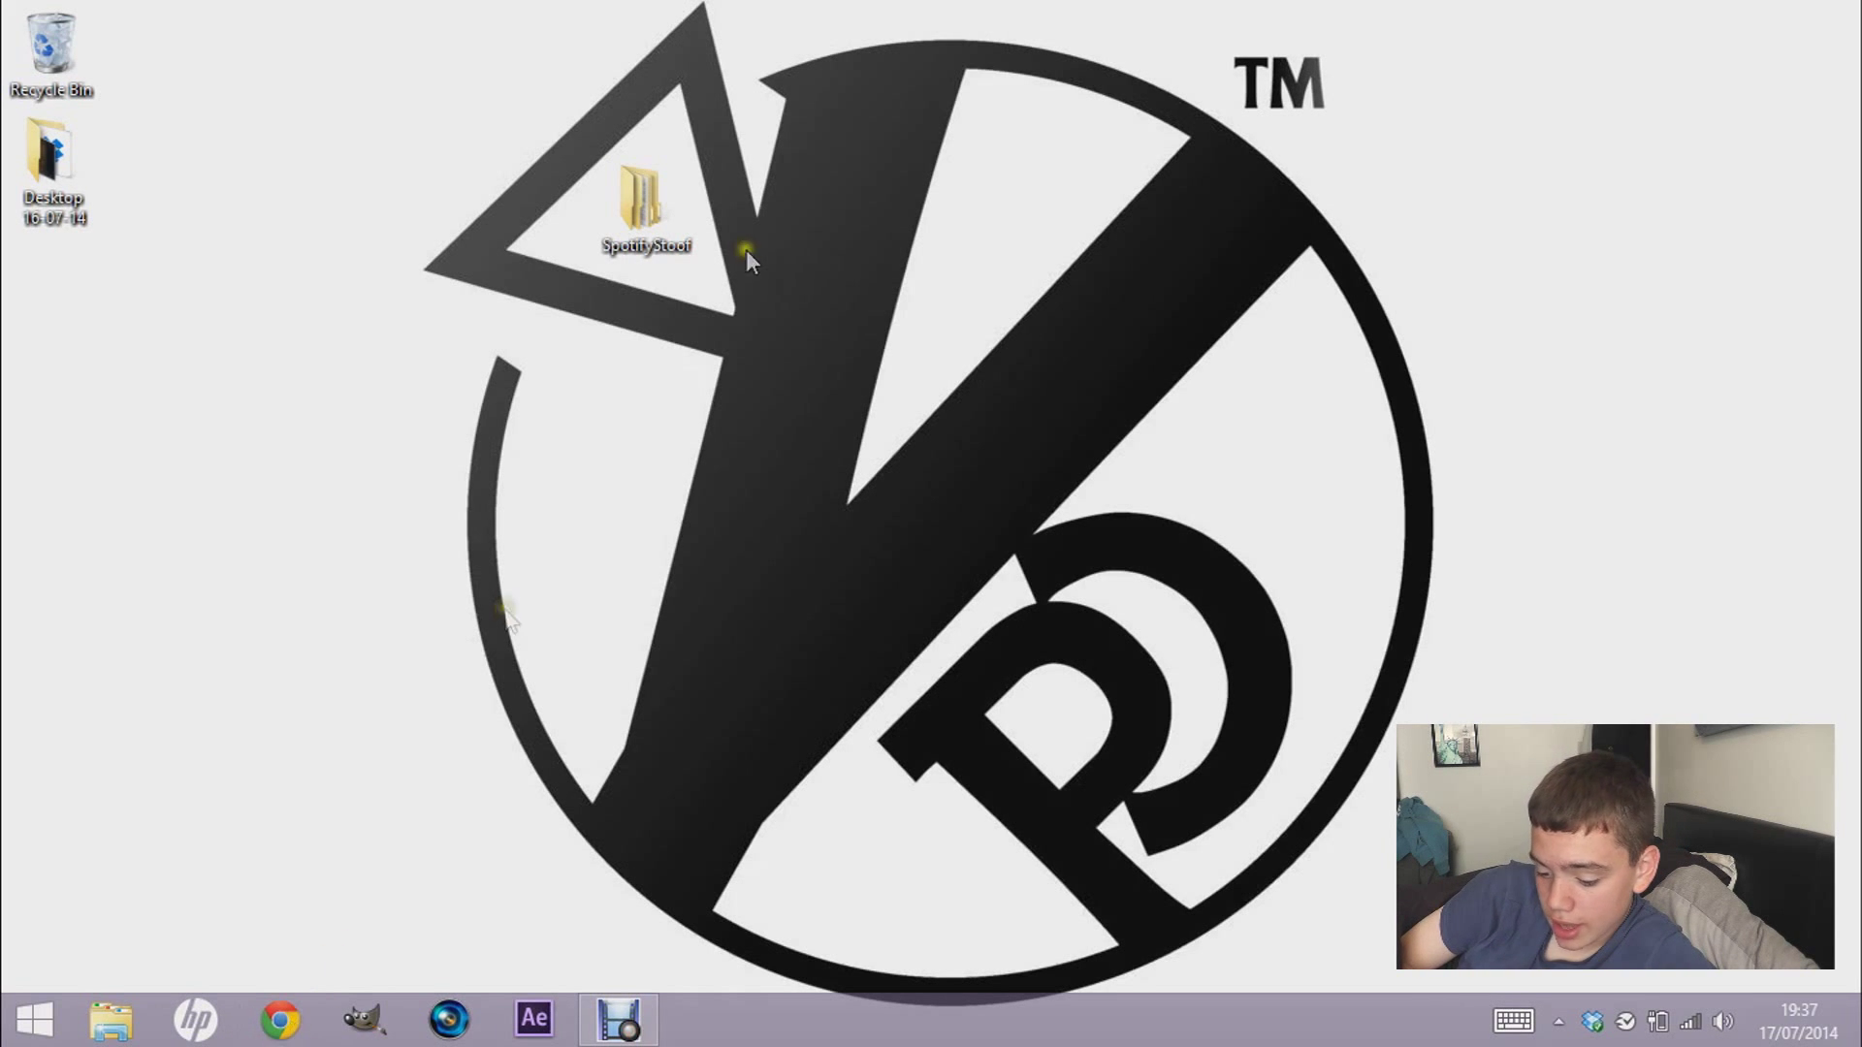
- Open the SpotifyStoof folder, maximise the window, and go into its Links subfolder
double_click(638, 231)
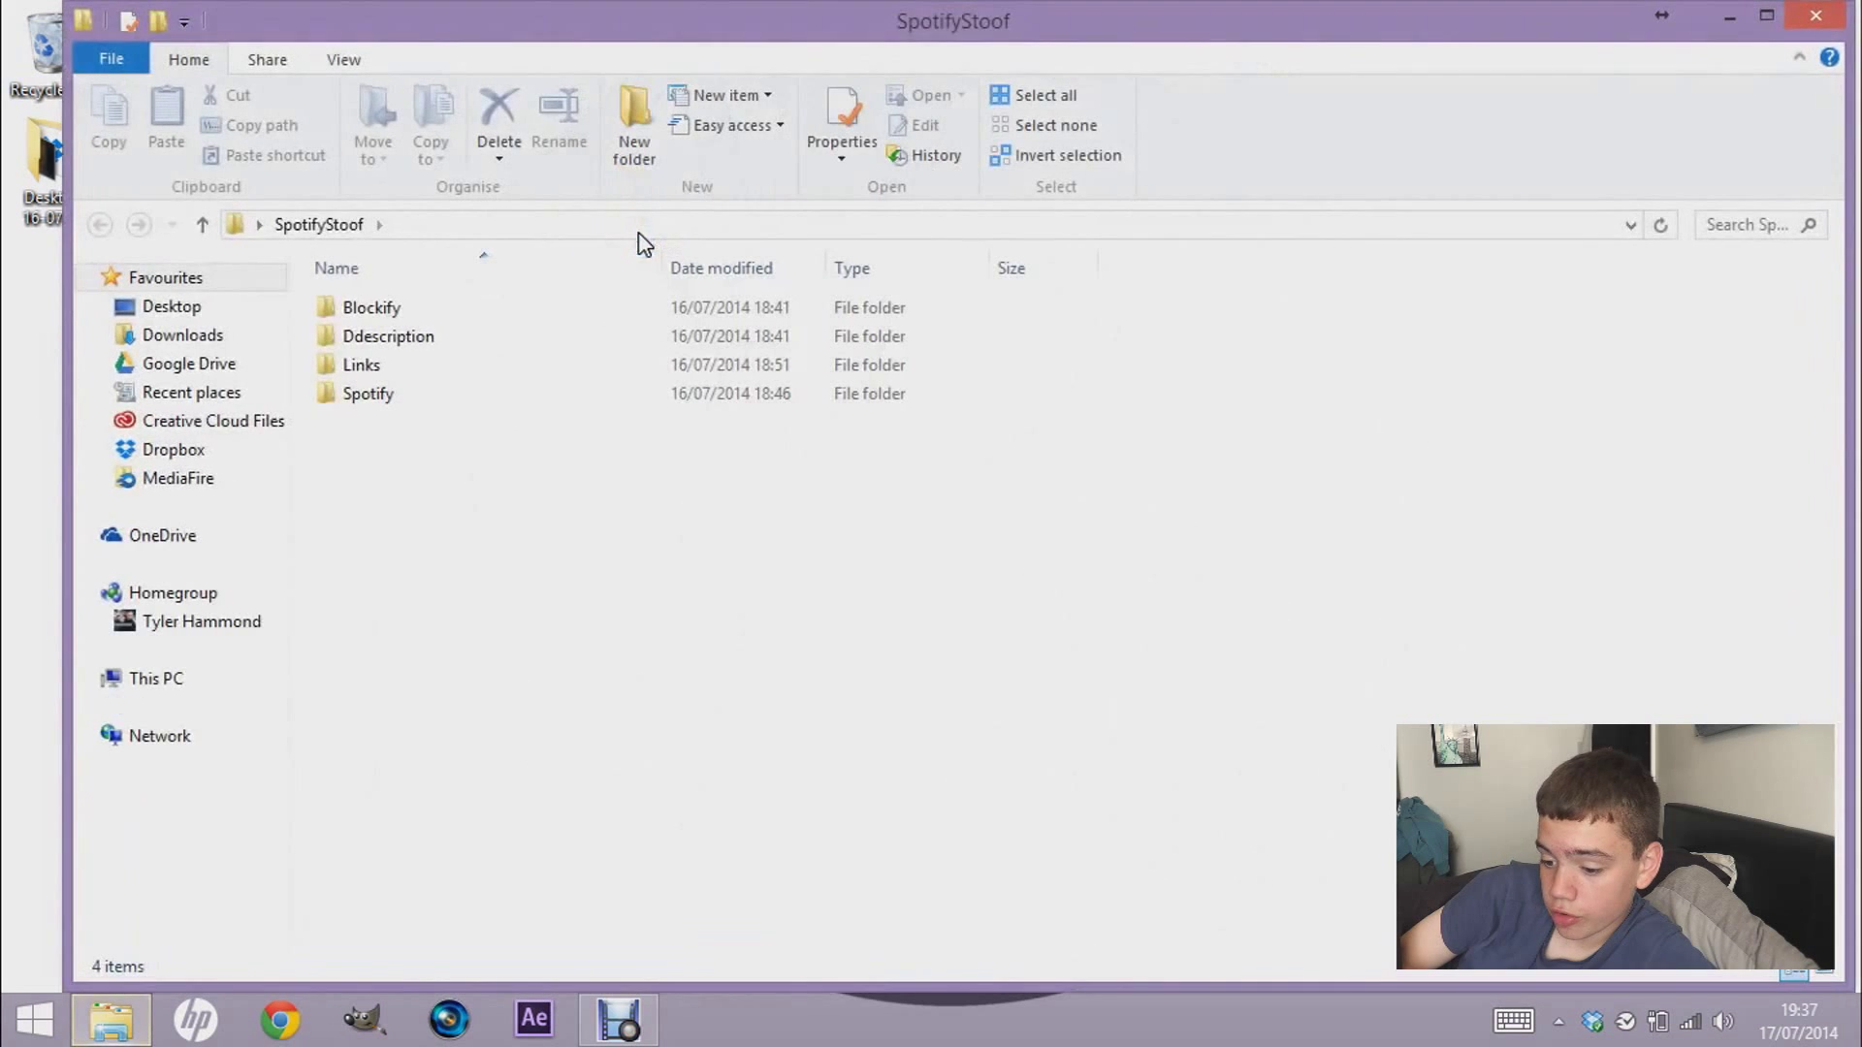
double_click(806, 14)
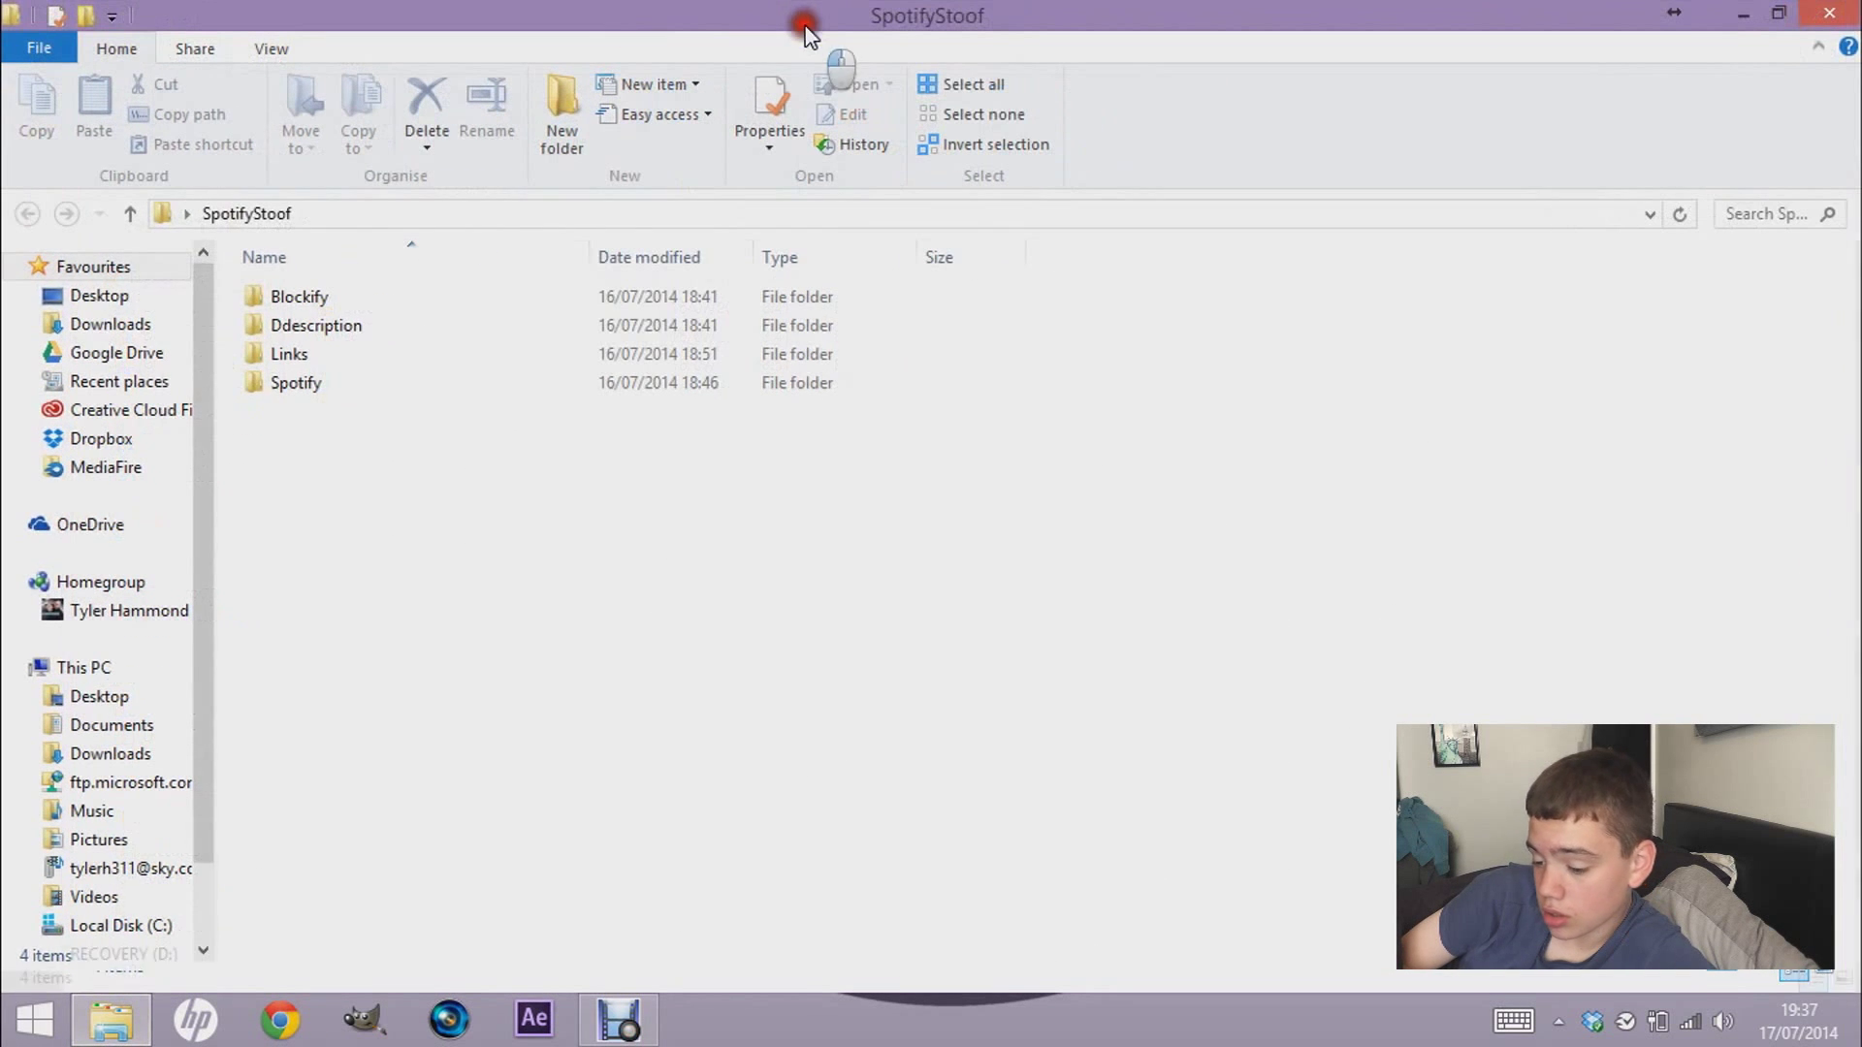
double_click(289, 354)
left_click(238, 215)
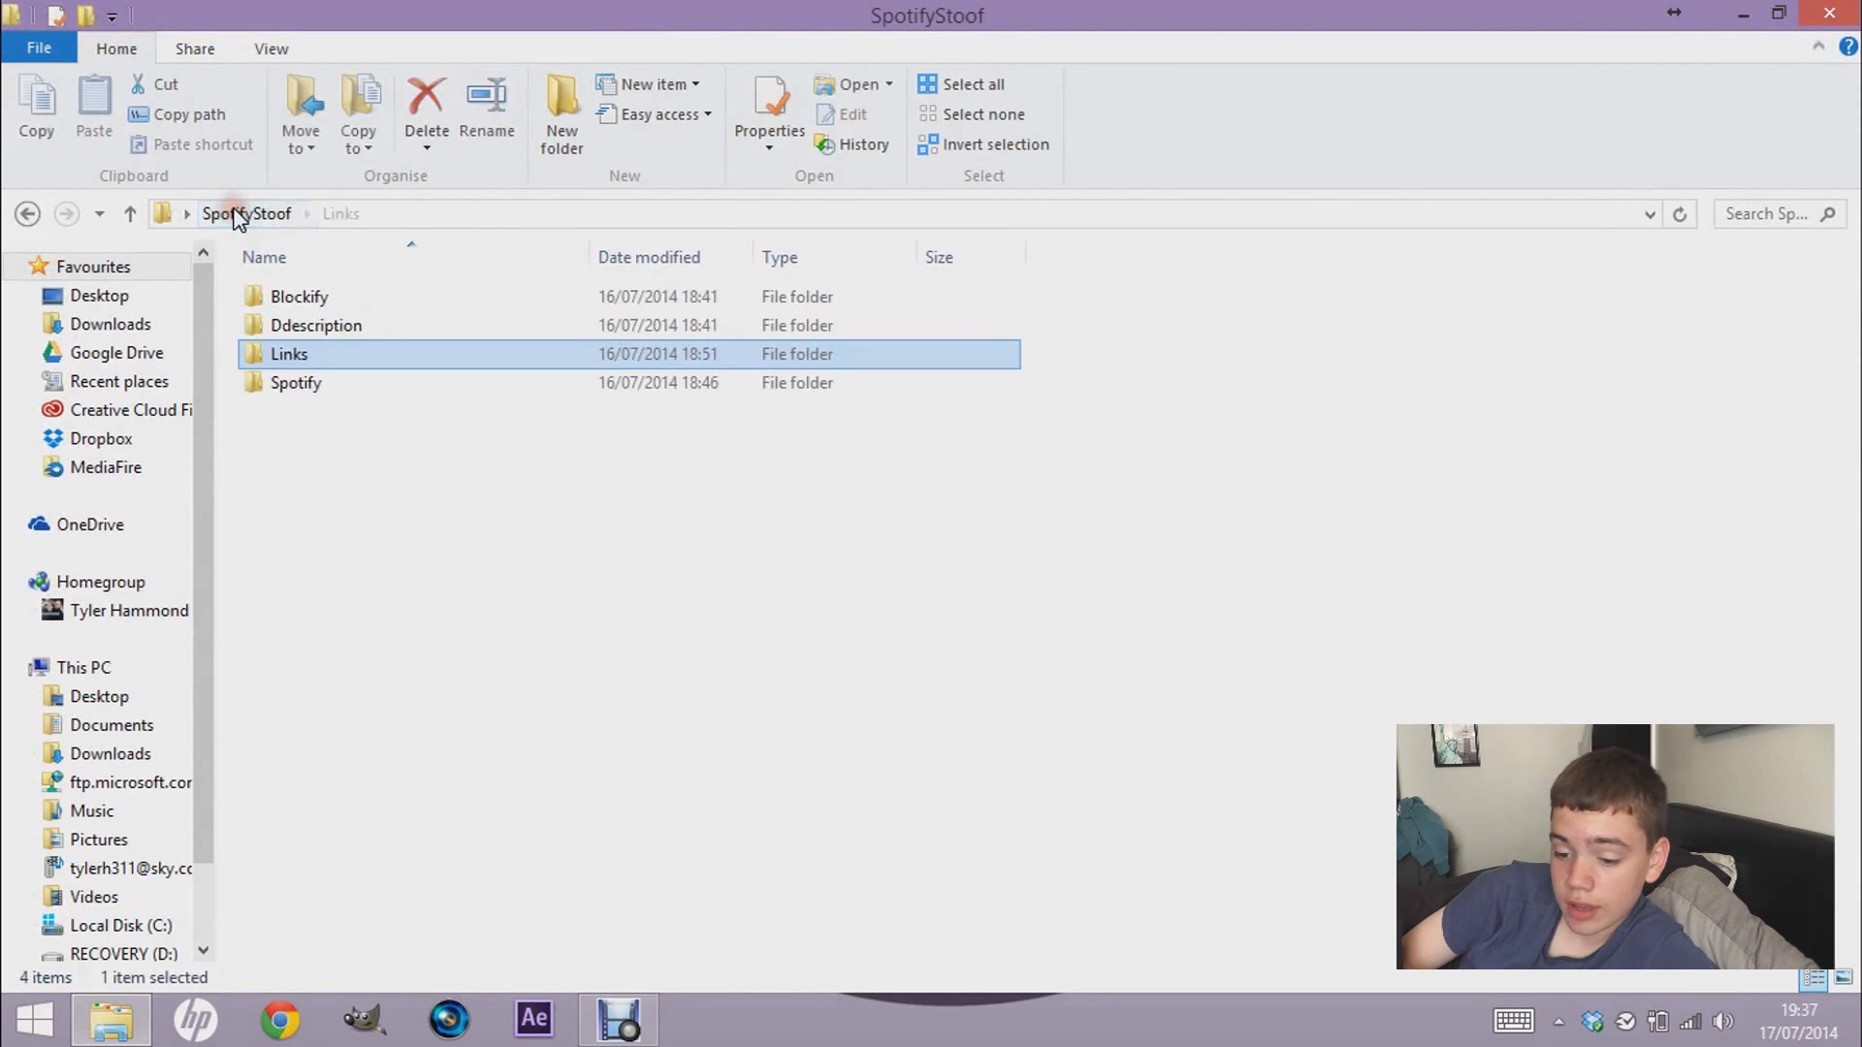
double_click(328, 362)
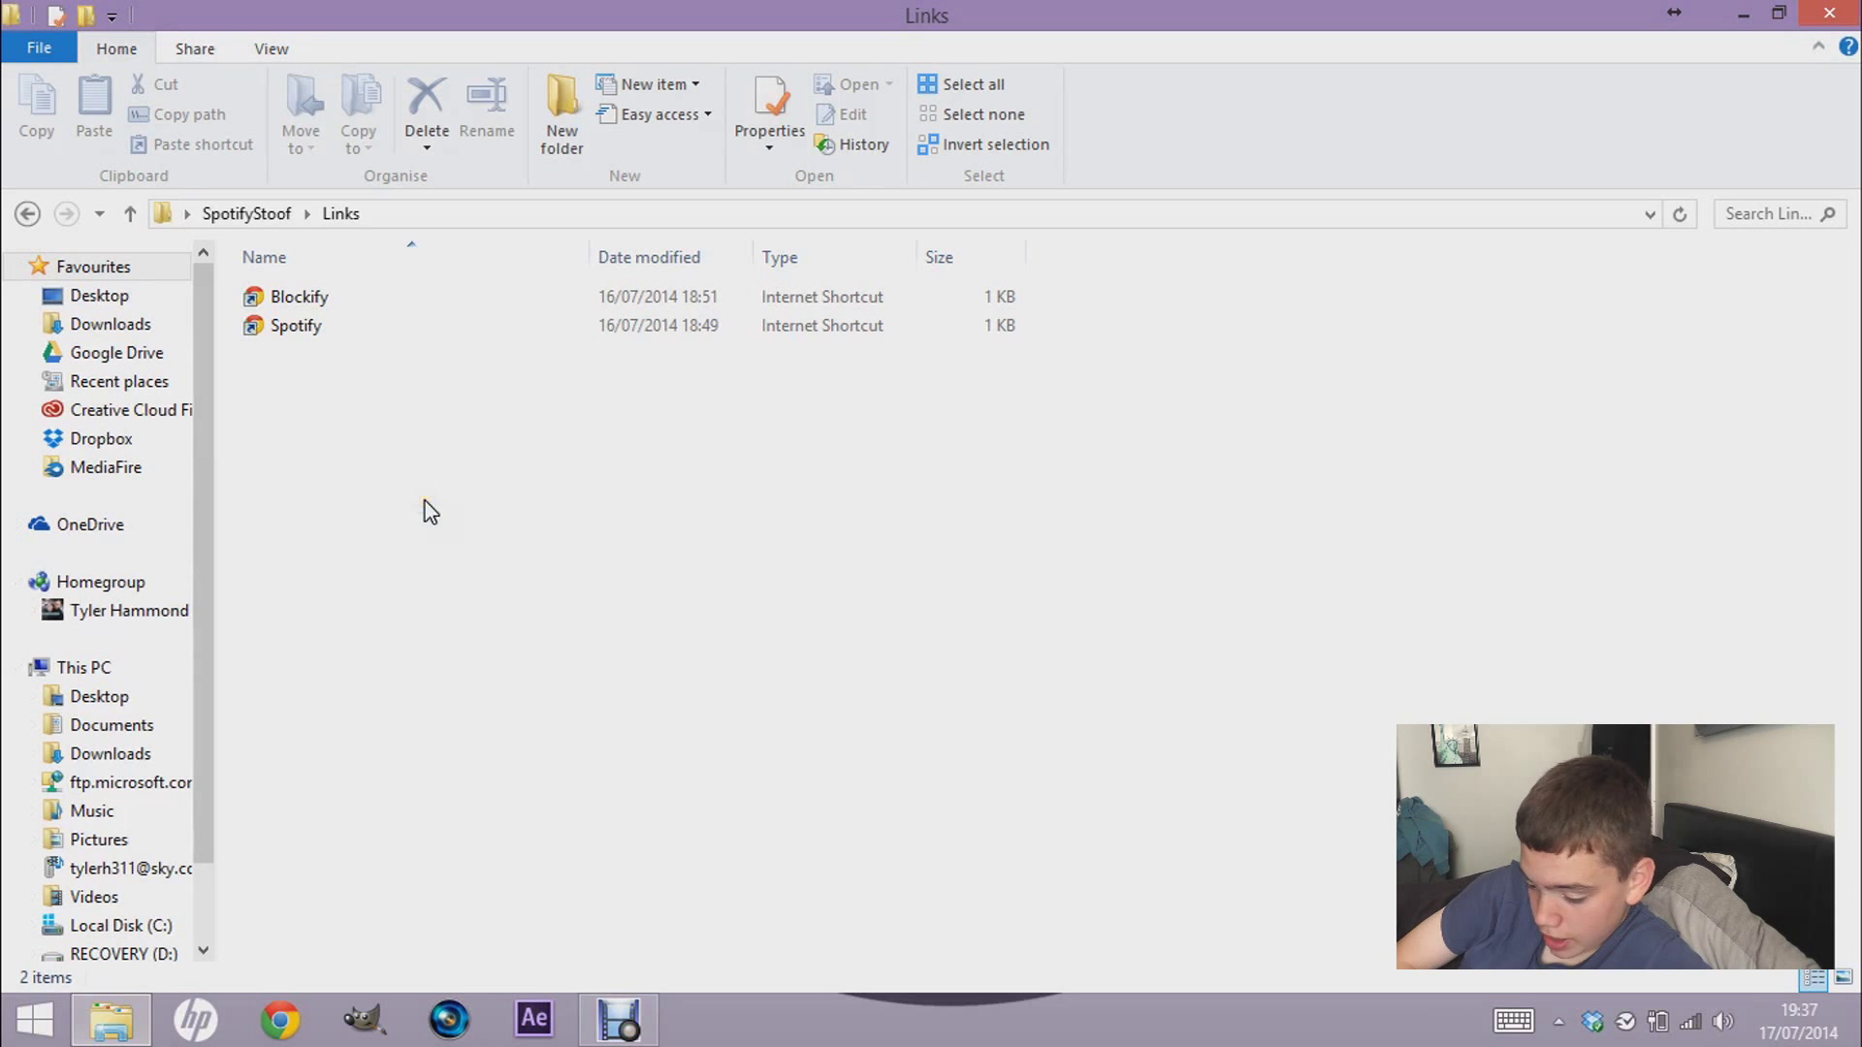
- Launch the Spotify internet shortcut from the Links folder to load the Spotify website
left_click(294, 328)
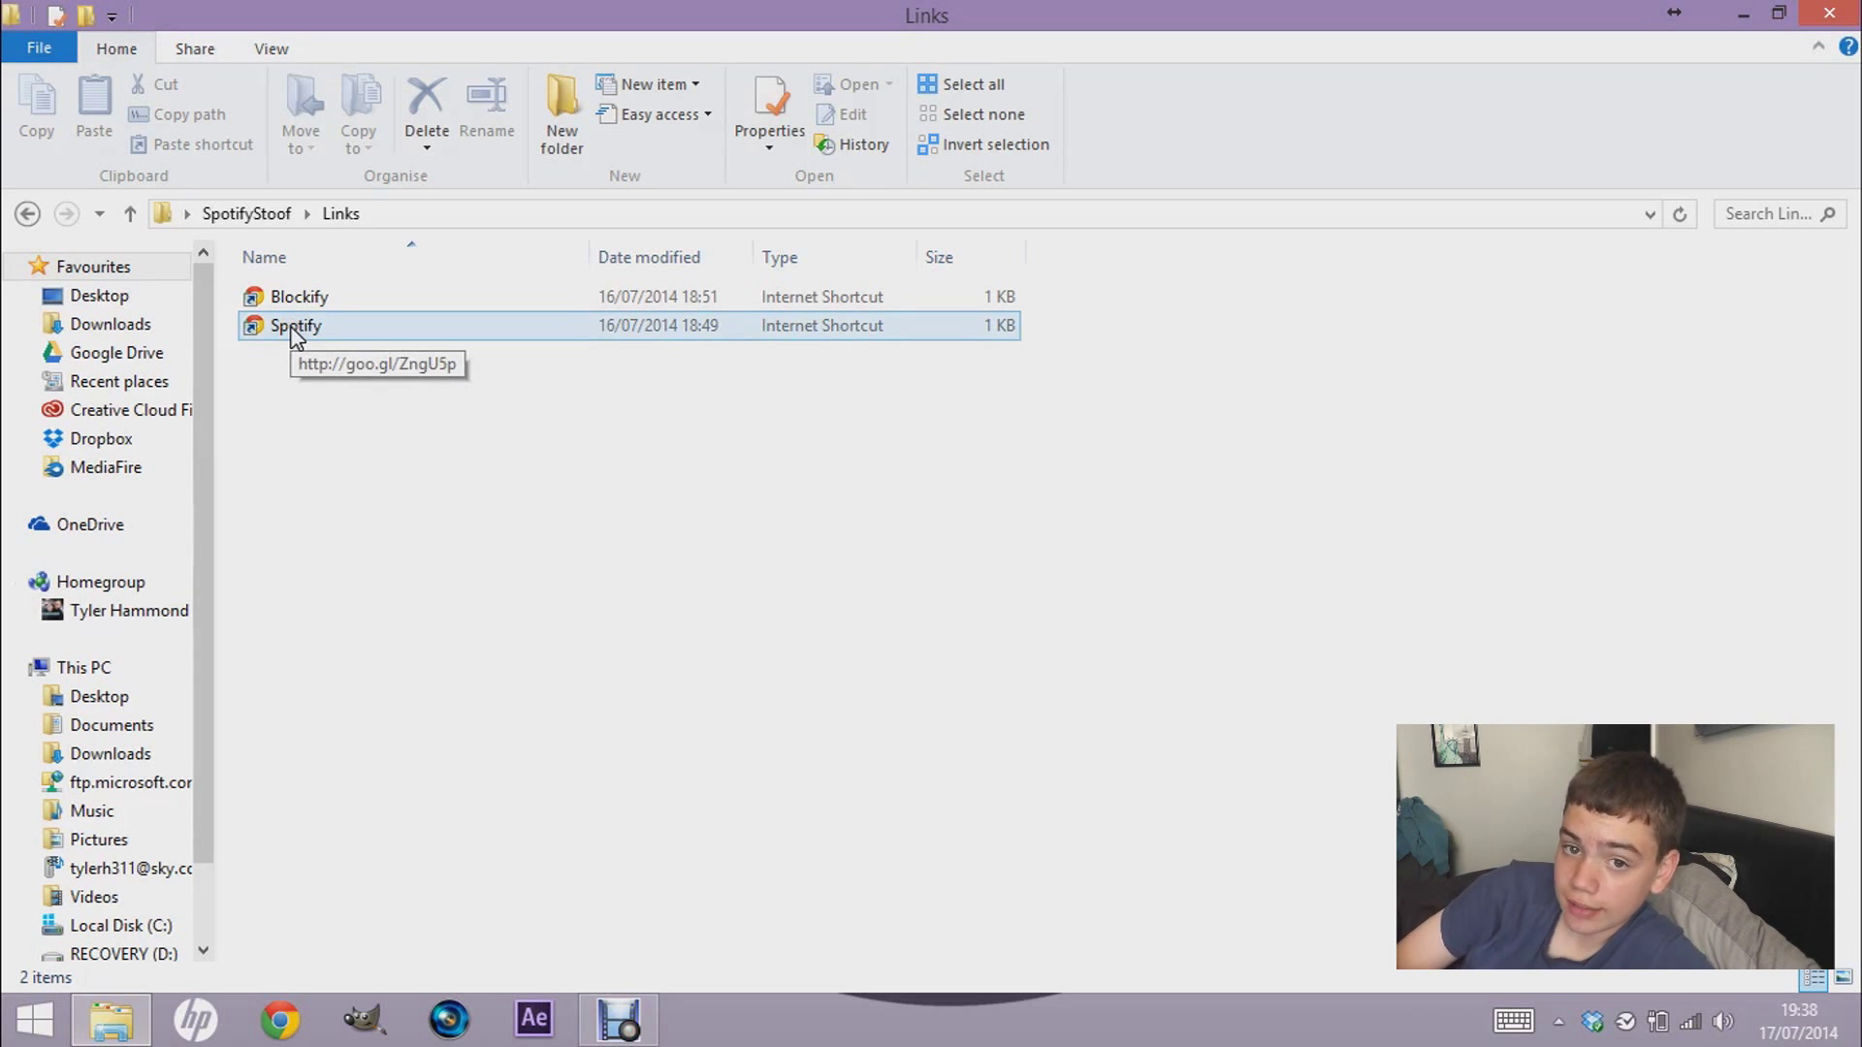
left_click(368, 632)
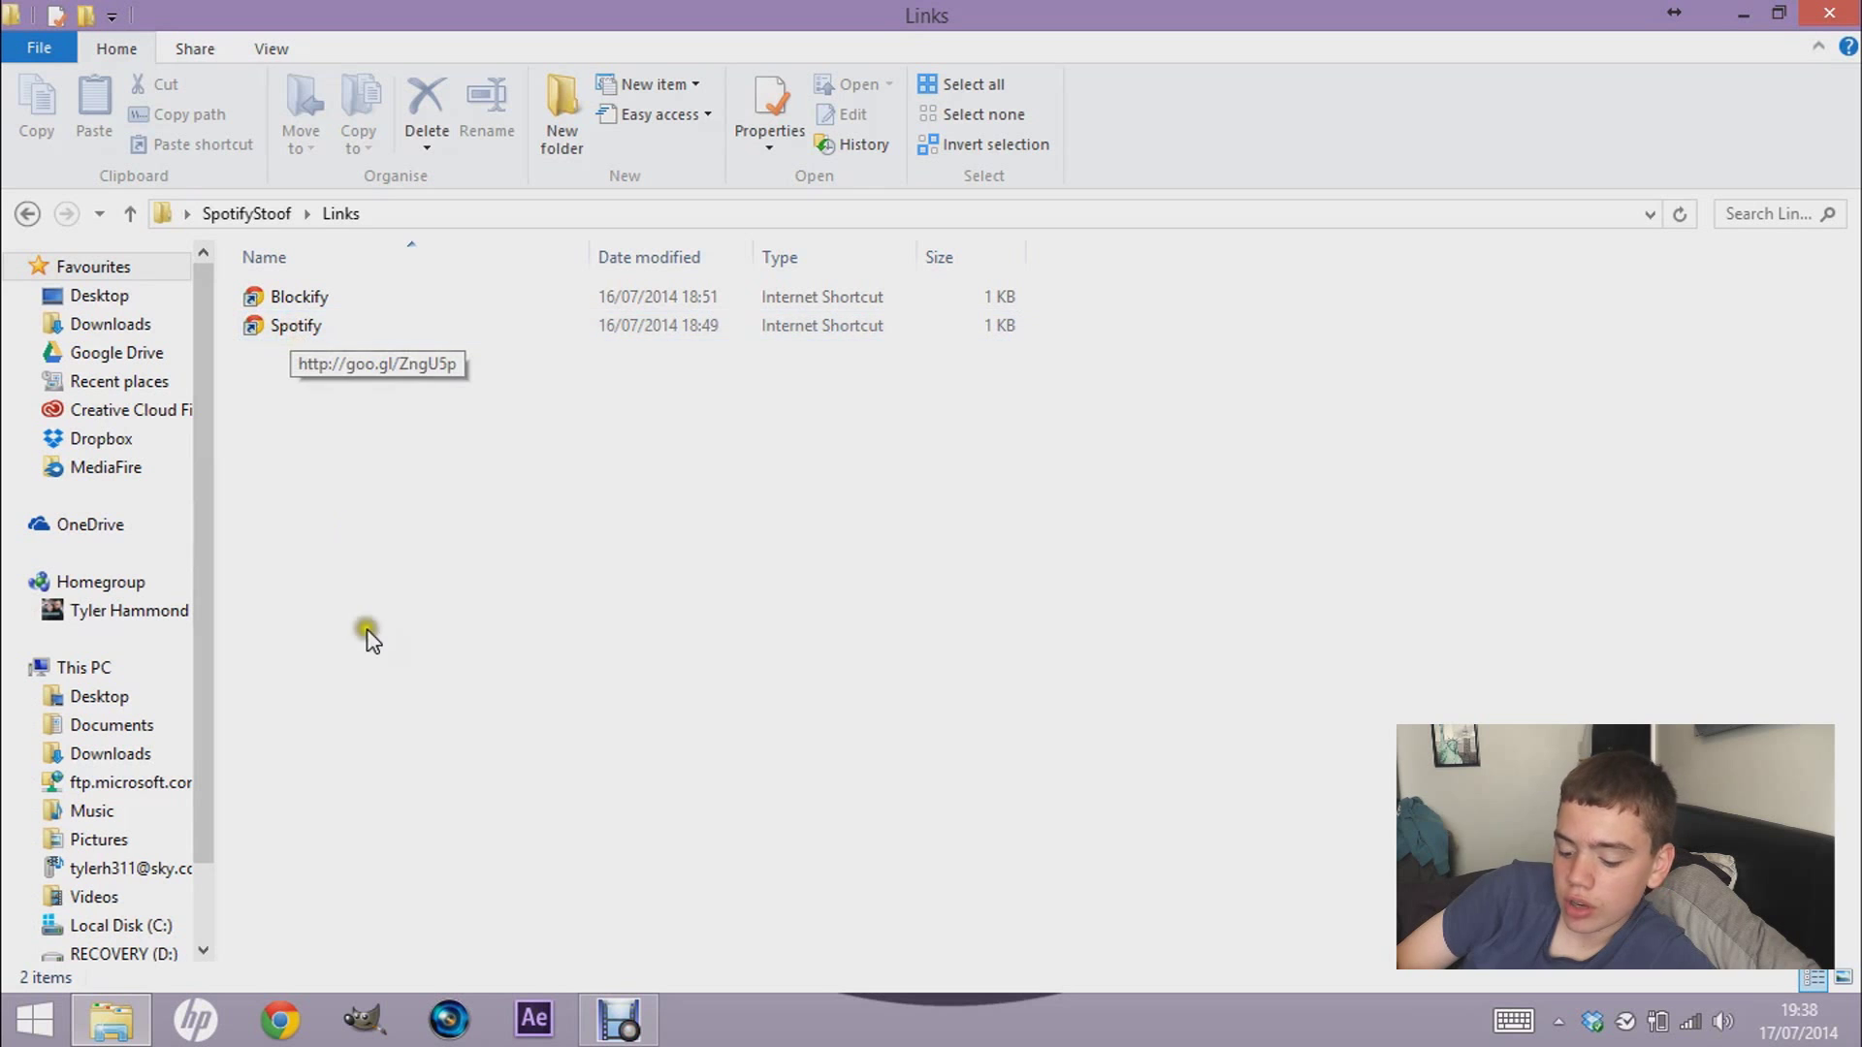
left_click_drag(1125, 14, 969, 4)
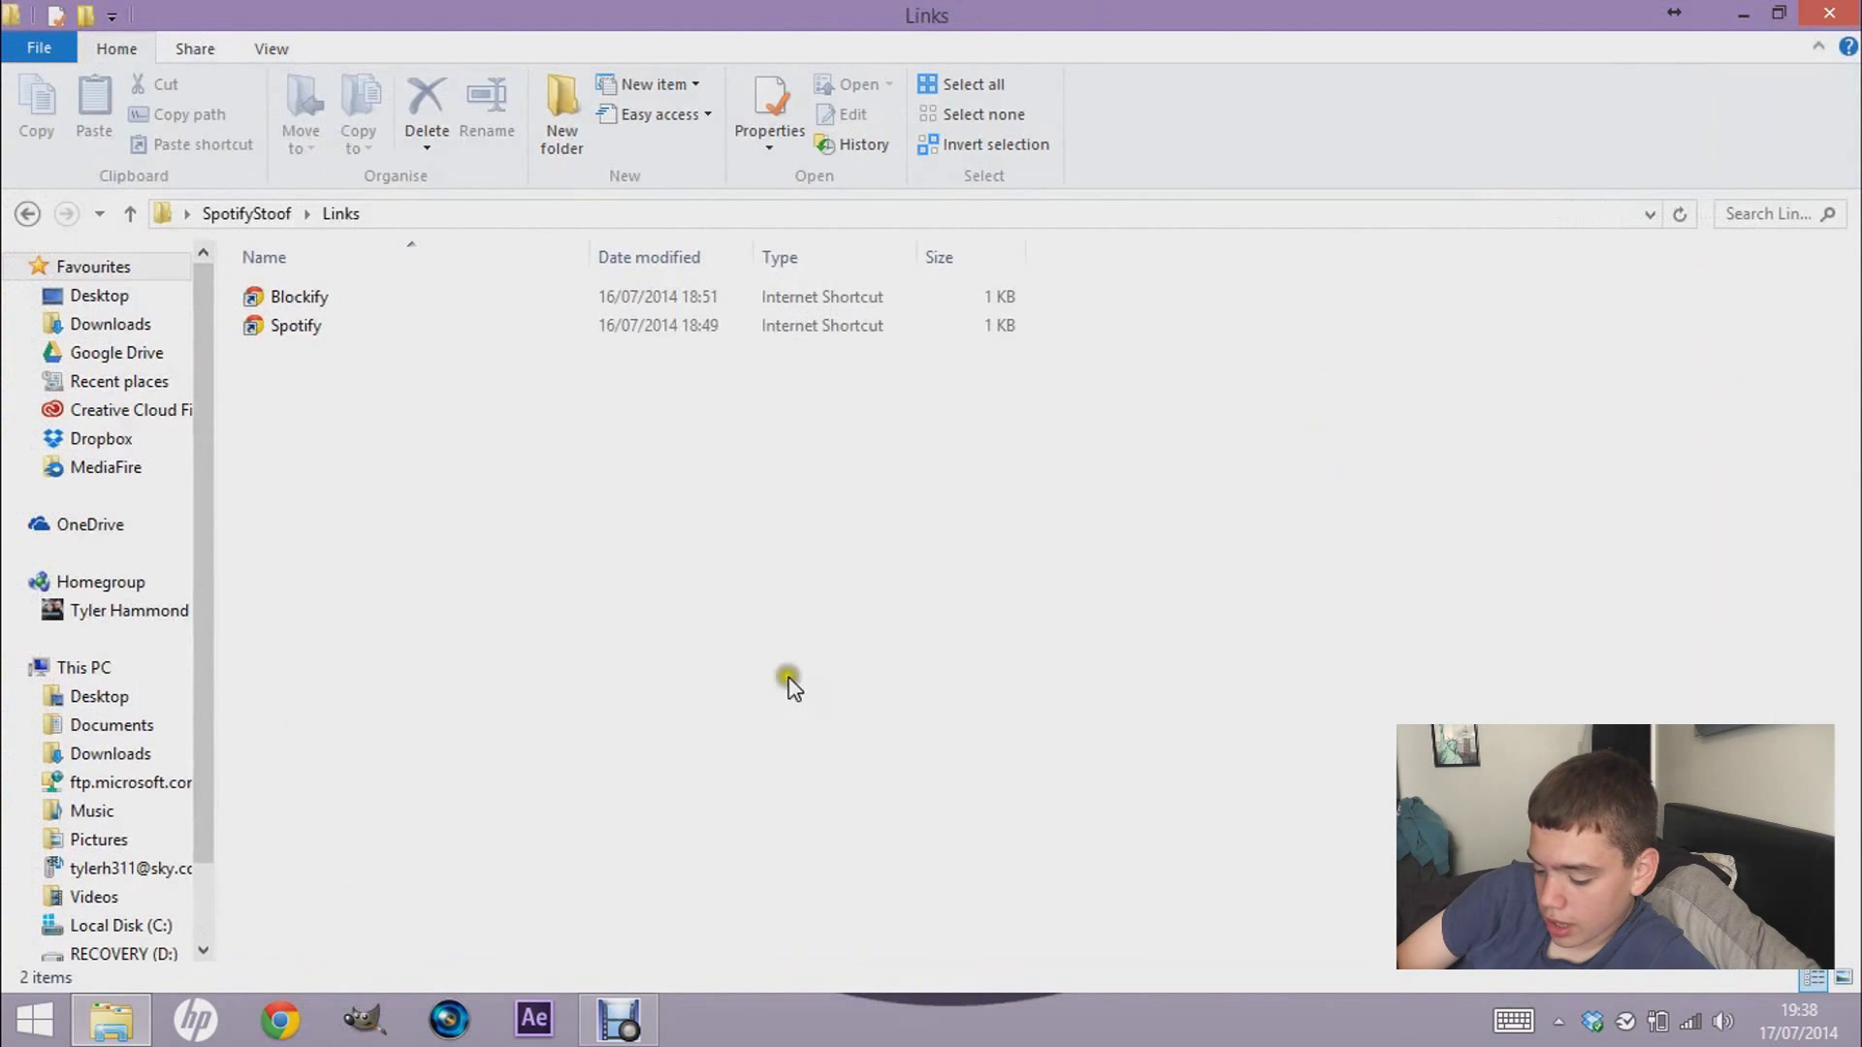
left_click(328, 329)
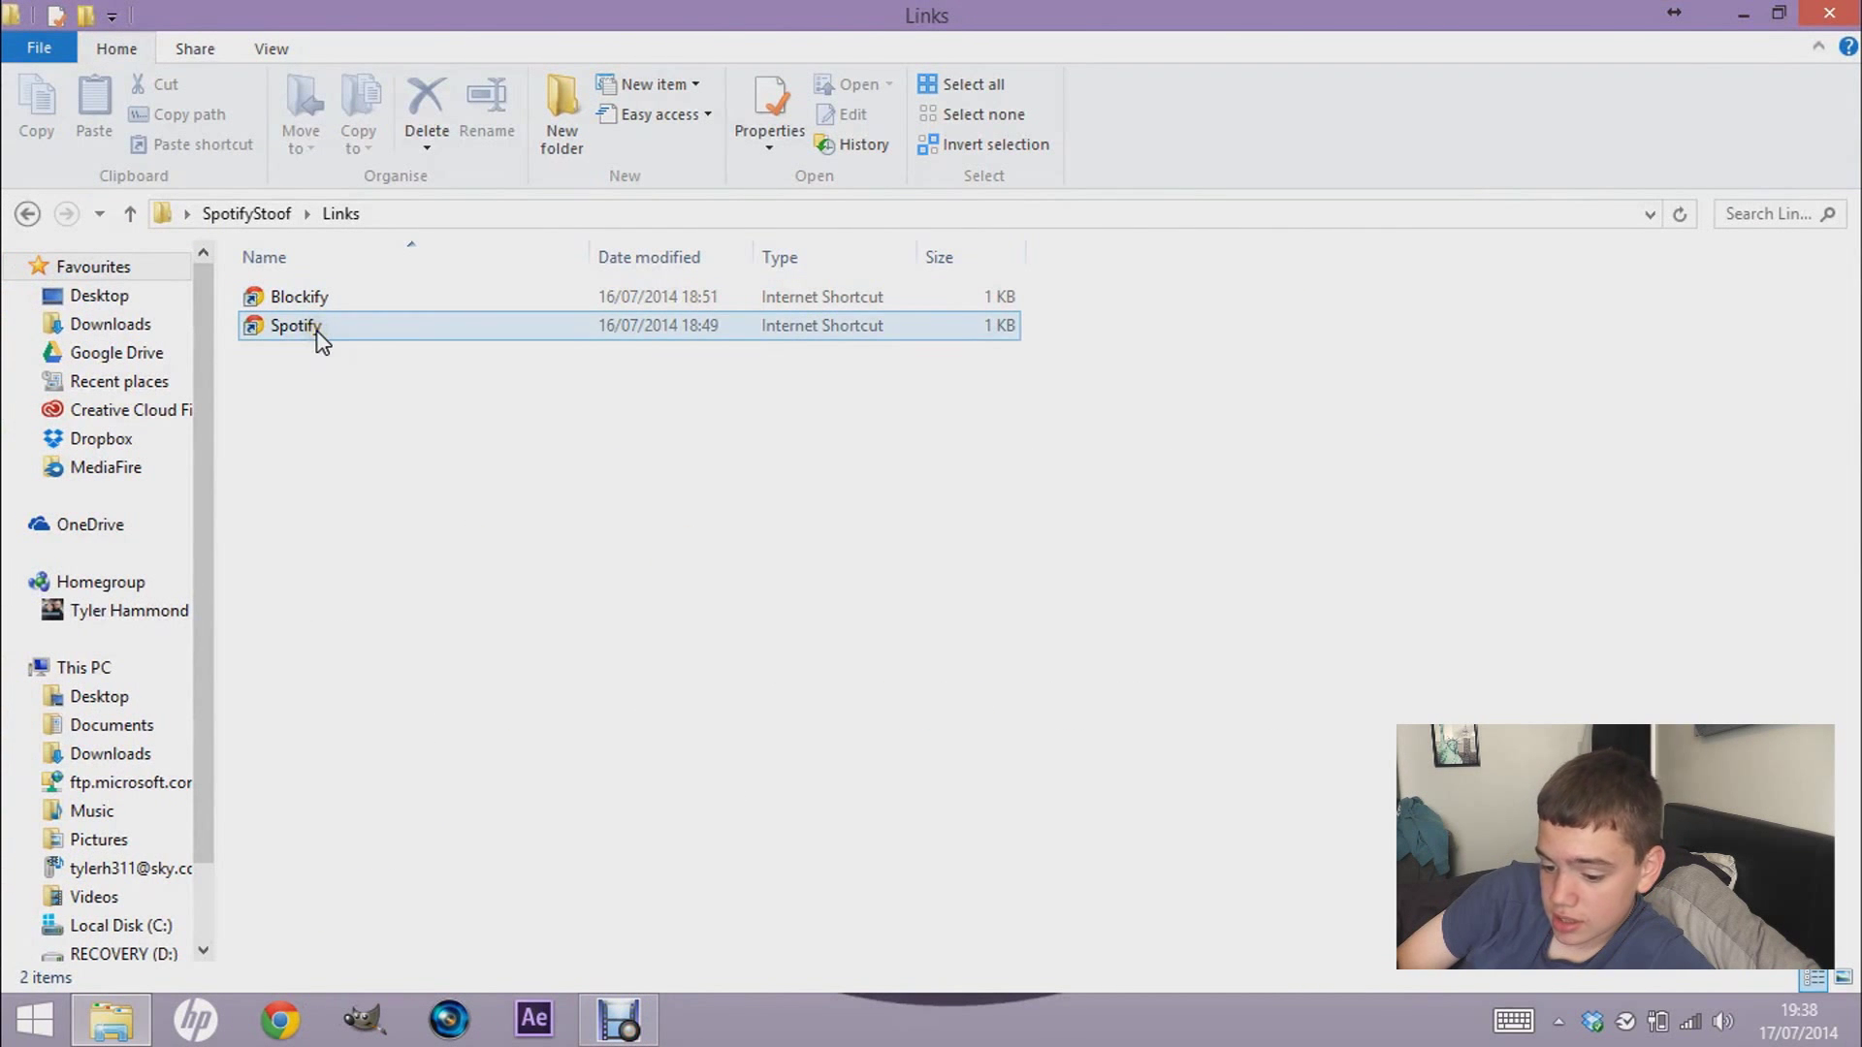
double_click(328, 333)
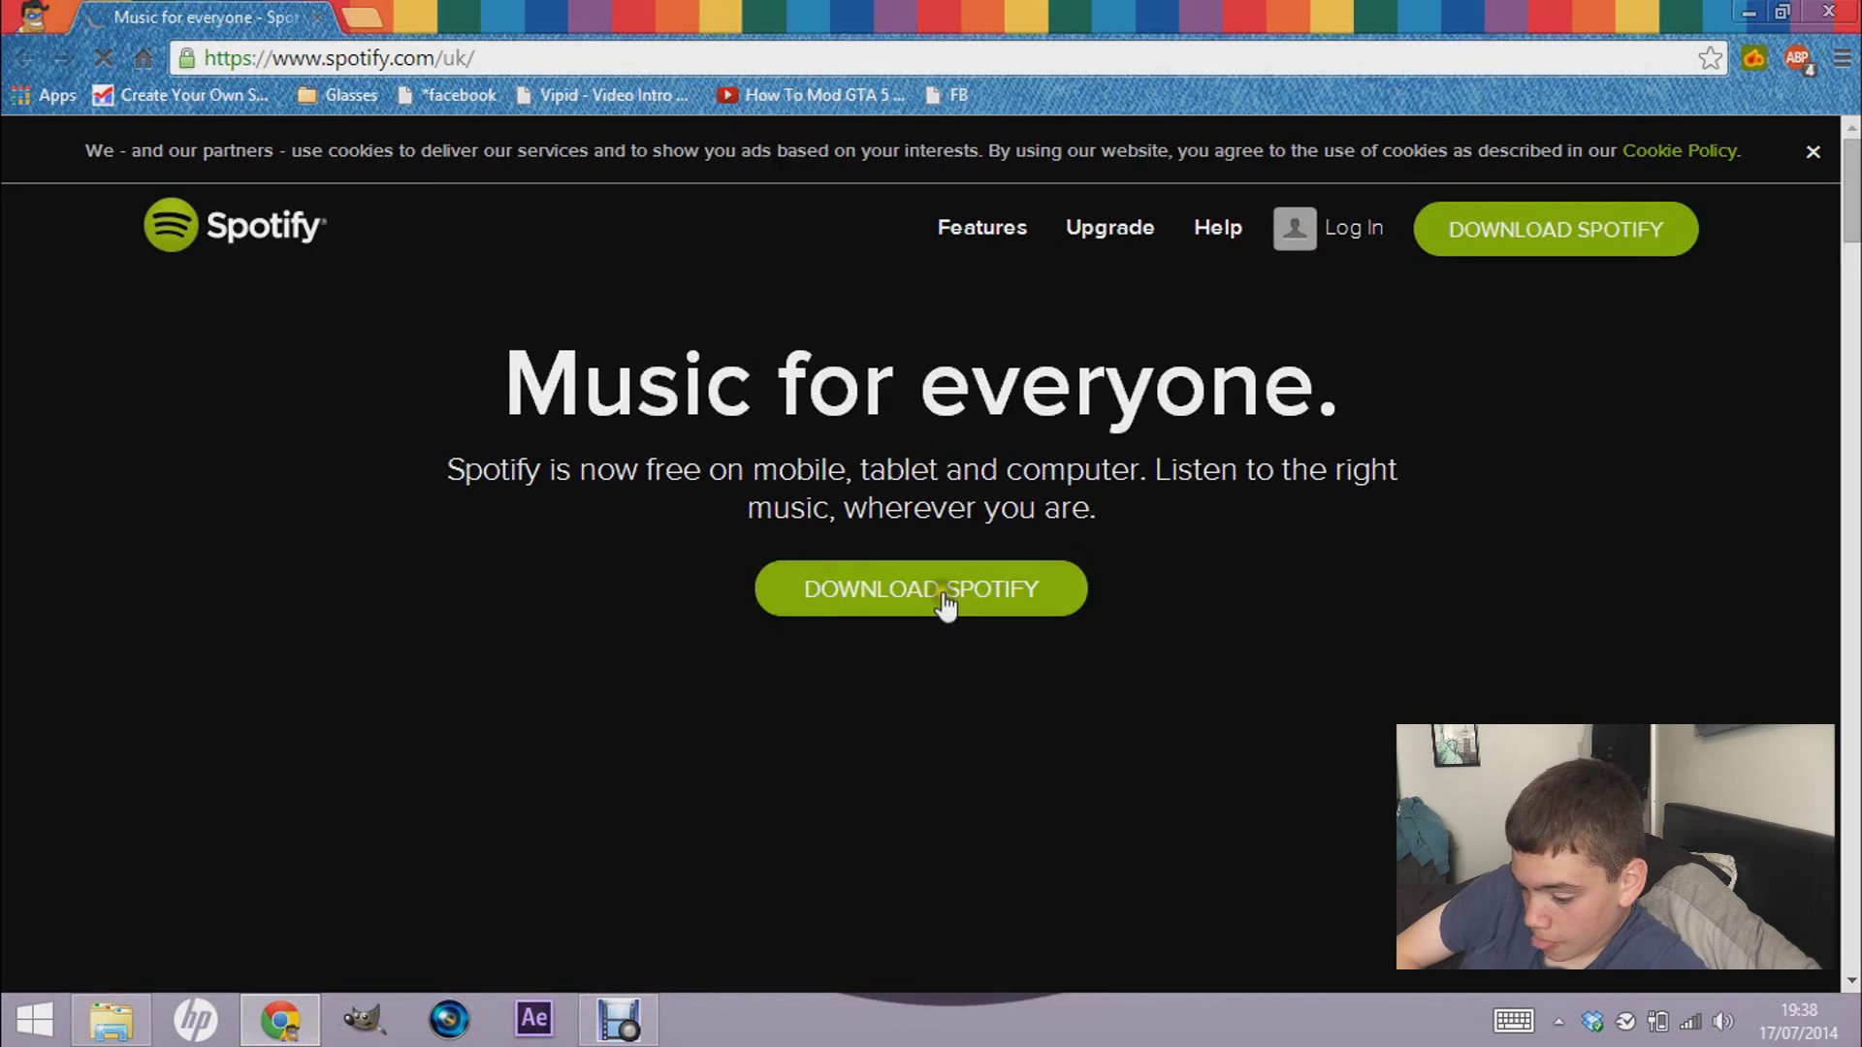
- Start the Spotify download and switch to logging in with an existing account
left_click(935, 585)
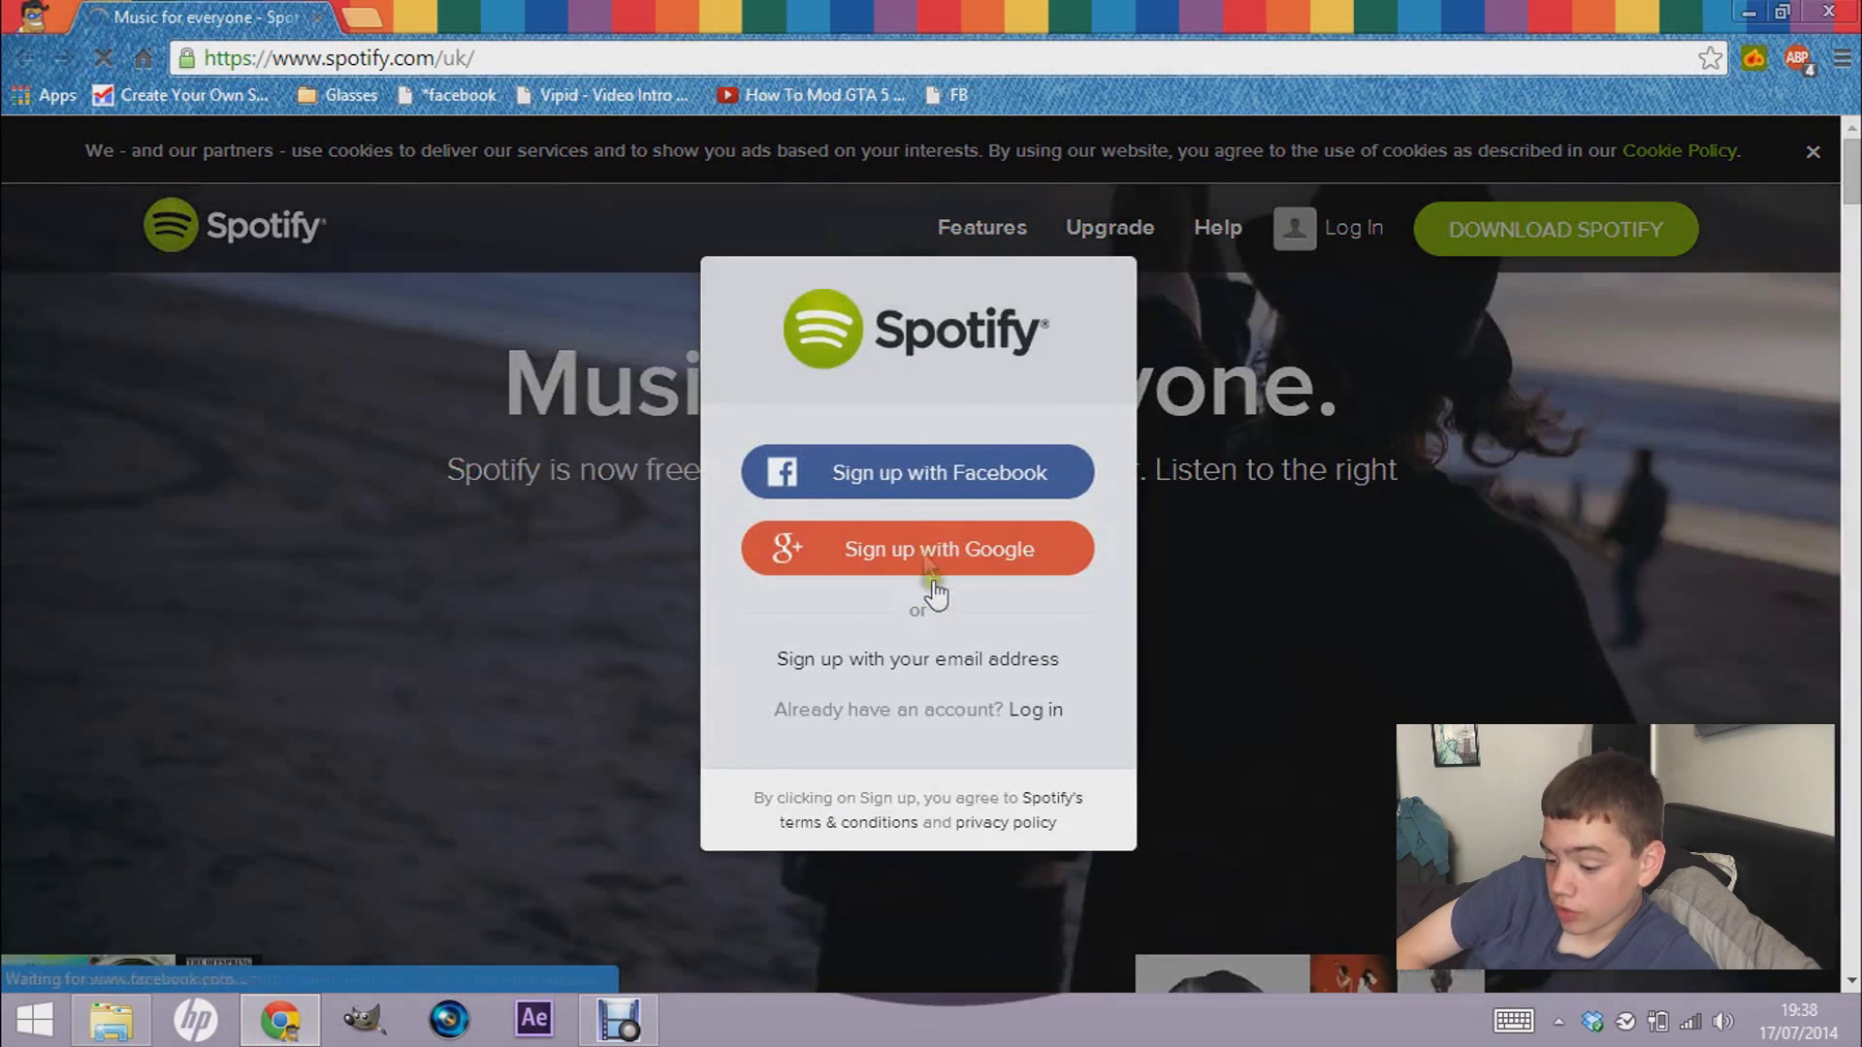
left_click(913, 451)
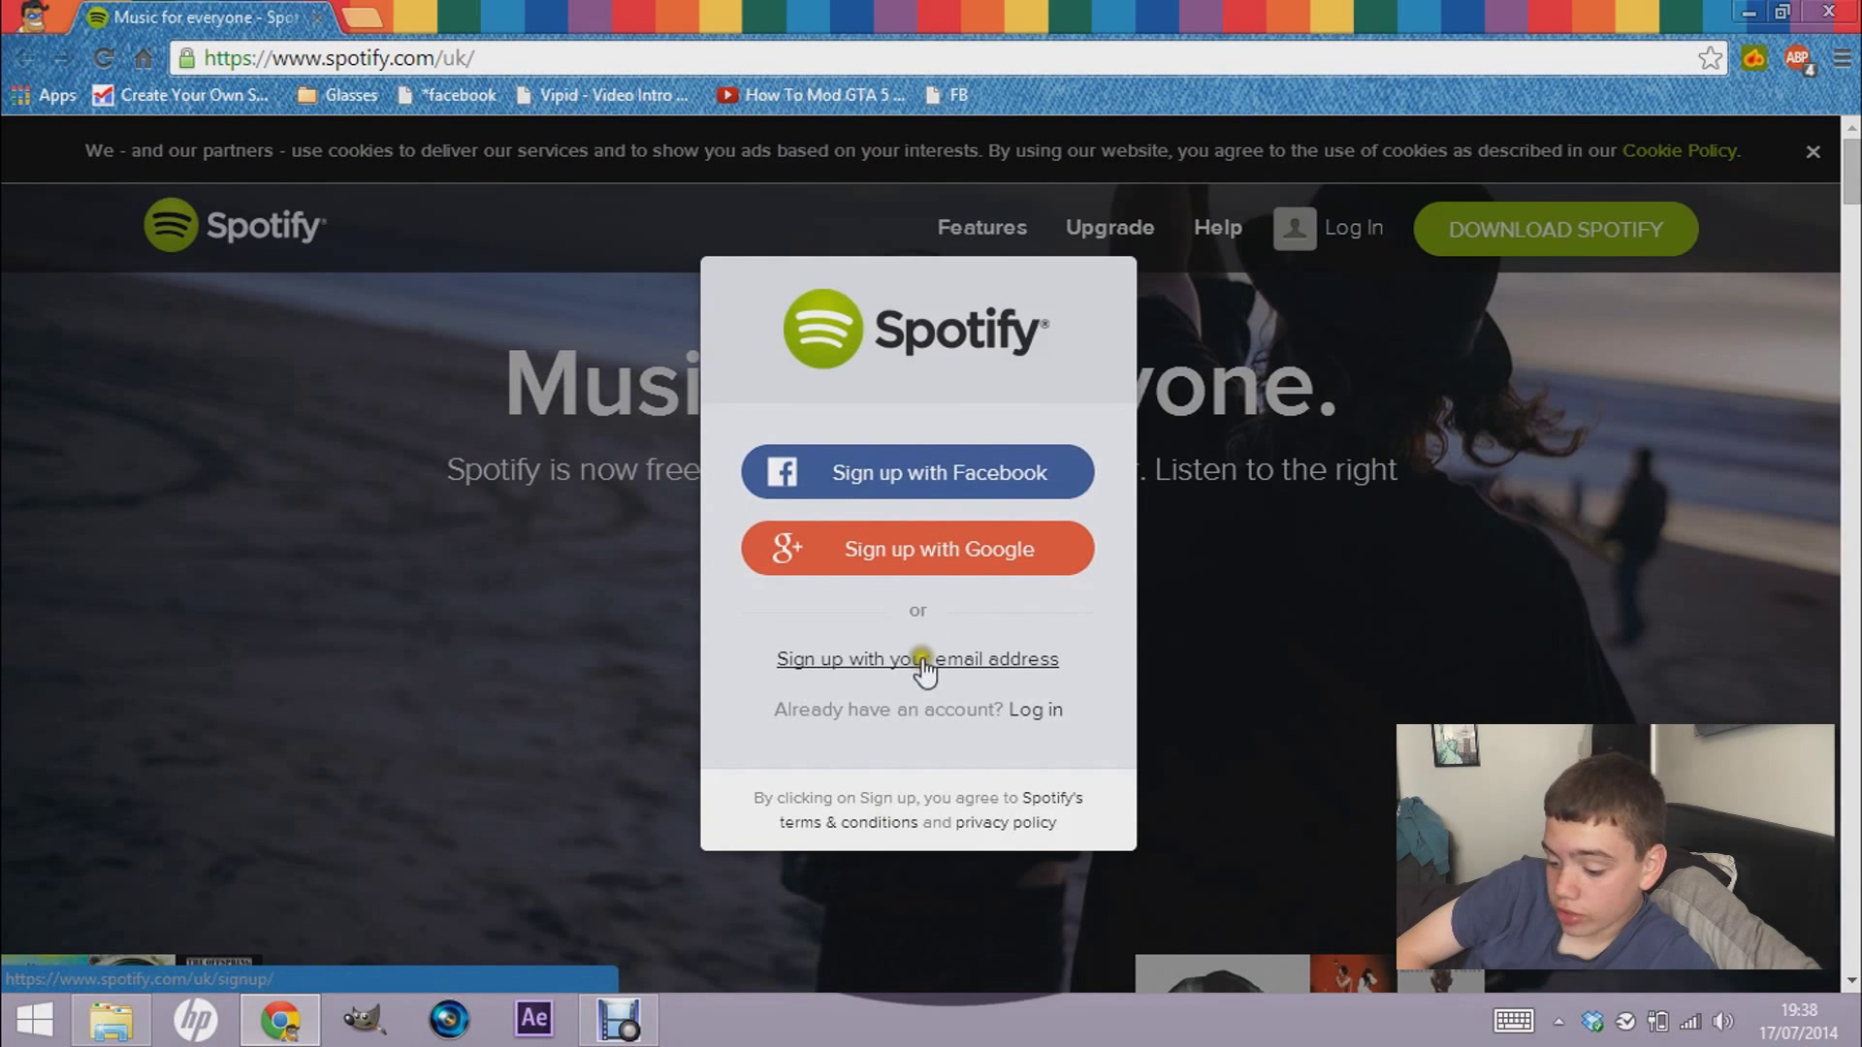
left_click(1029, 712)
- Log in with the account username and password, retyping the mistyped password
left_click(834, 568)
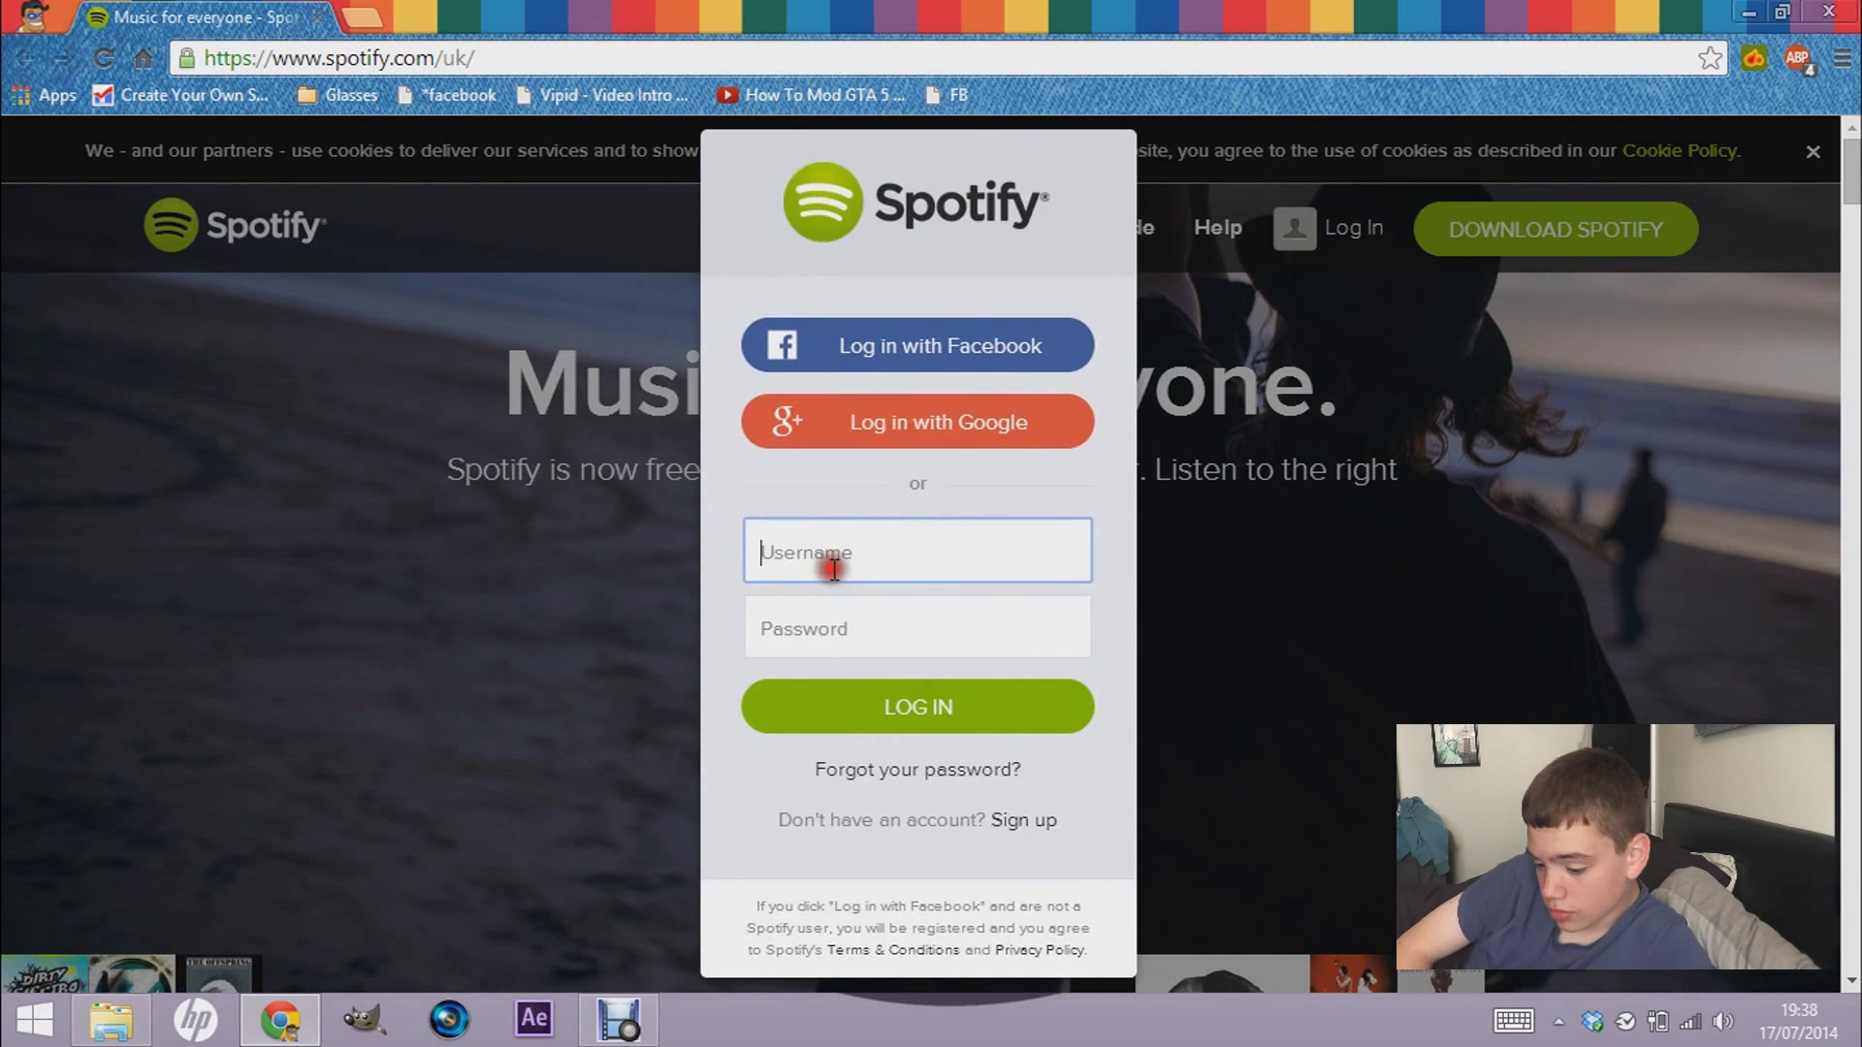
type("tylerh311")
key("Tab")
type("•••")
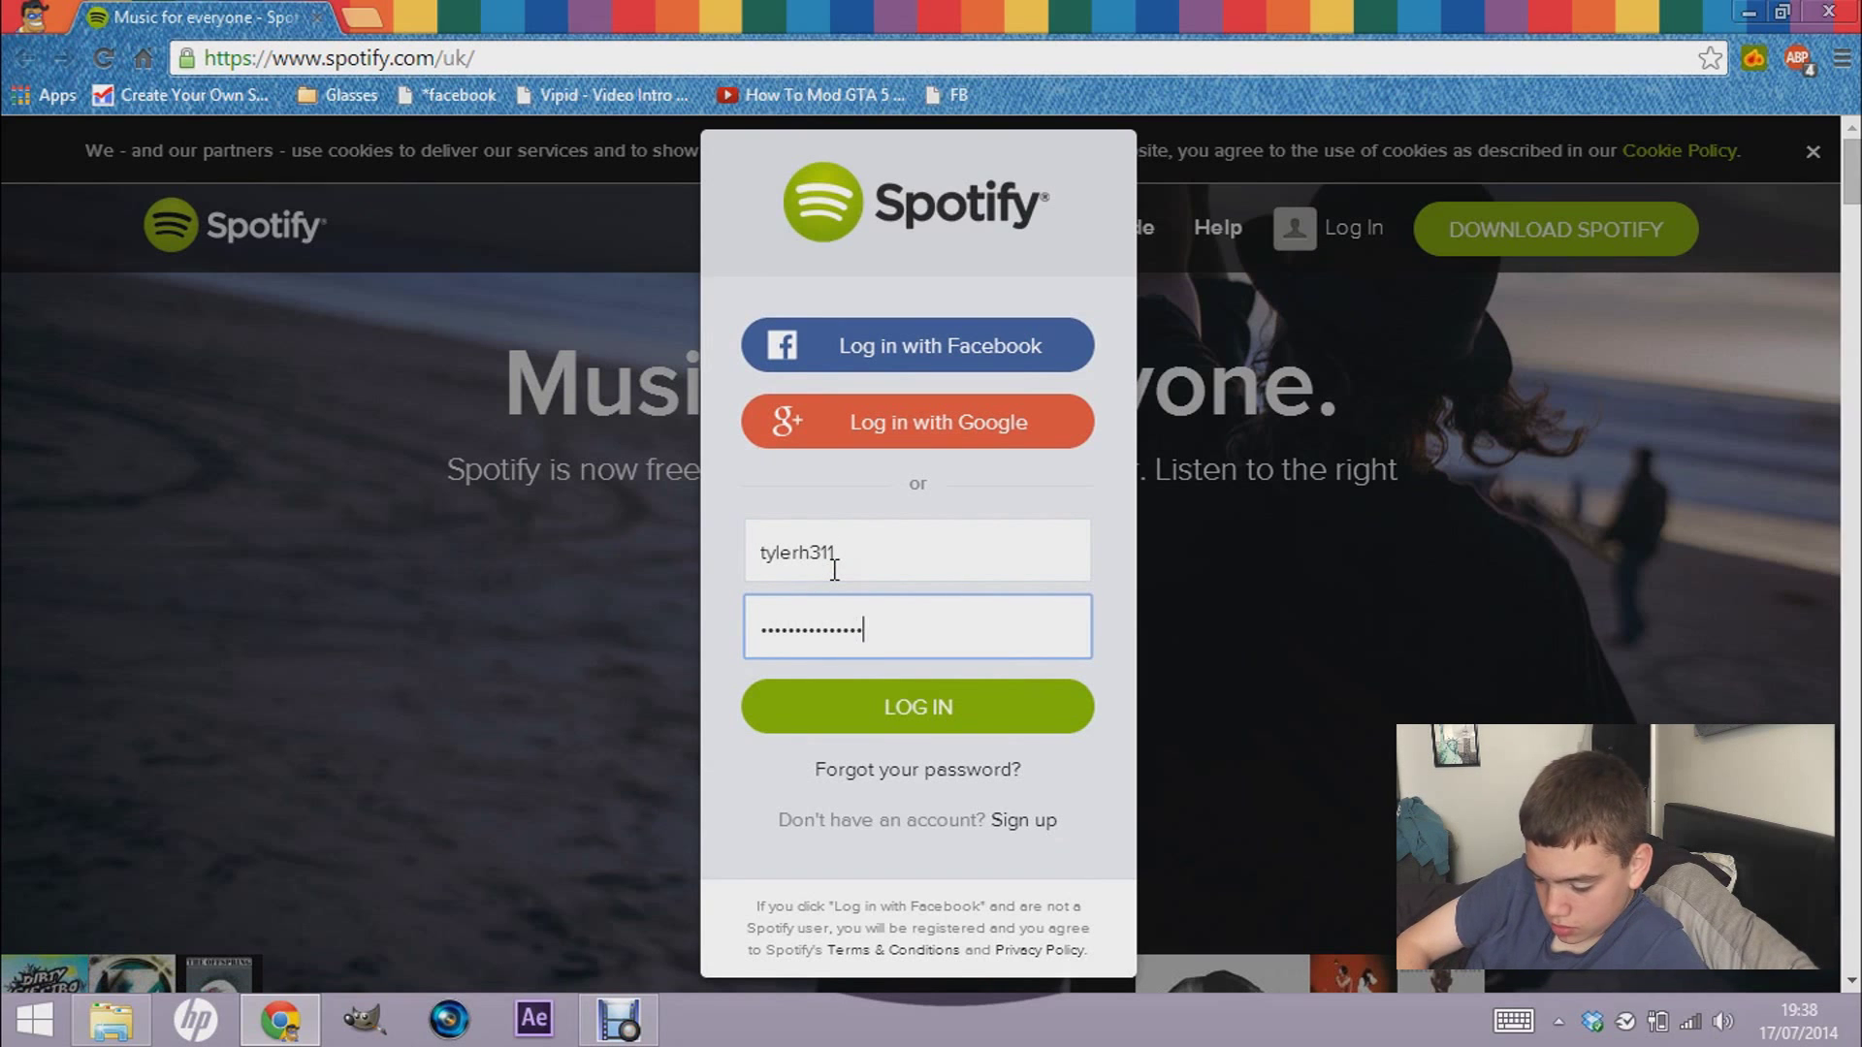
key("BackSpace")
key("BackSpace")
key("BackSpace")
key("BackSpace")
key("BackSpace")
key("BackSpace")
key("BackSpace")
key("BackSpace")
key("BackSpace")
key("BackSpace")
key("BackSpace")
key("BackSpace")
key("BackSpace")
key("BackSpace")
key("BackSpace")
key("BackSpace")
key("BackSpace")
type("•••••••••••")
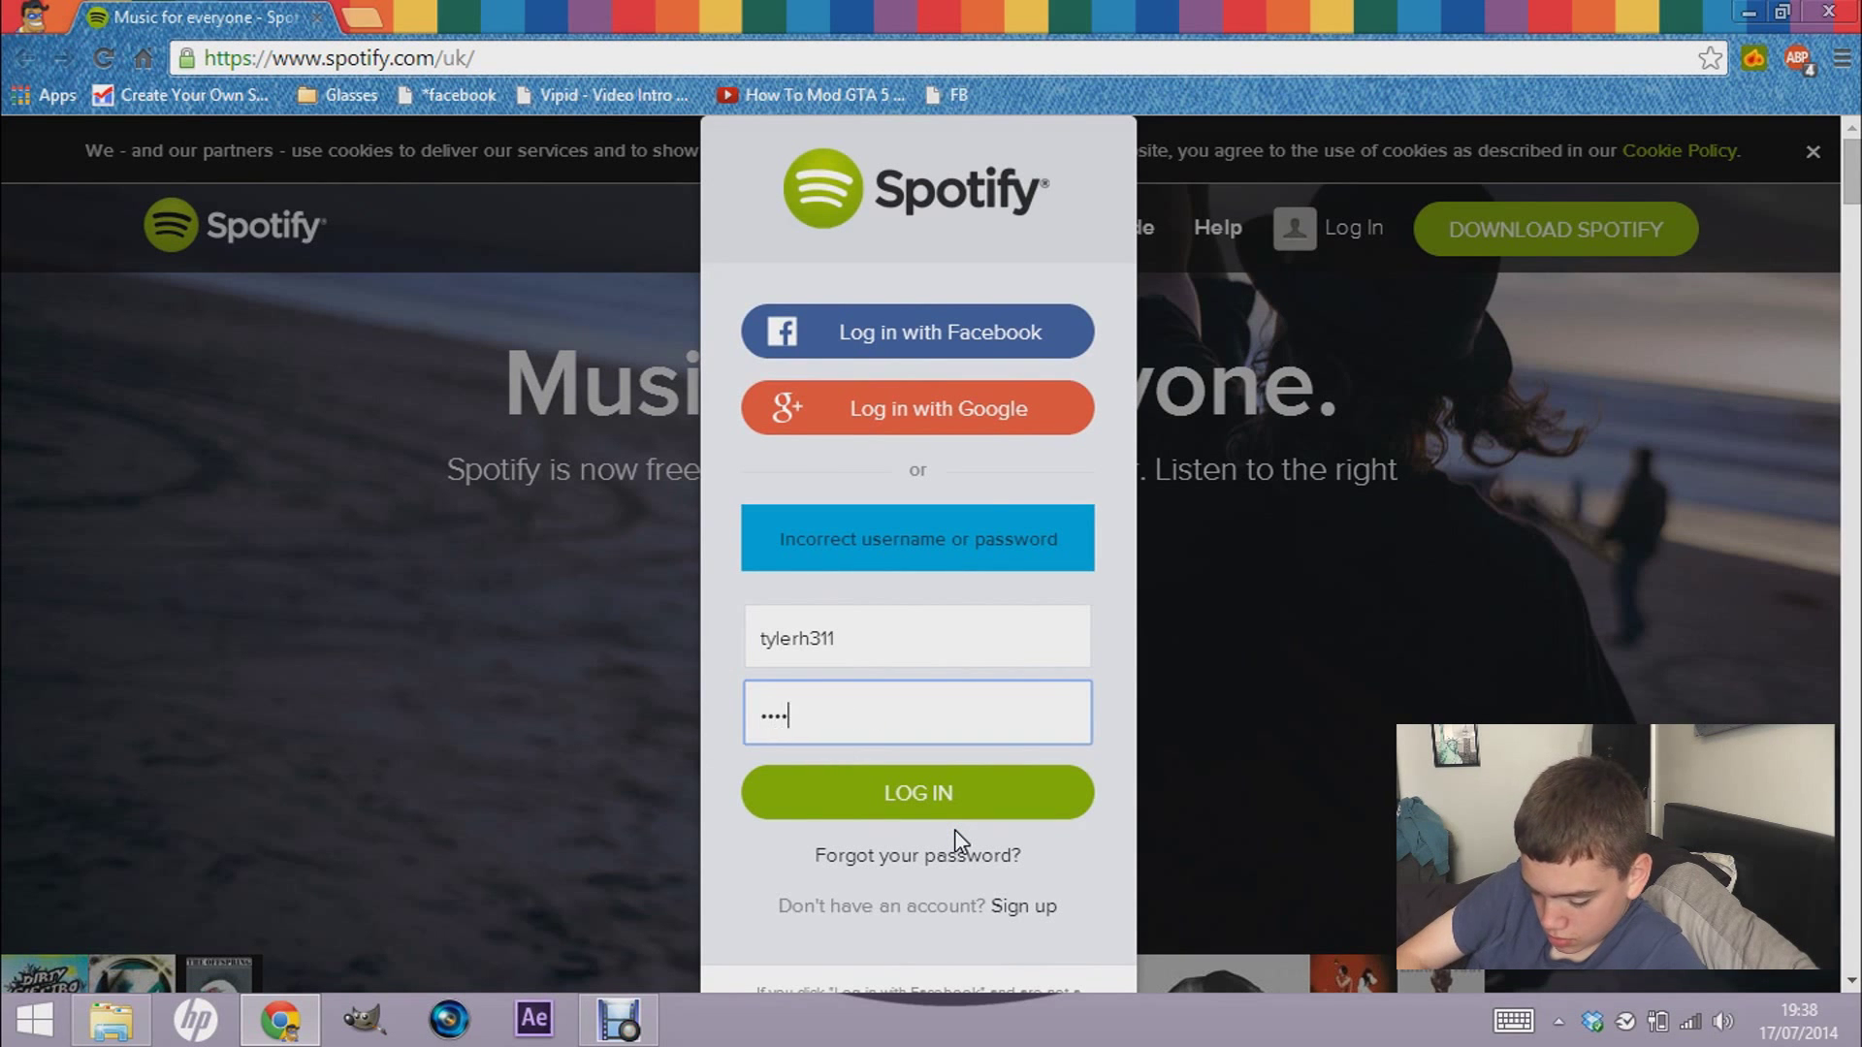
type("•••")
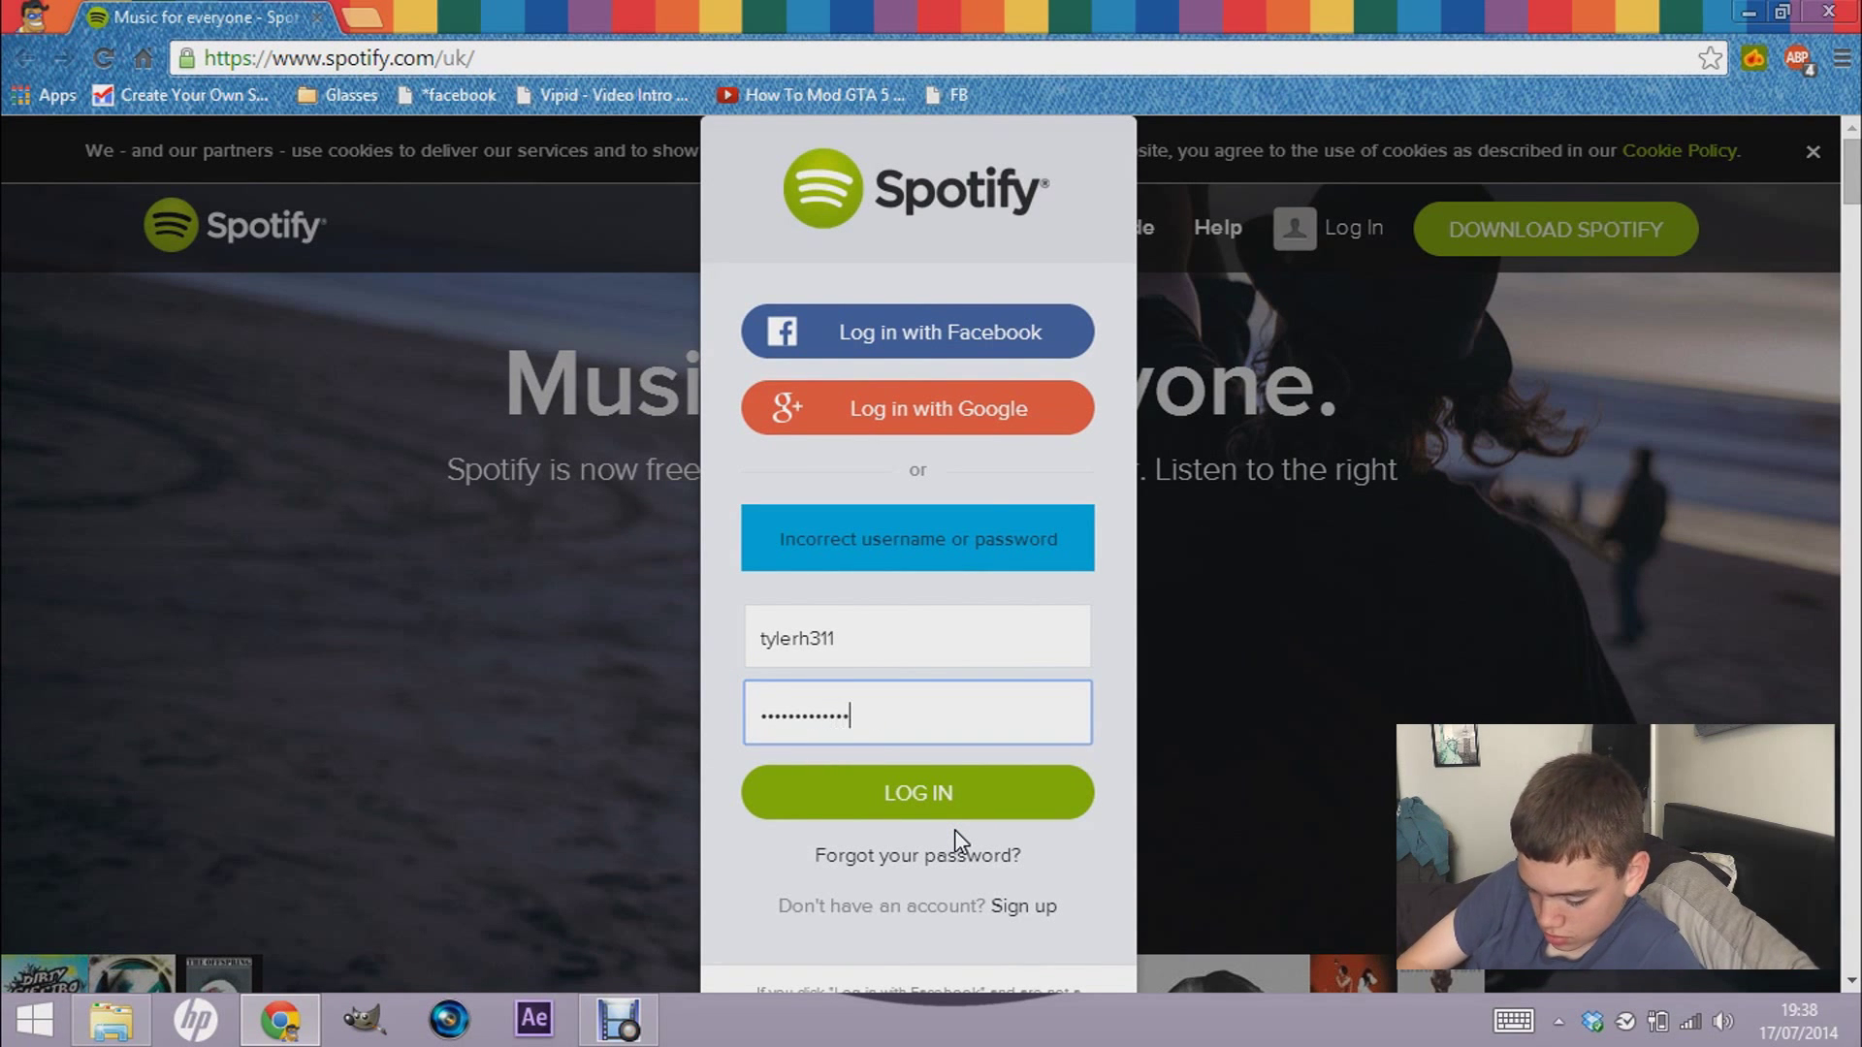
key("Return")
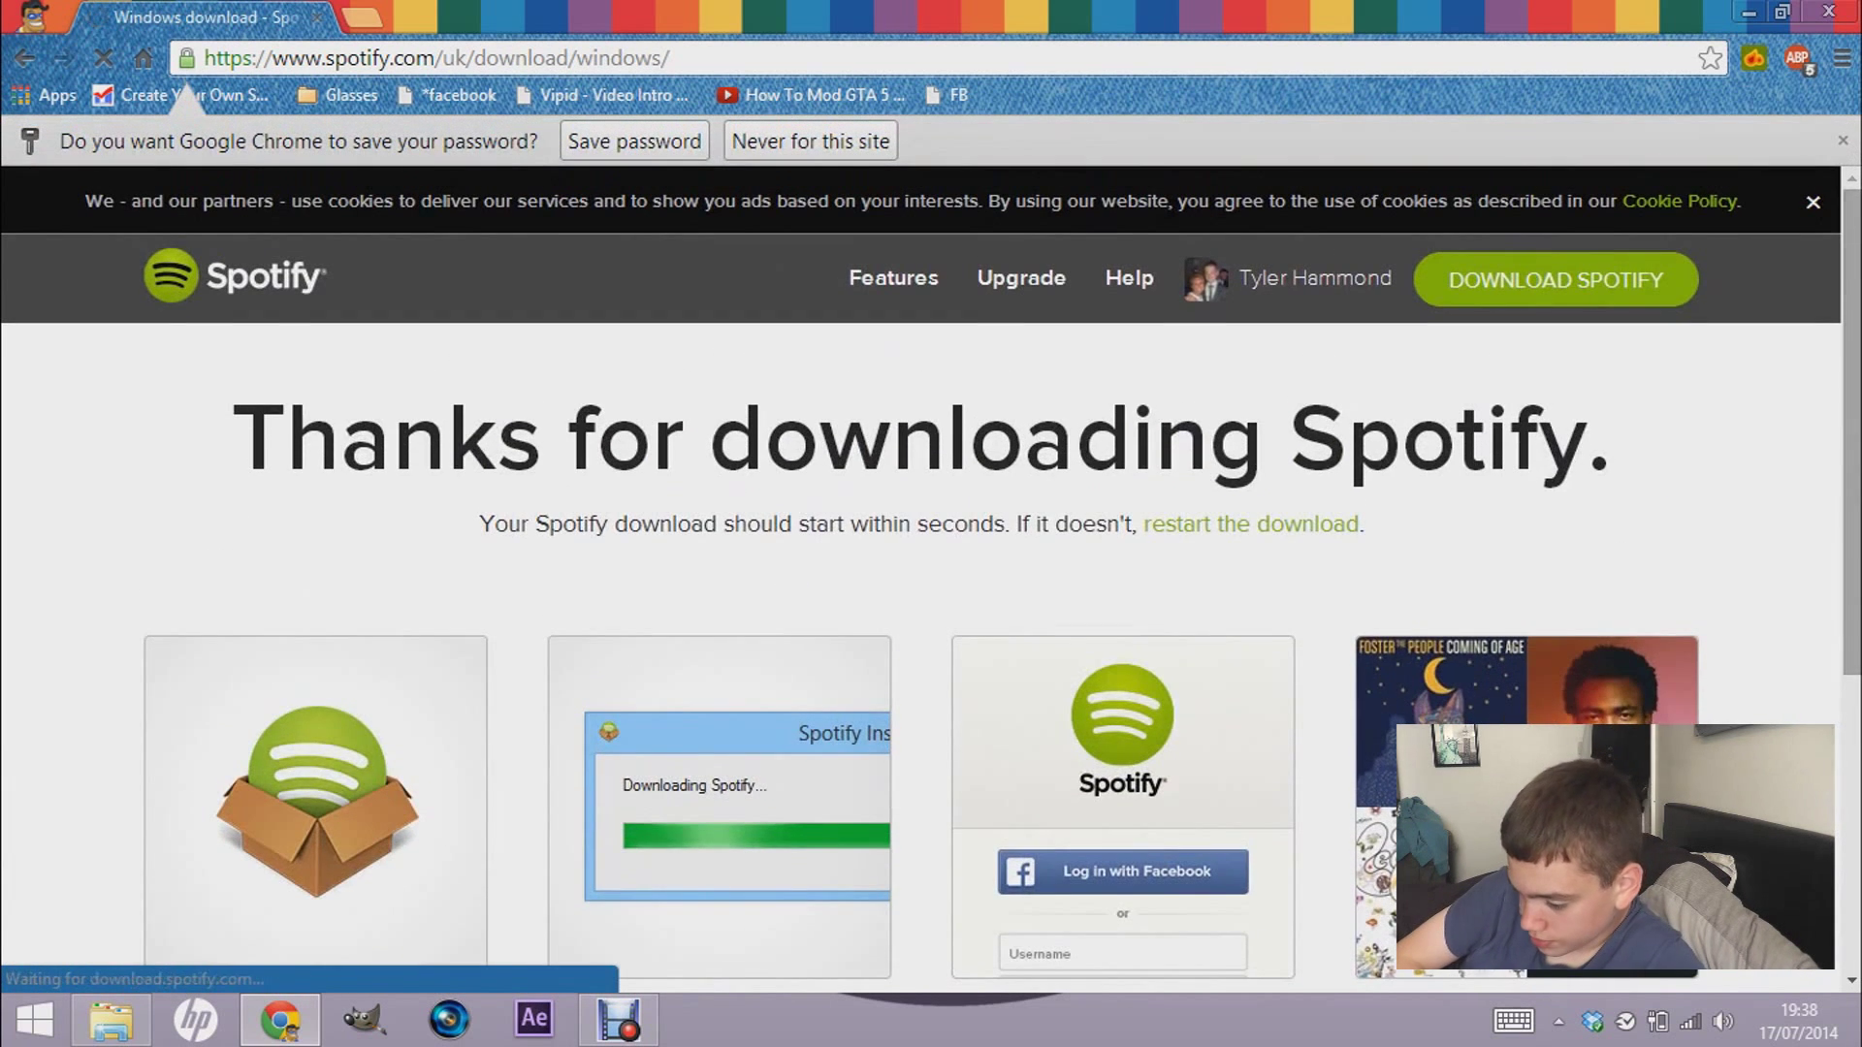
- Run SpotifySetup.exe from Chrome's download shelf and minimise the browser
scroll(931, 611, "down", 3)
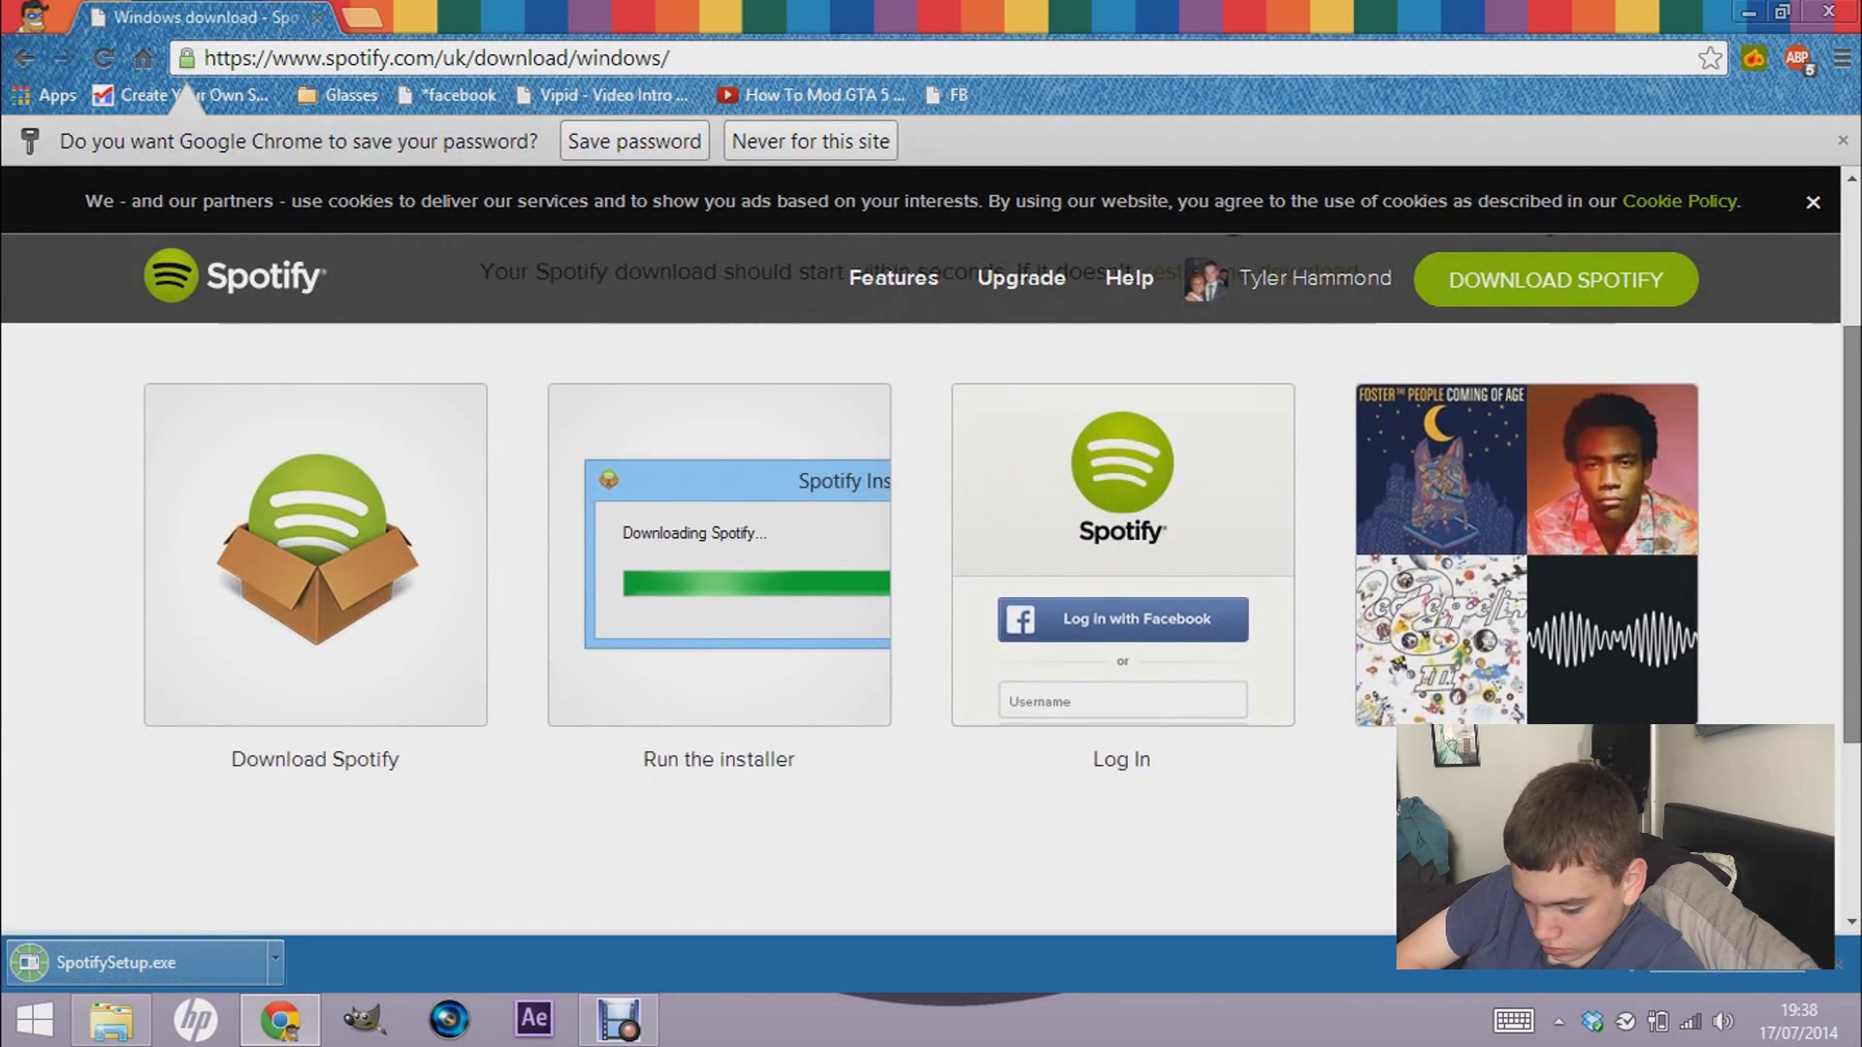
scroll(931, 610, "up", 3)
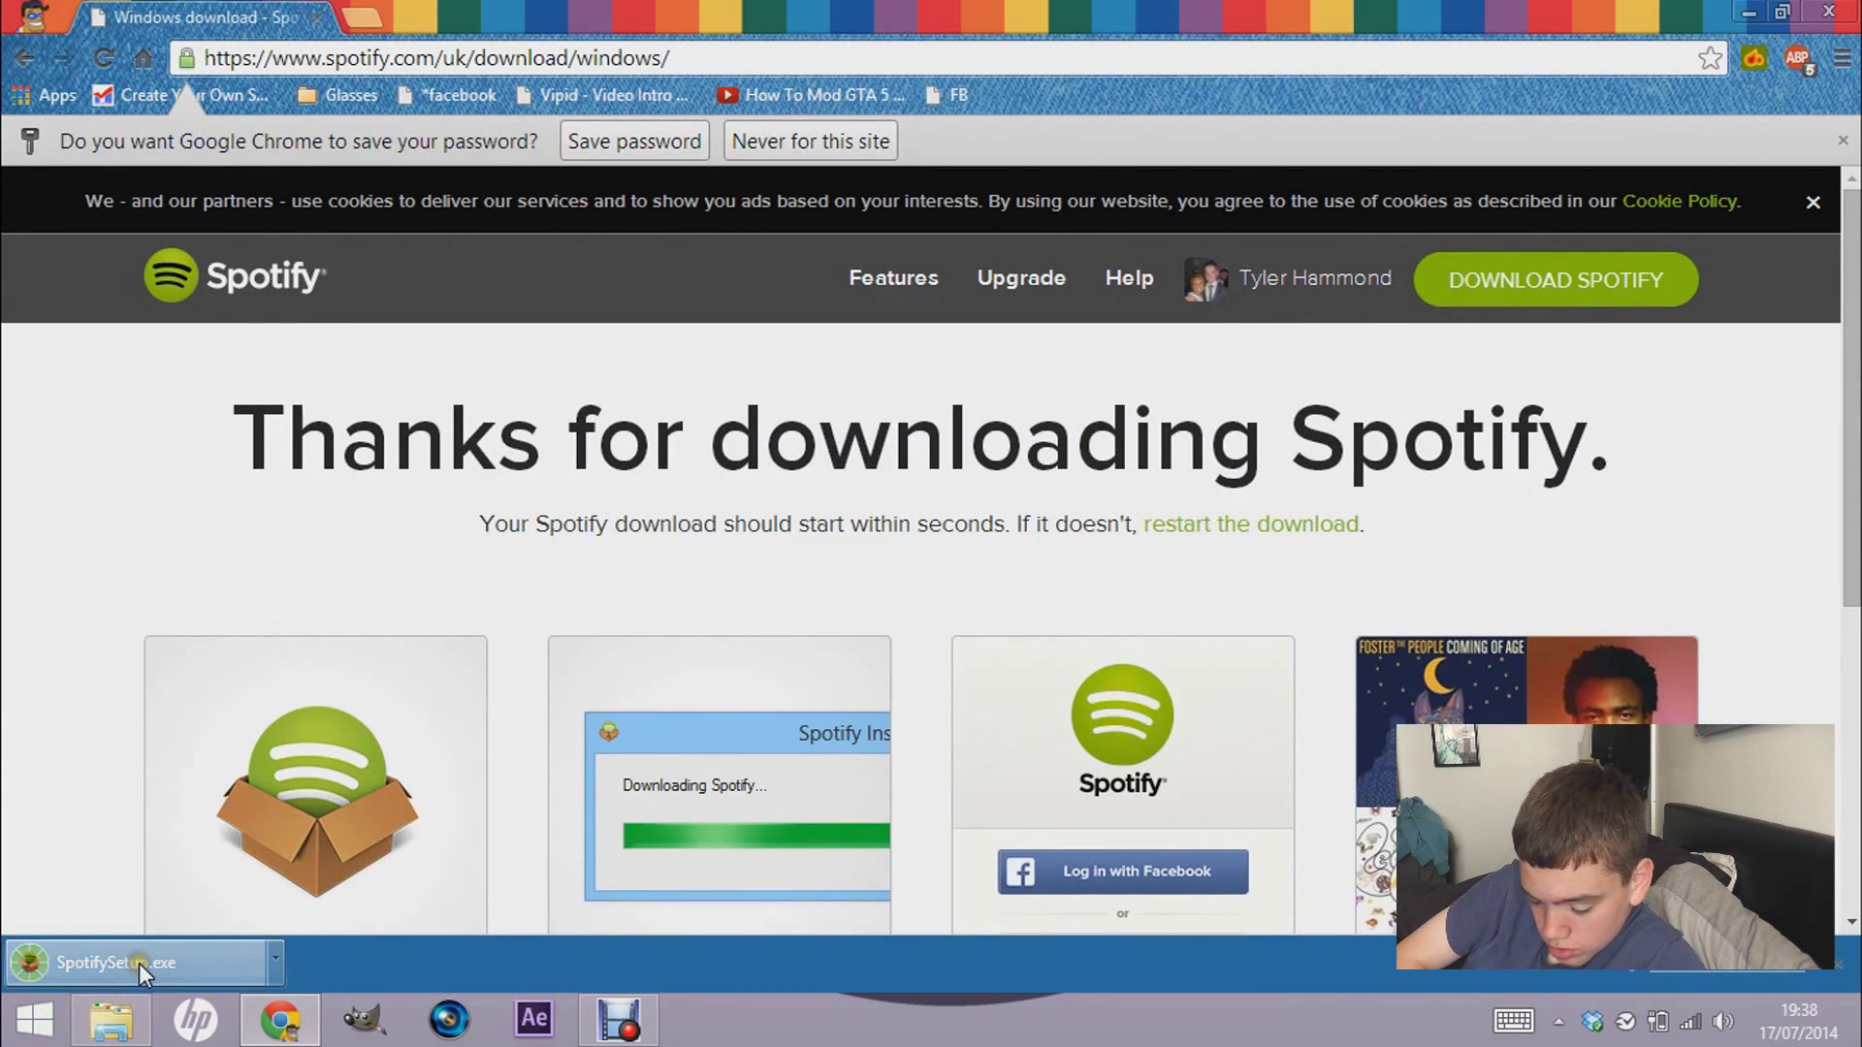
right_click(617, 1023)
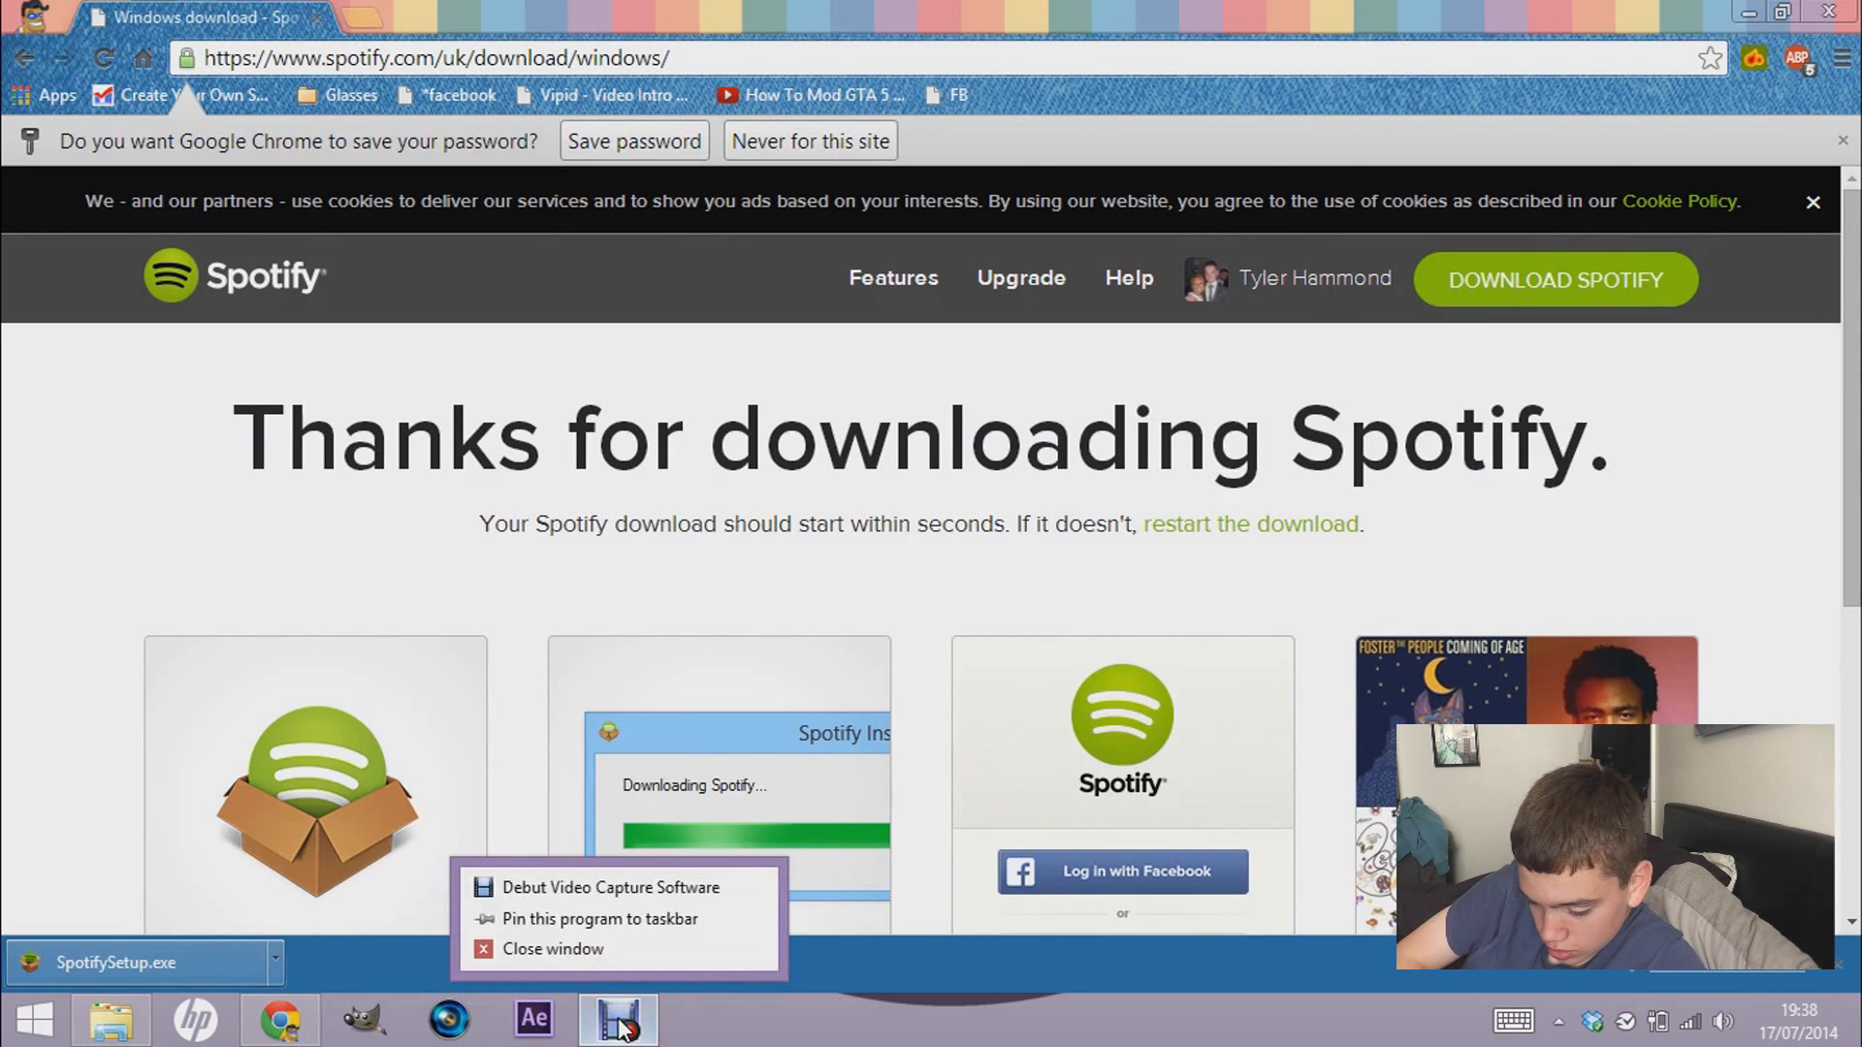
left_click(76, 754)
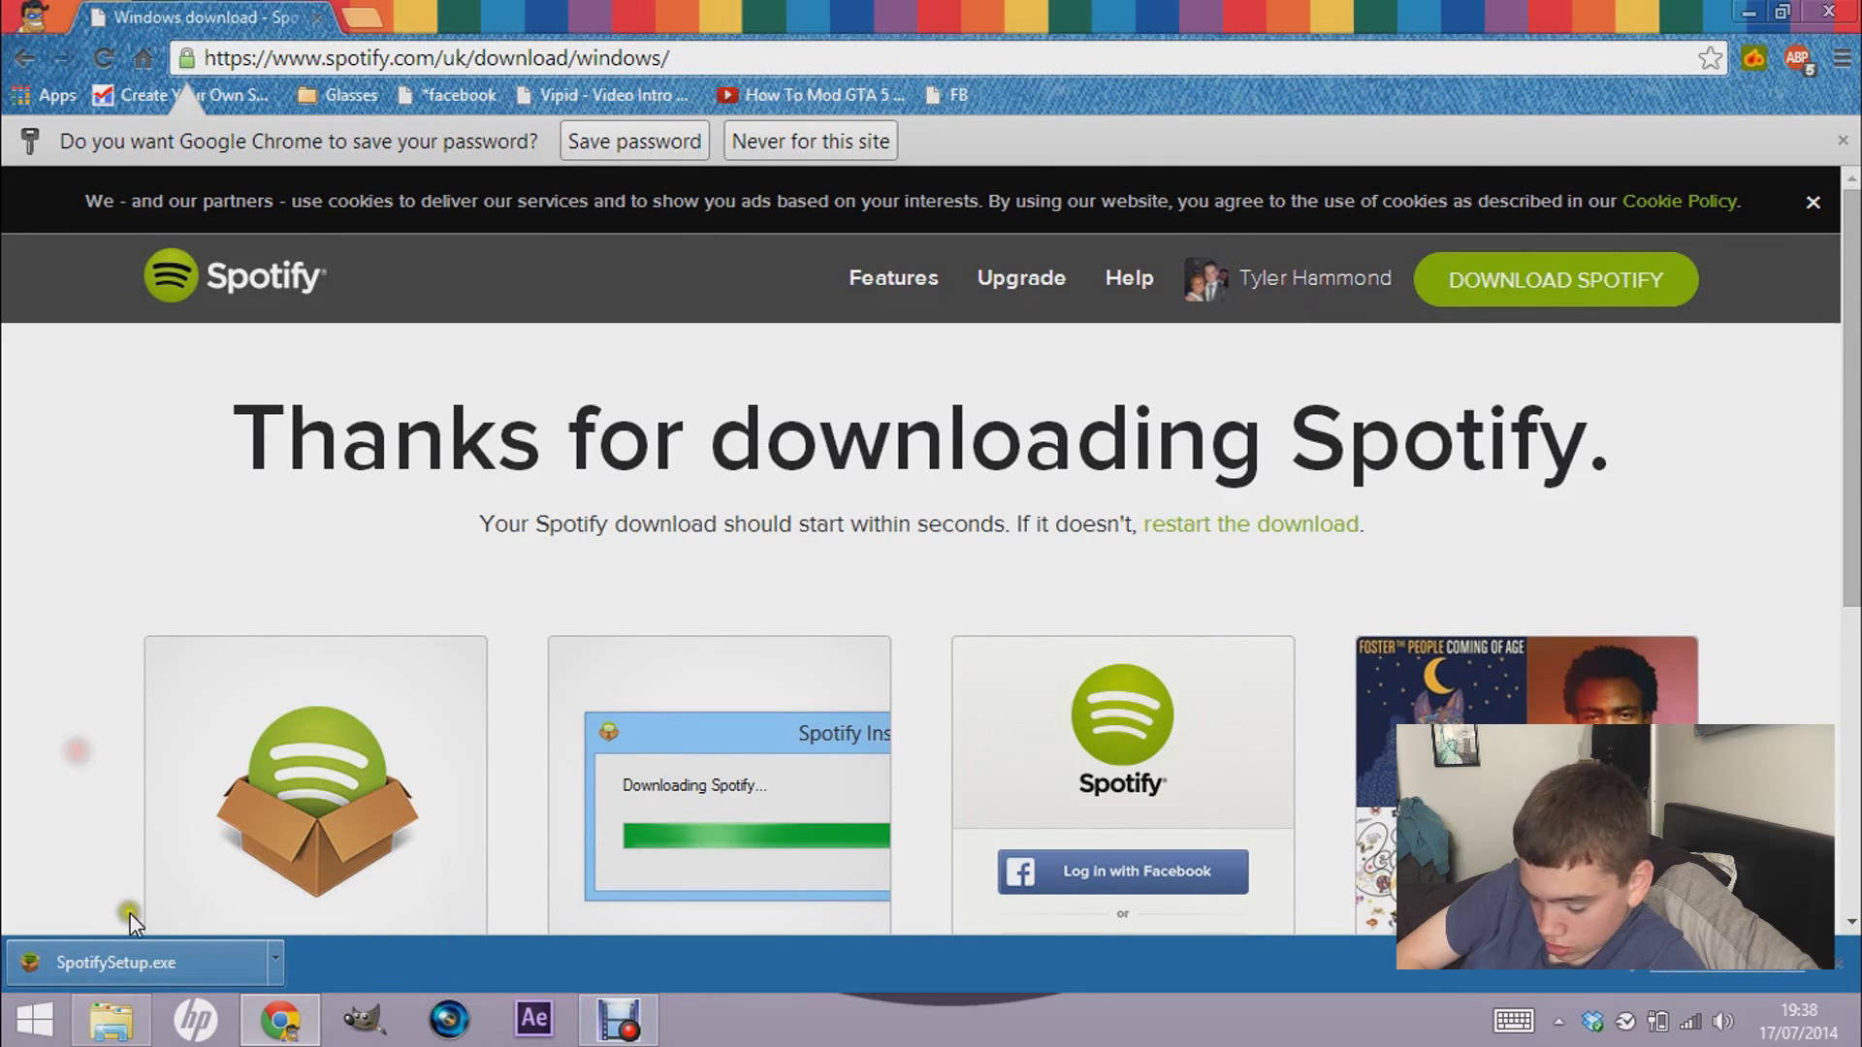
left_click(125, 969)
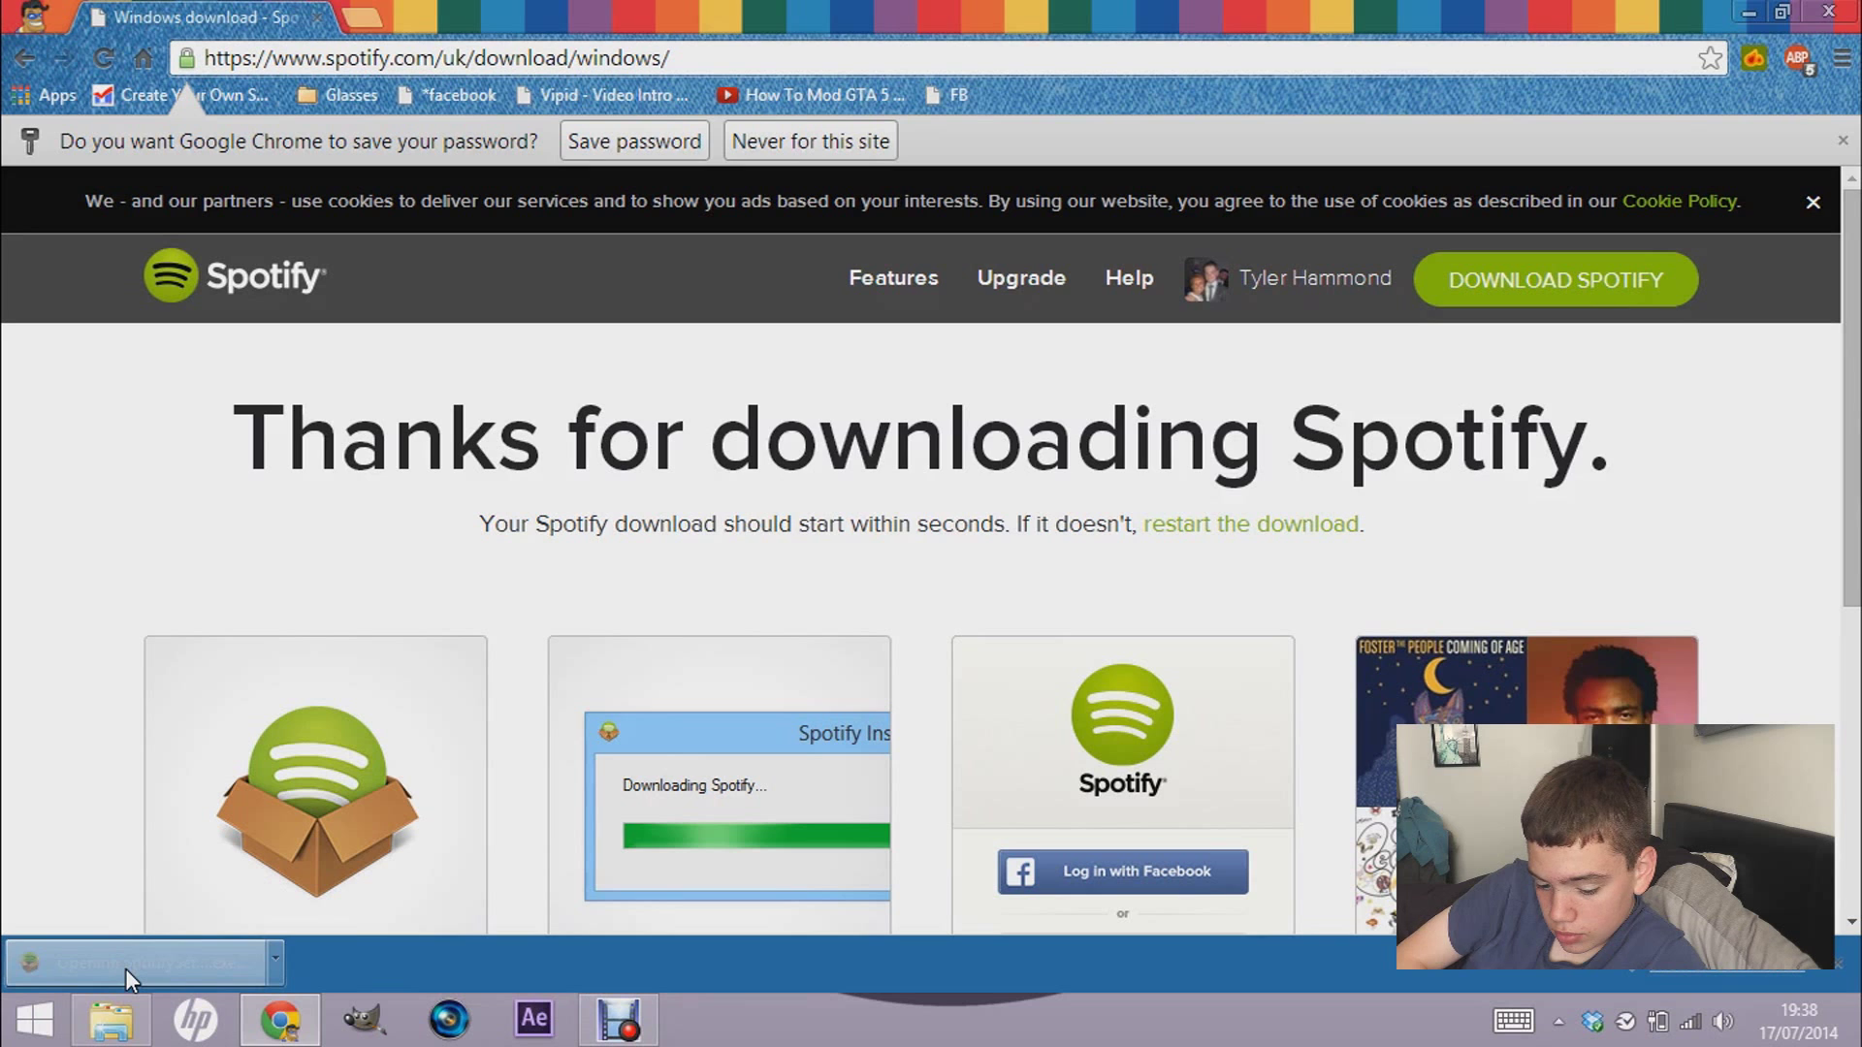
left_click(1695, 24)
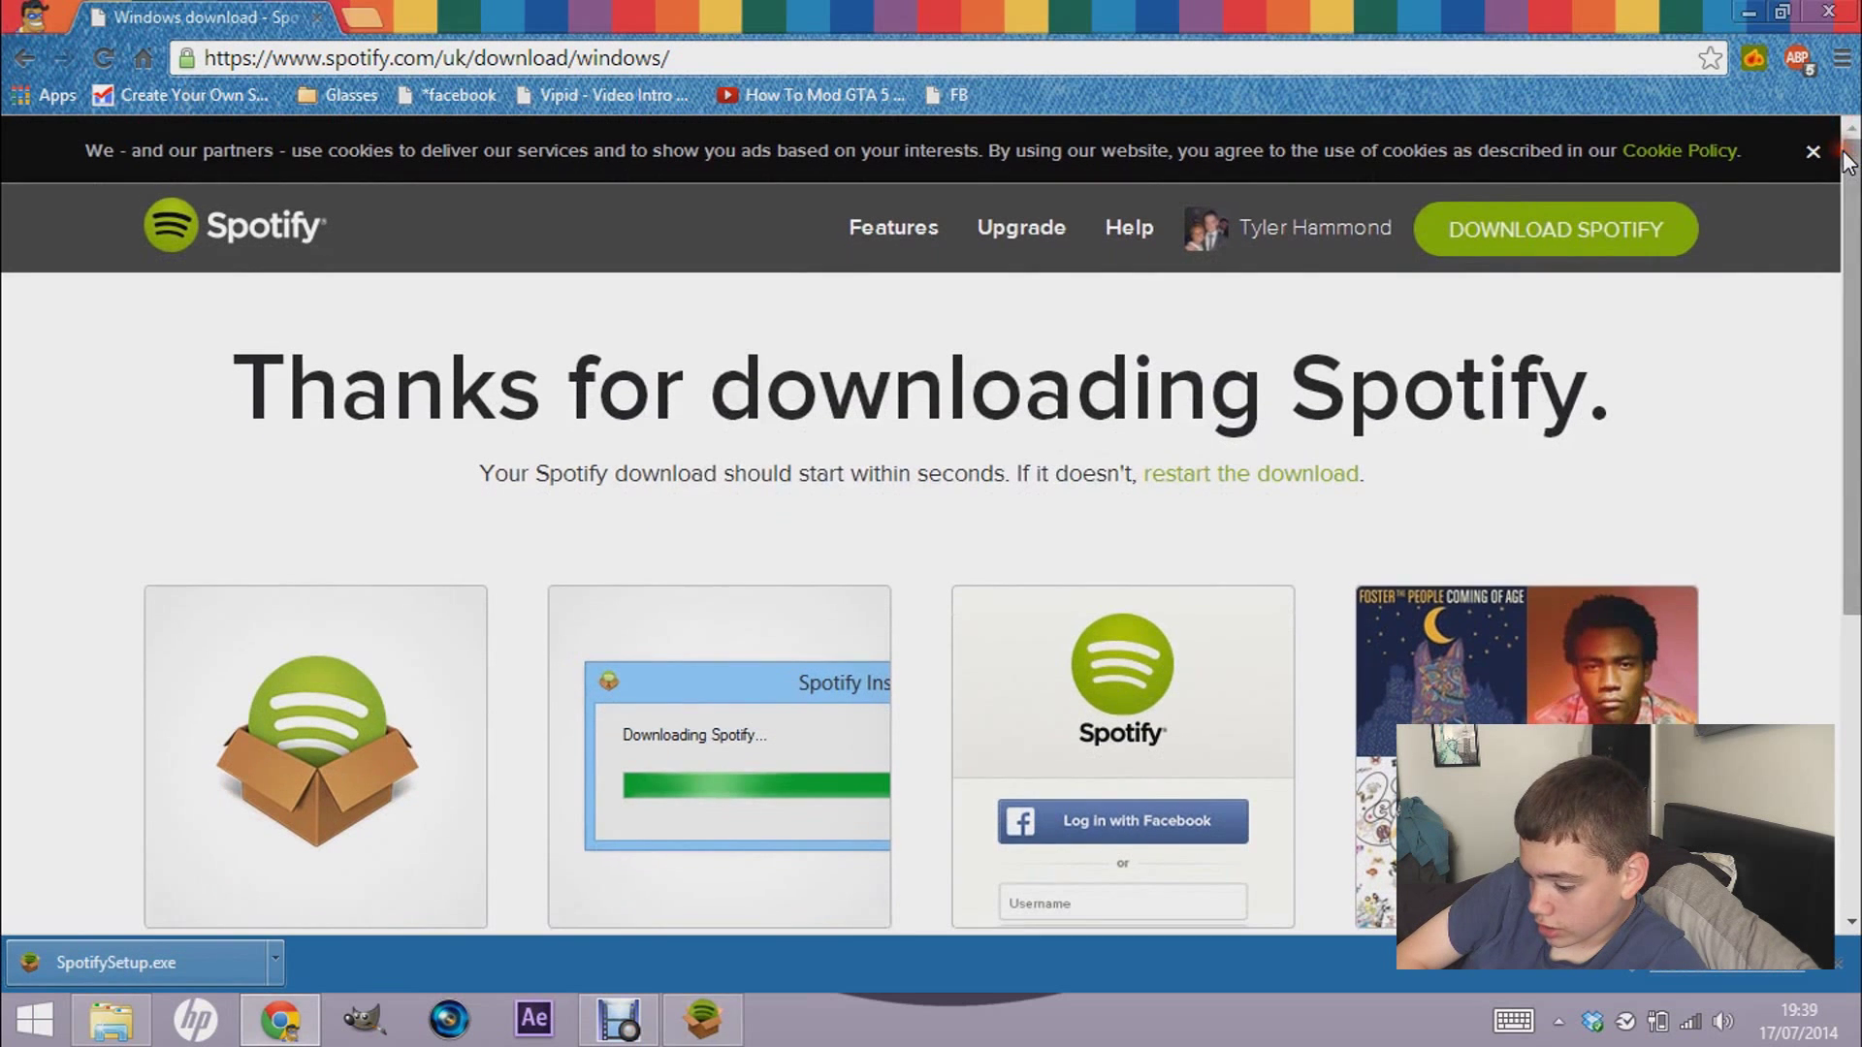
left_click(1750, 18)
- Check the Spotify Installer's progress, then open the Blockify shortcut from the Links folder
left_click(1403, 12)
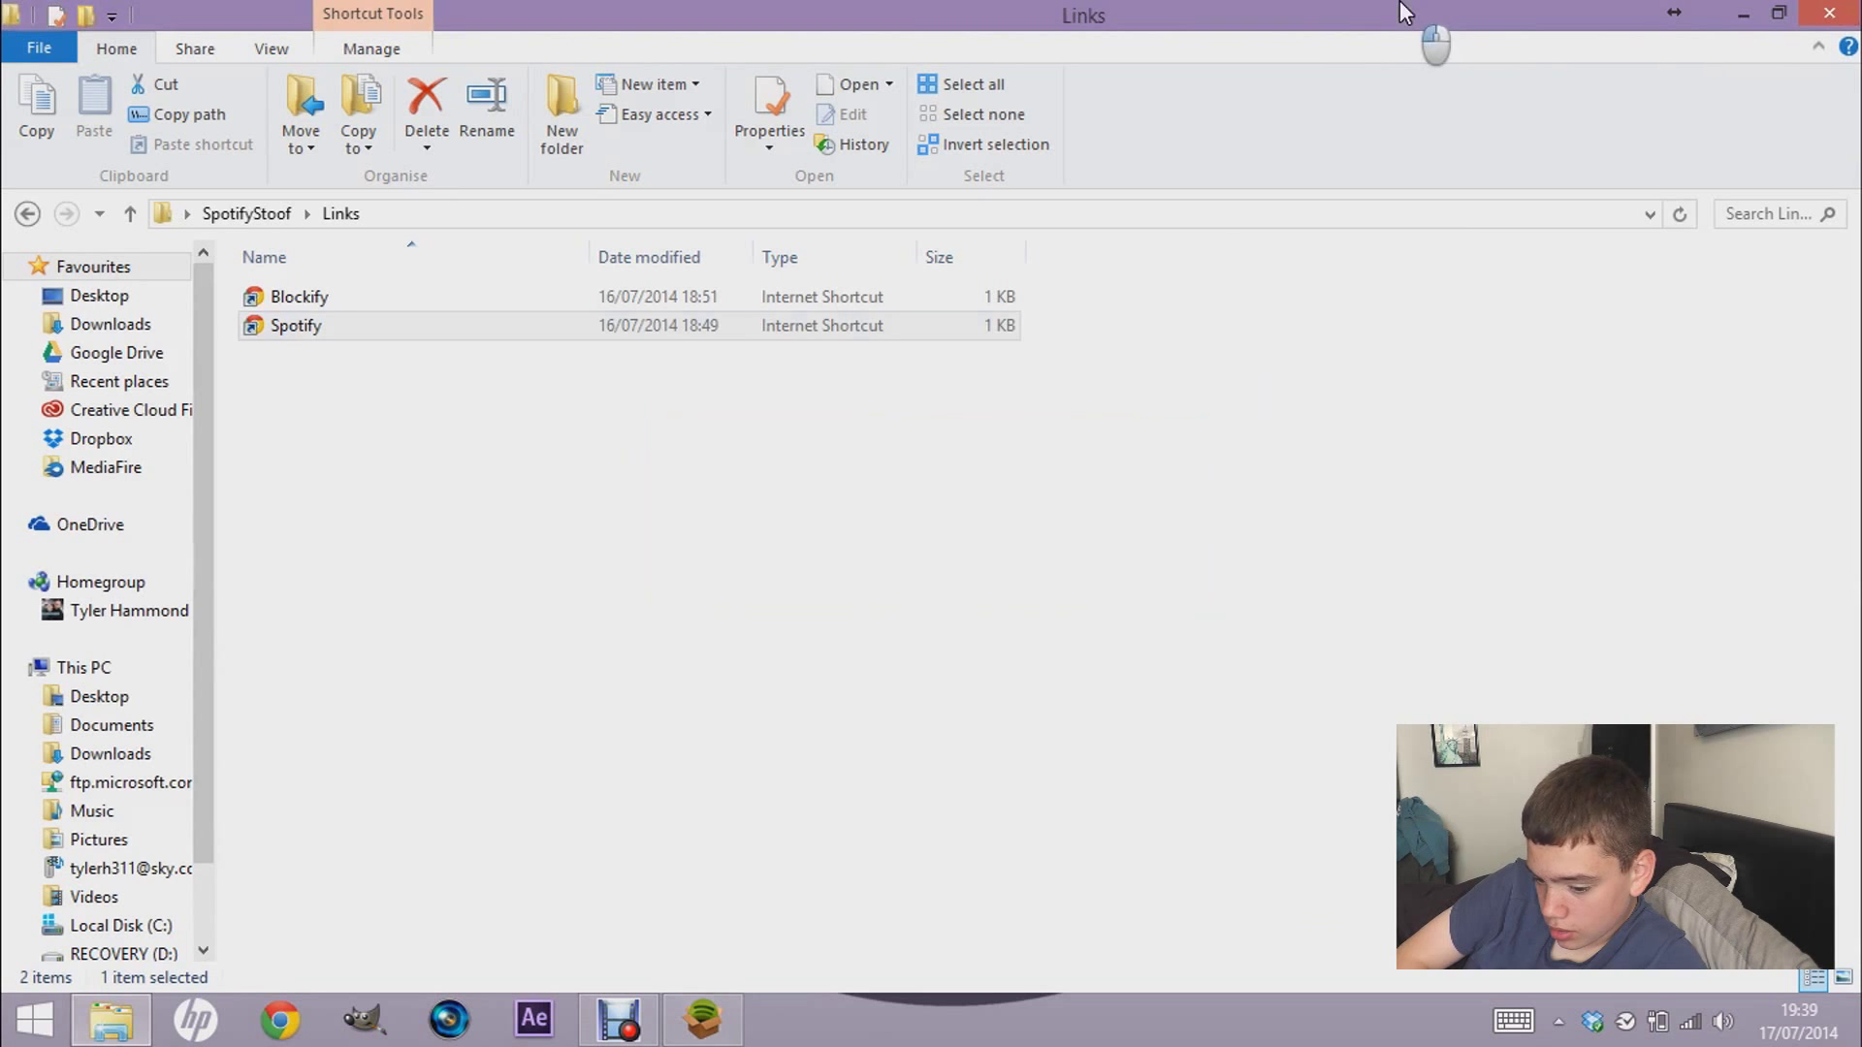
left_click(700, 1014)
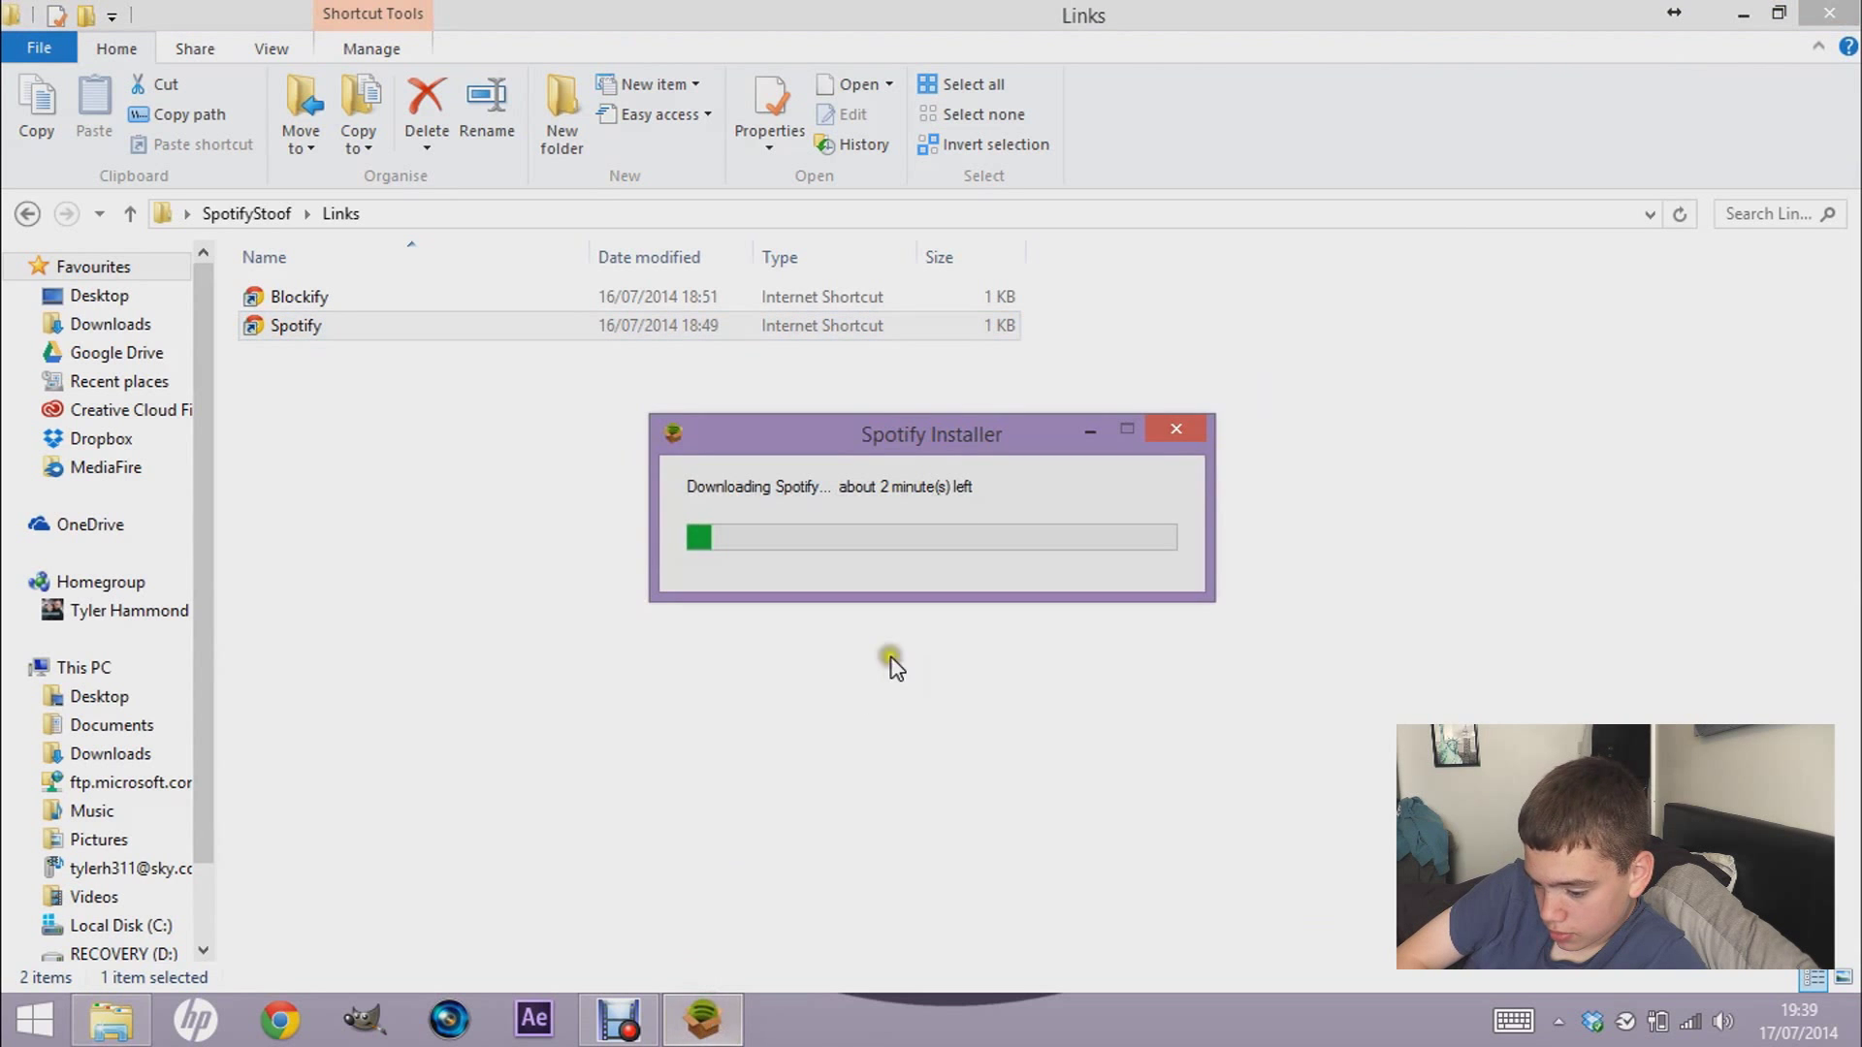
left_click(1743, 14)
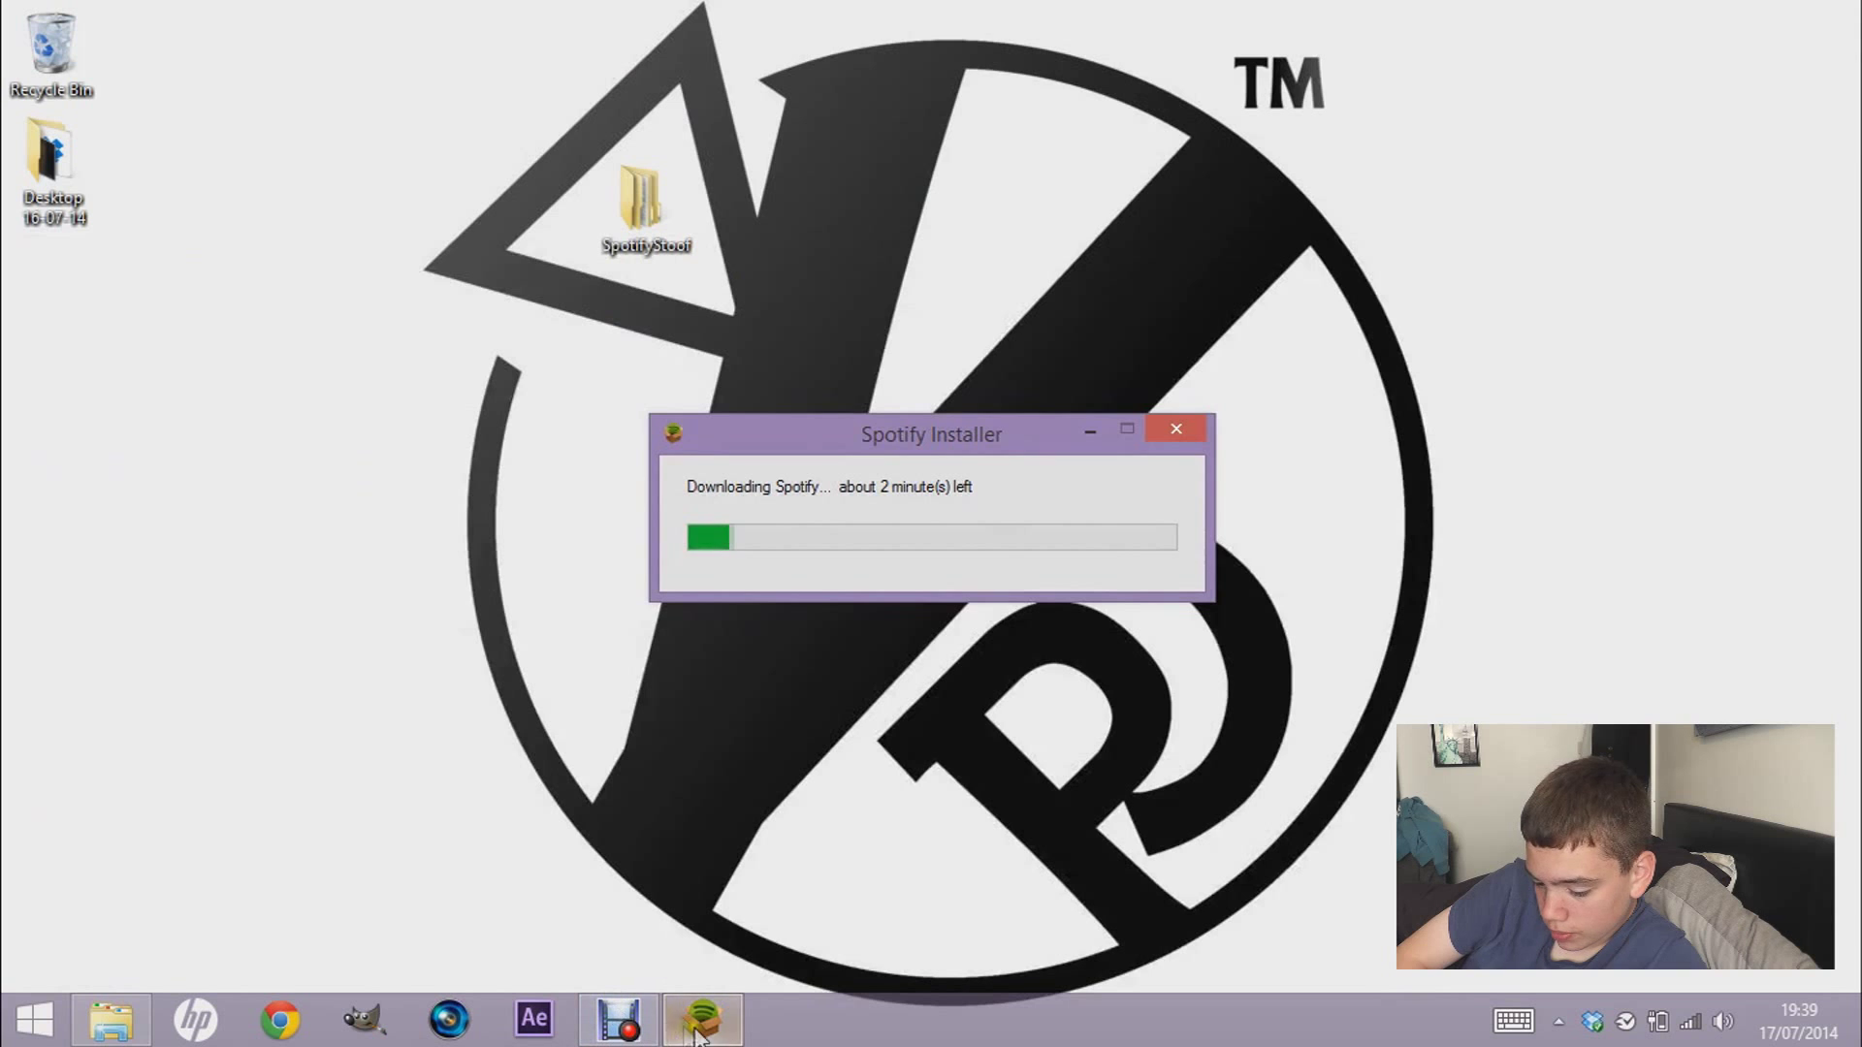
left_click(111, 1018)
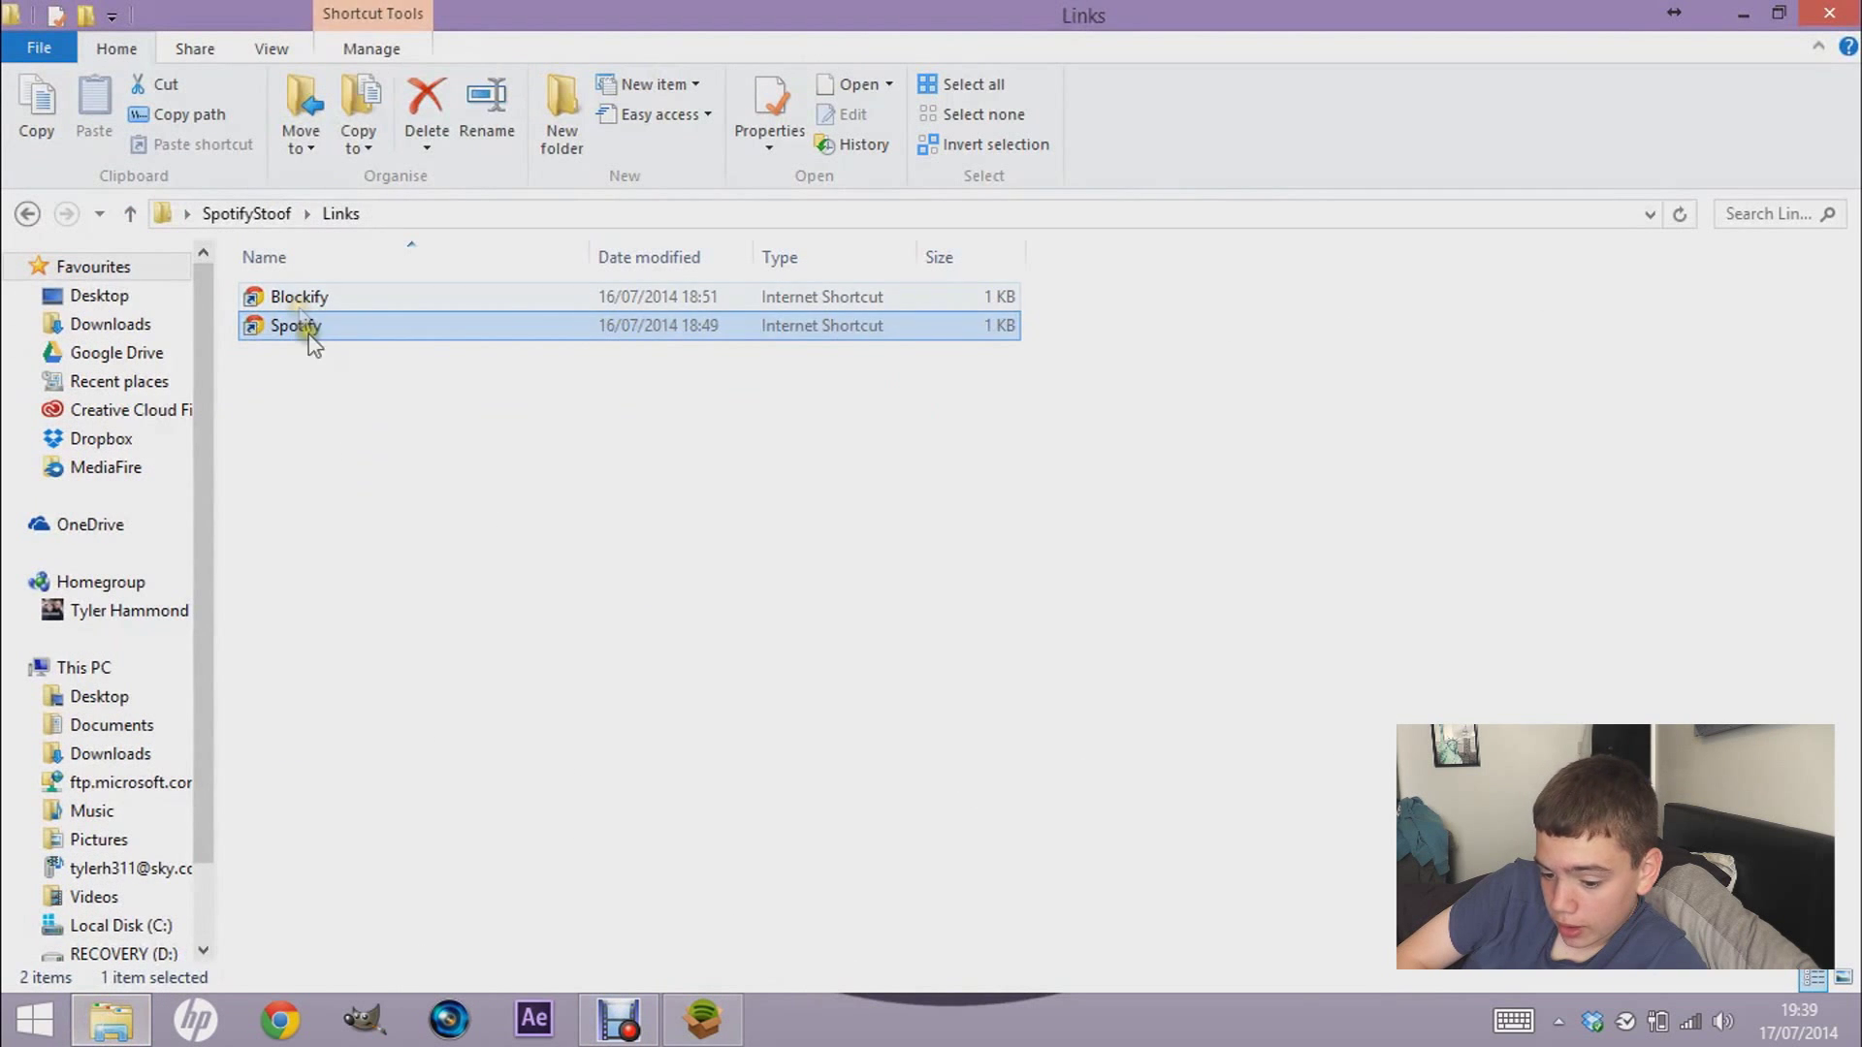
left_click(305, 304)
double_click(302, 302)
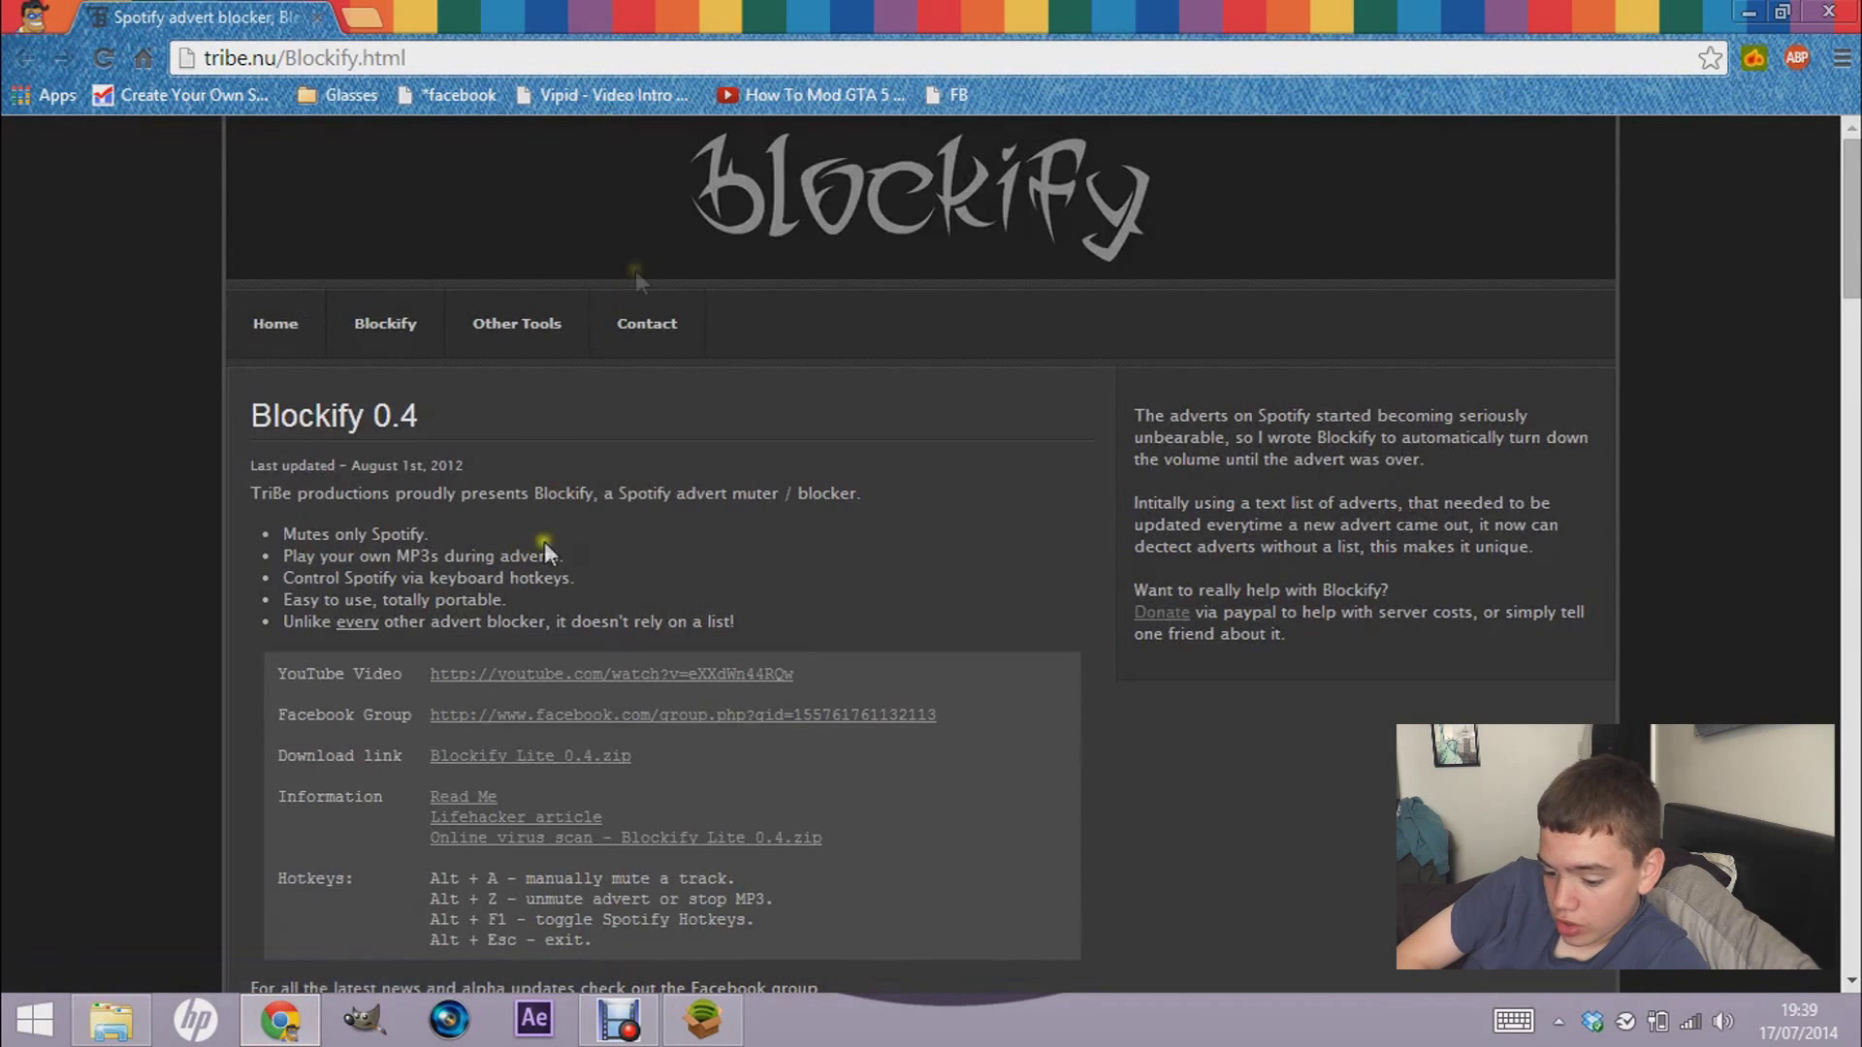
- Download Blockify Lite 0.4.zip and open the finished archive in WinRAR
scroll(1840, 257, "down", 4)
scroll(1839, 257, "up", 4)
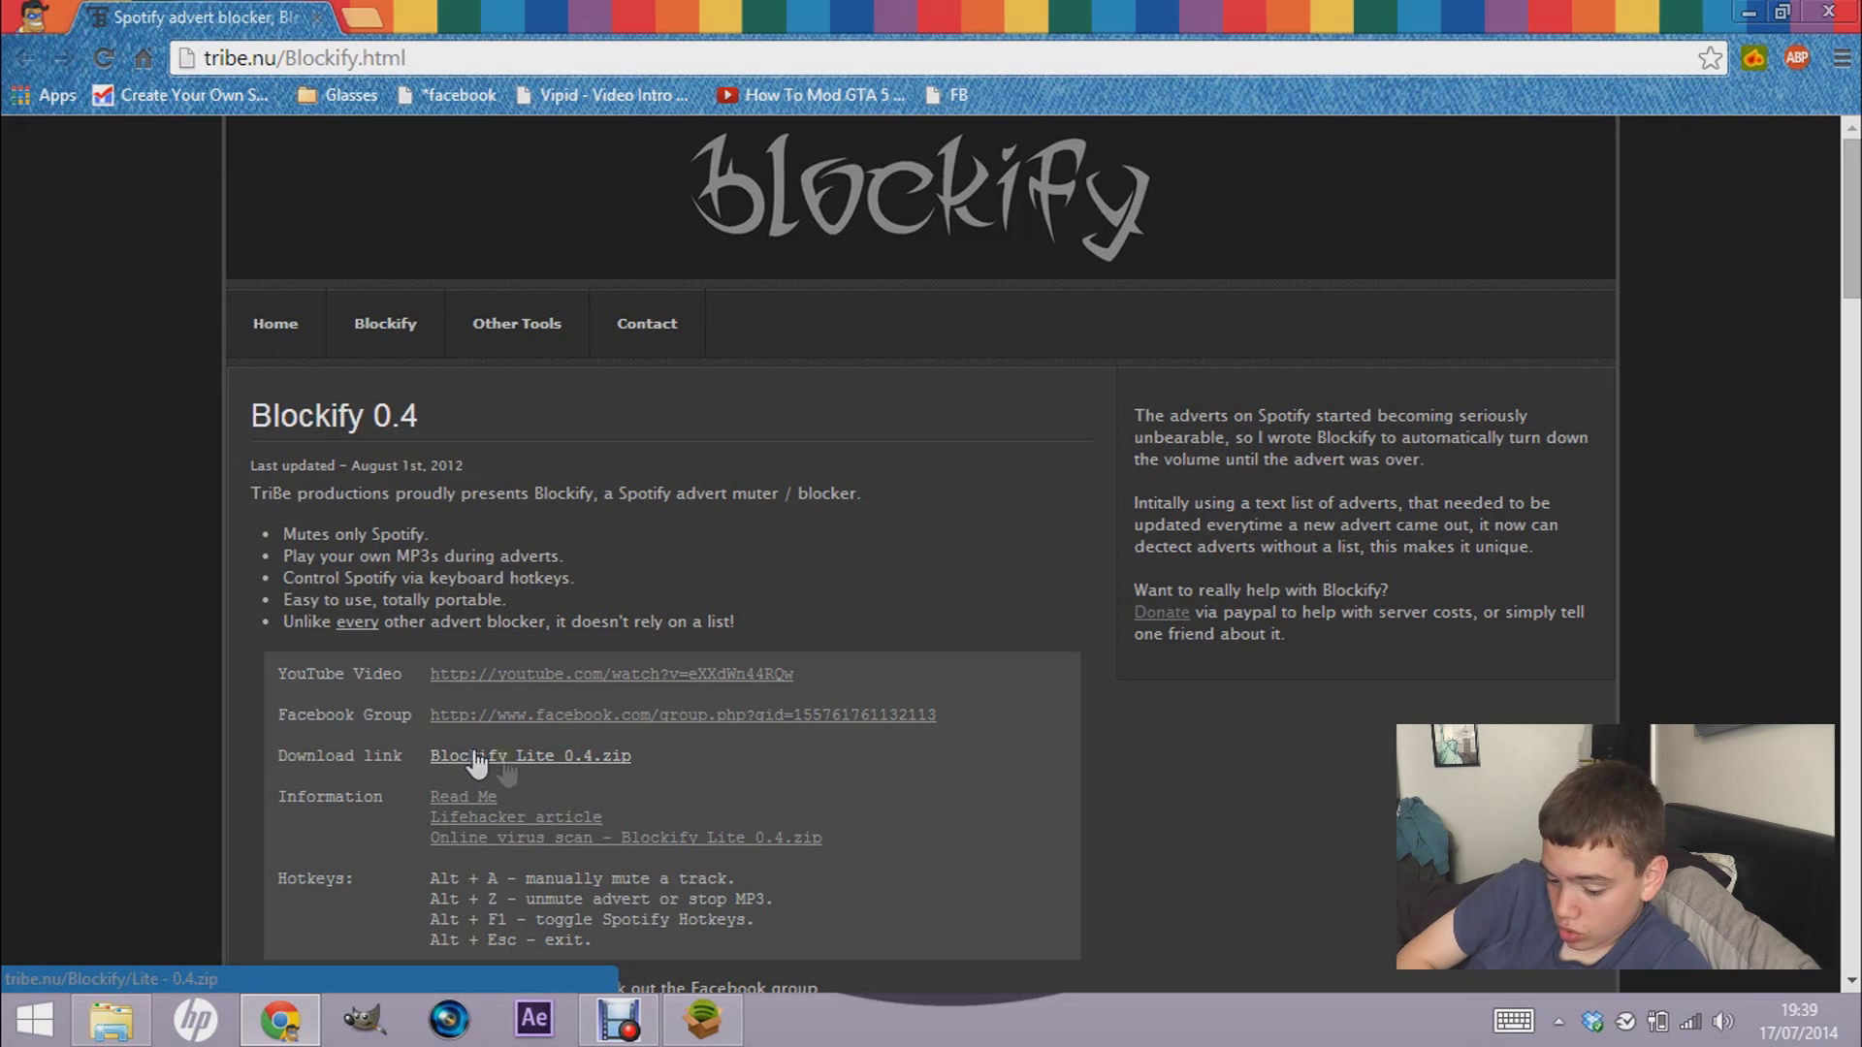
left_click(514, 758)
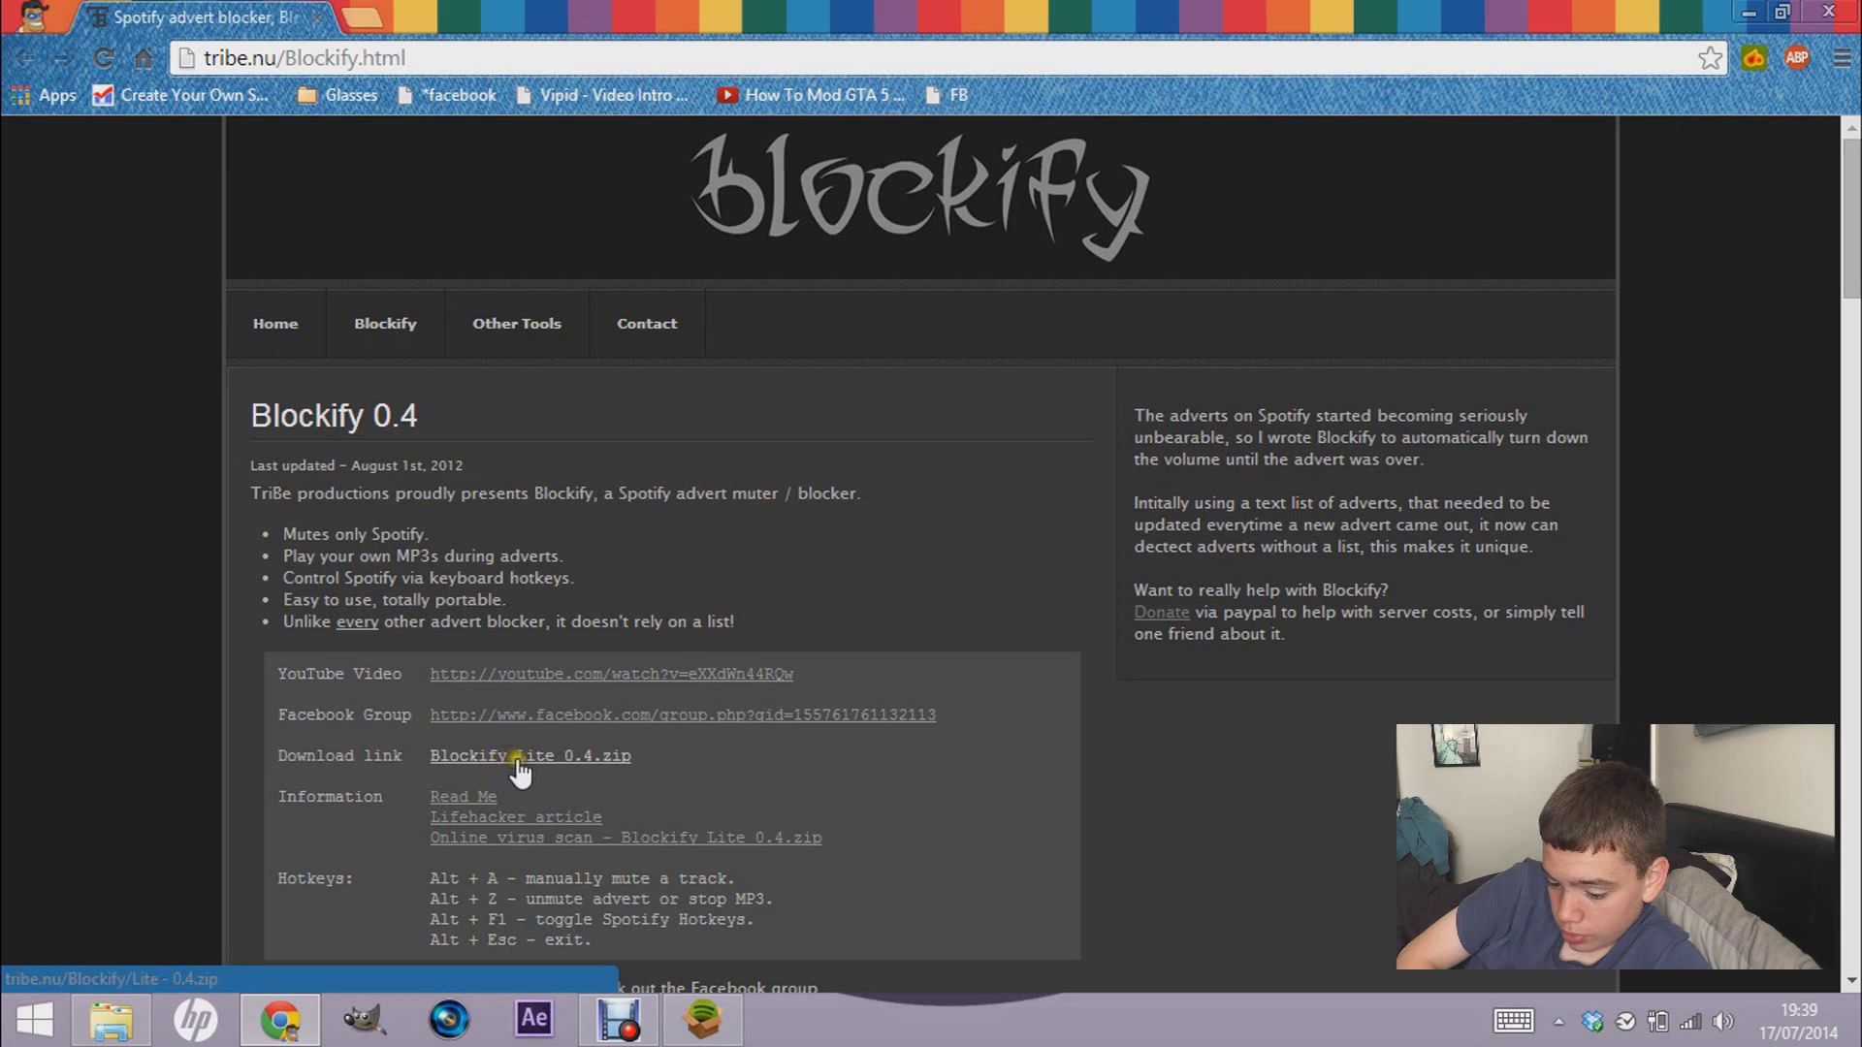
left_click(590, 769)
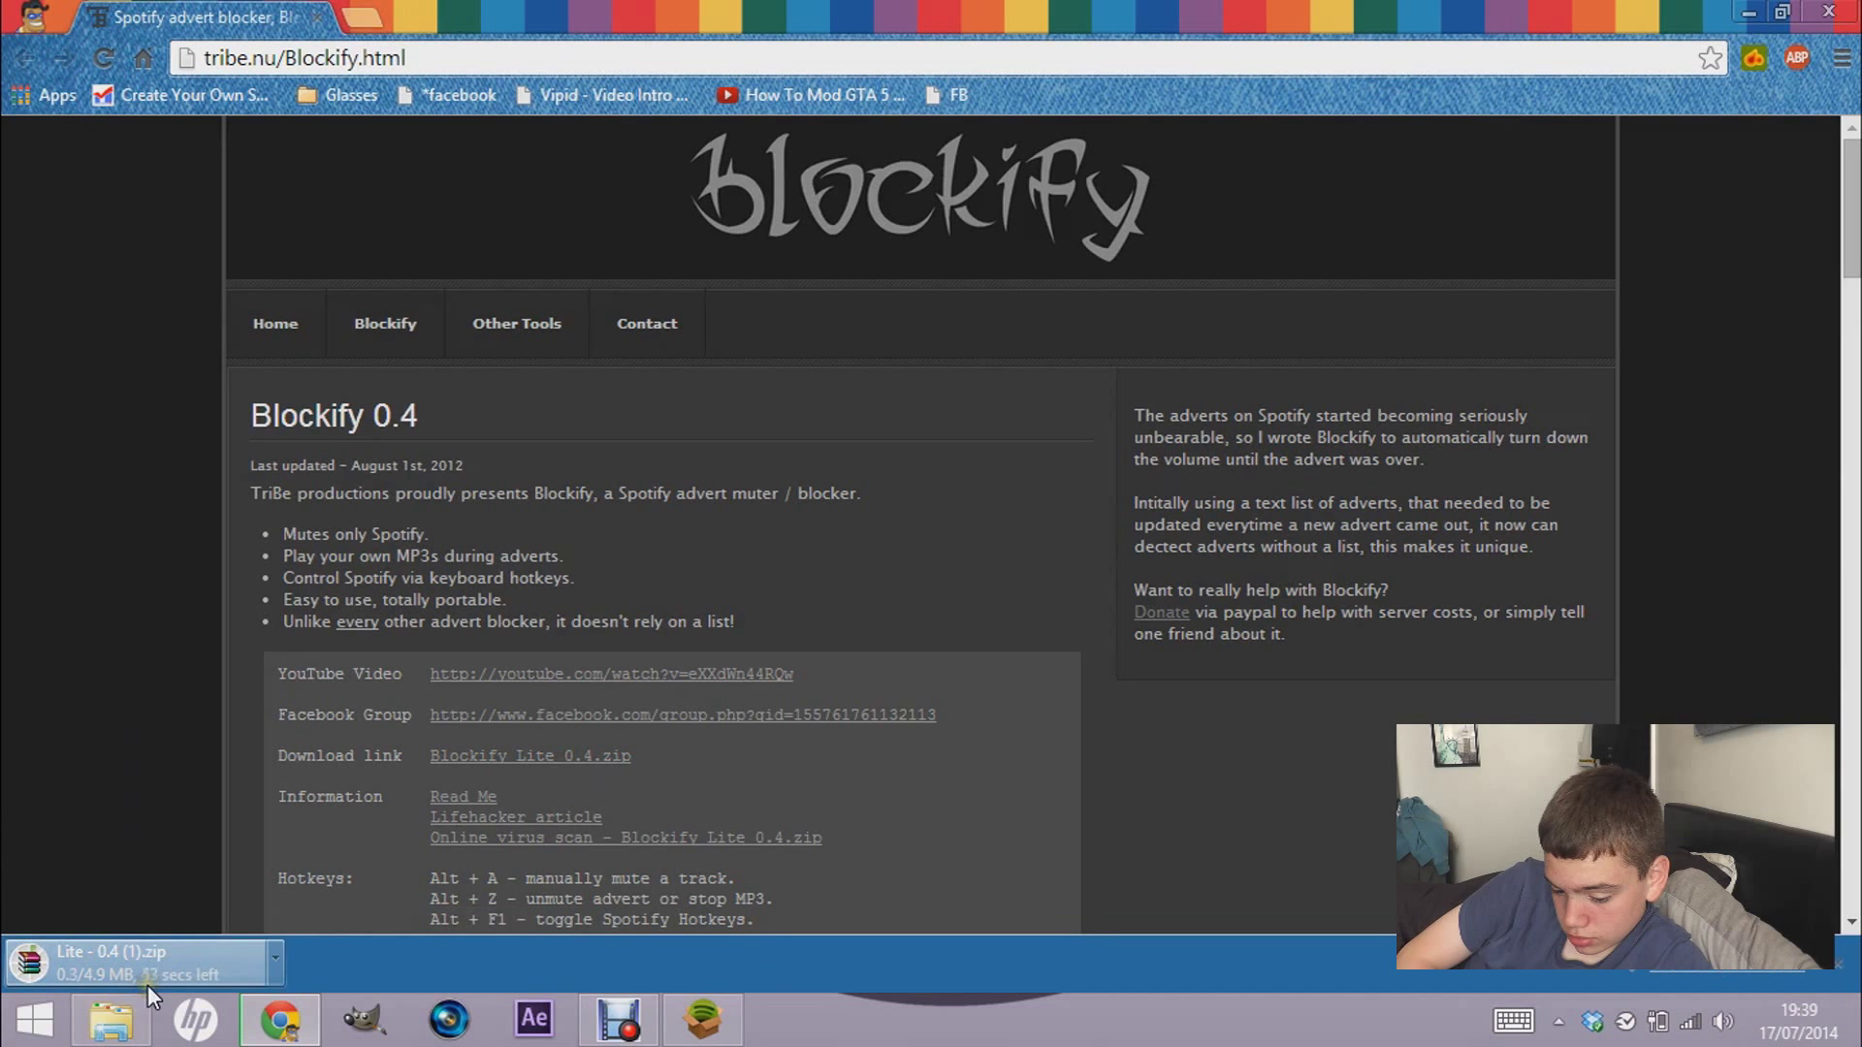
left_click(716, 1033)
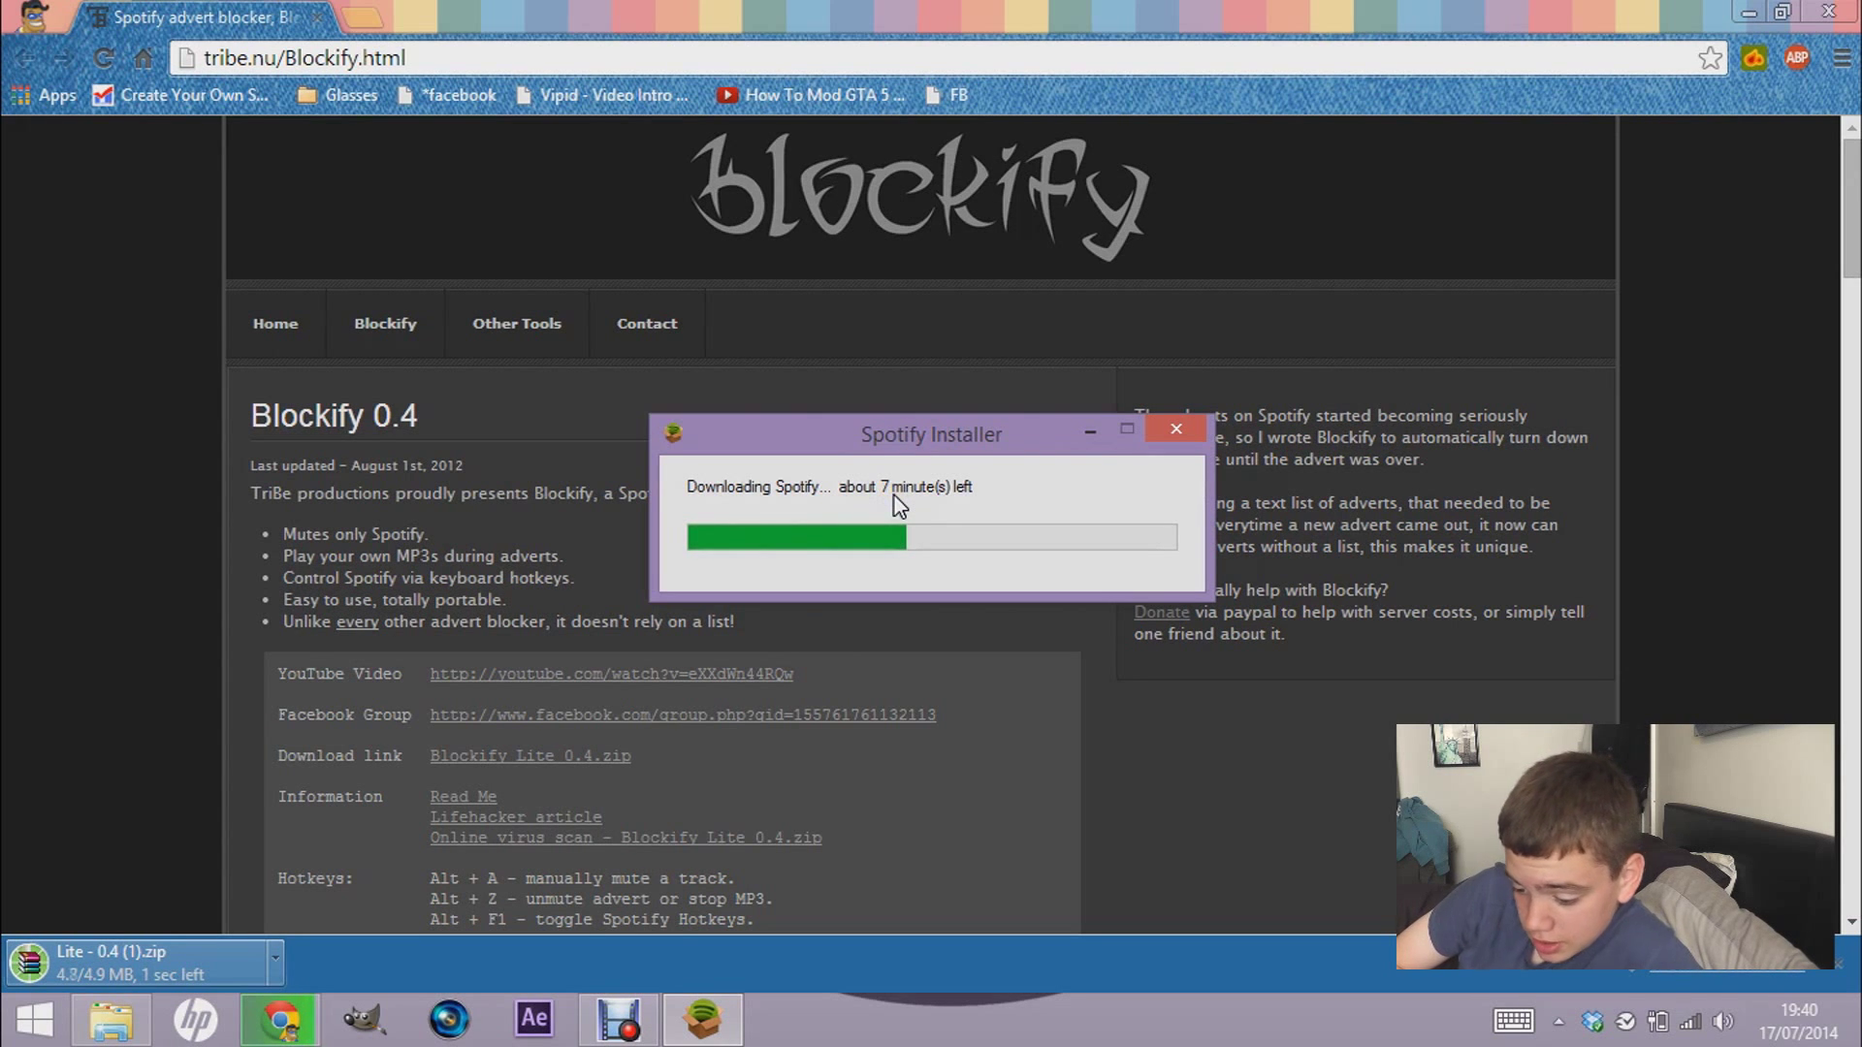
left_click(107, 976)
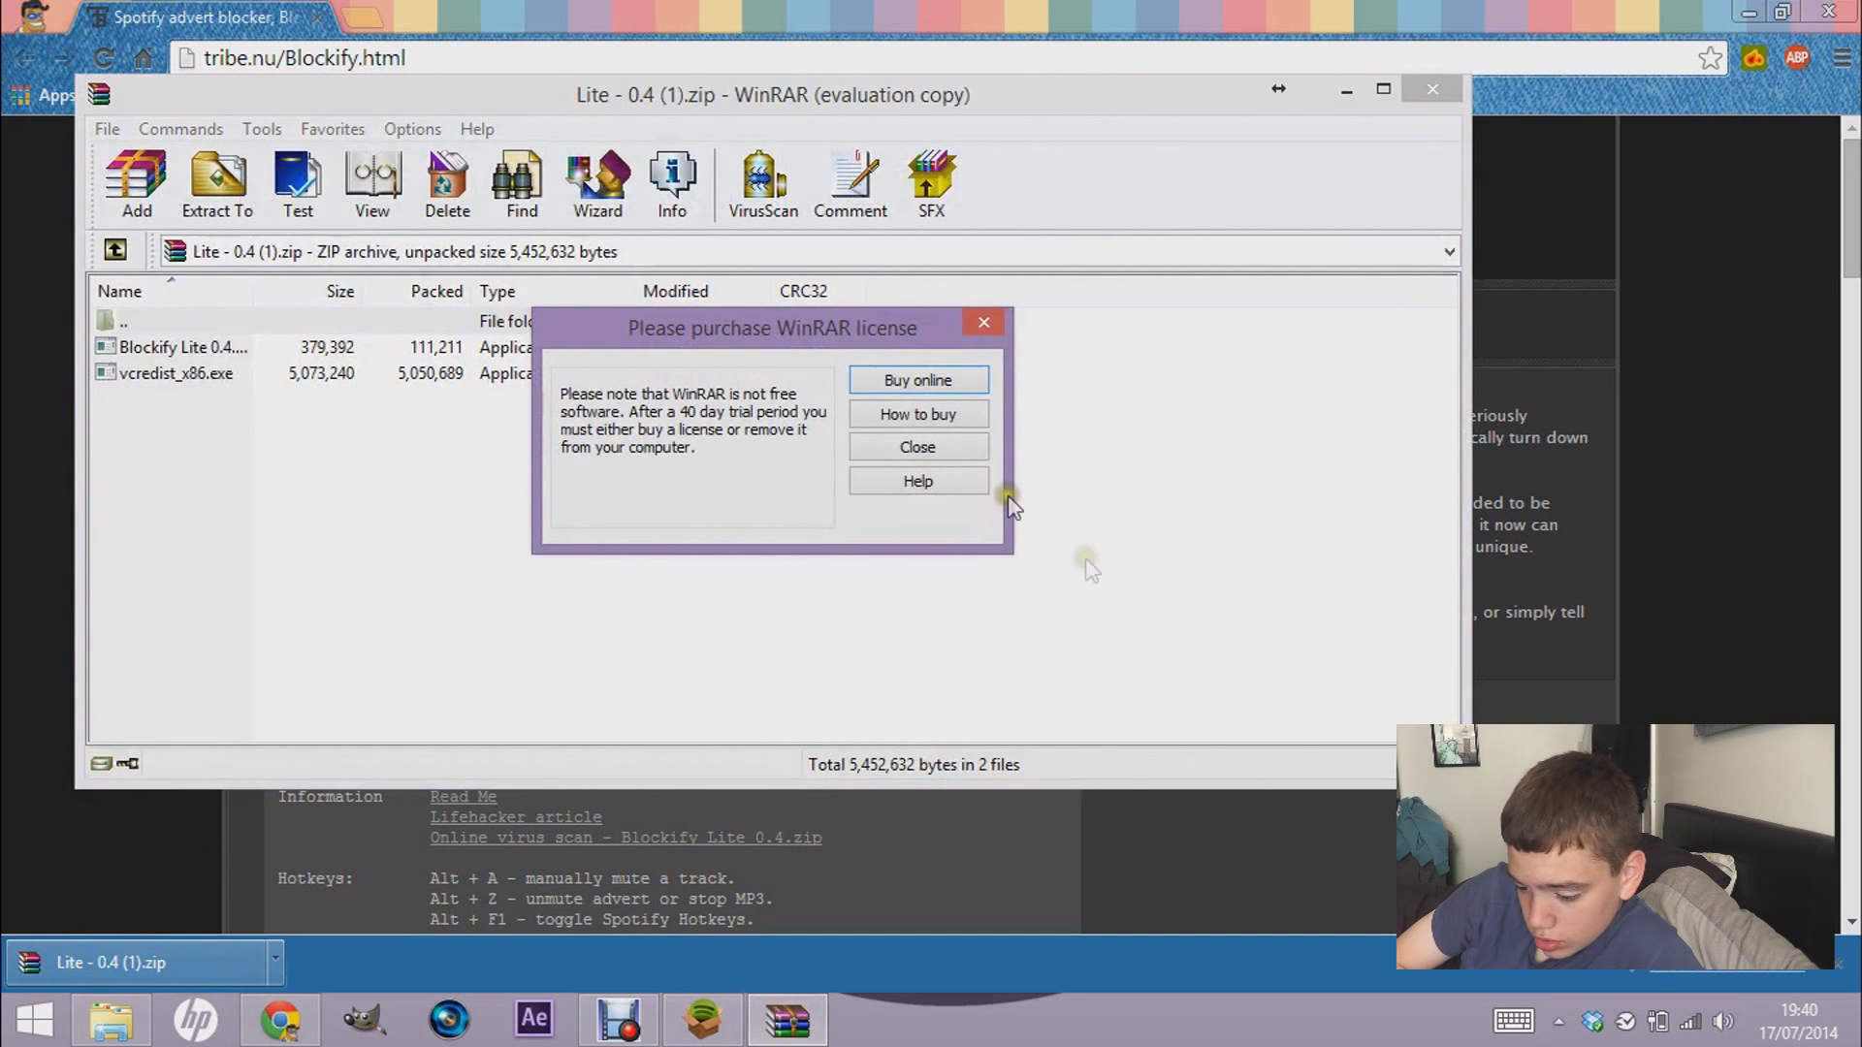
- Dismiss the licence reminder and set the Extract To destination to Desktop\Blockify
left_click(935, 449)
left_click(243, 211)
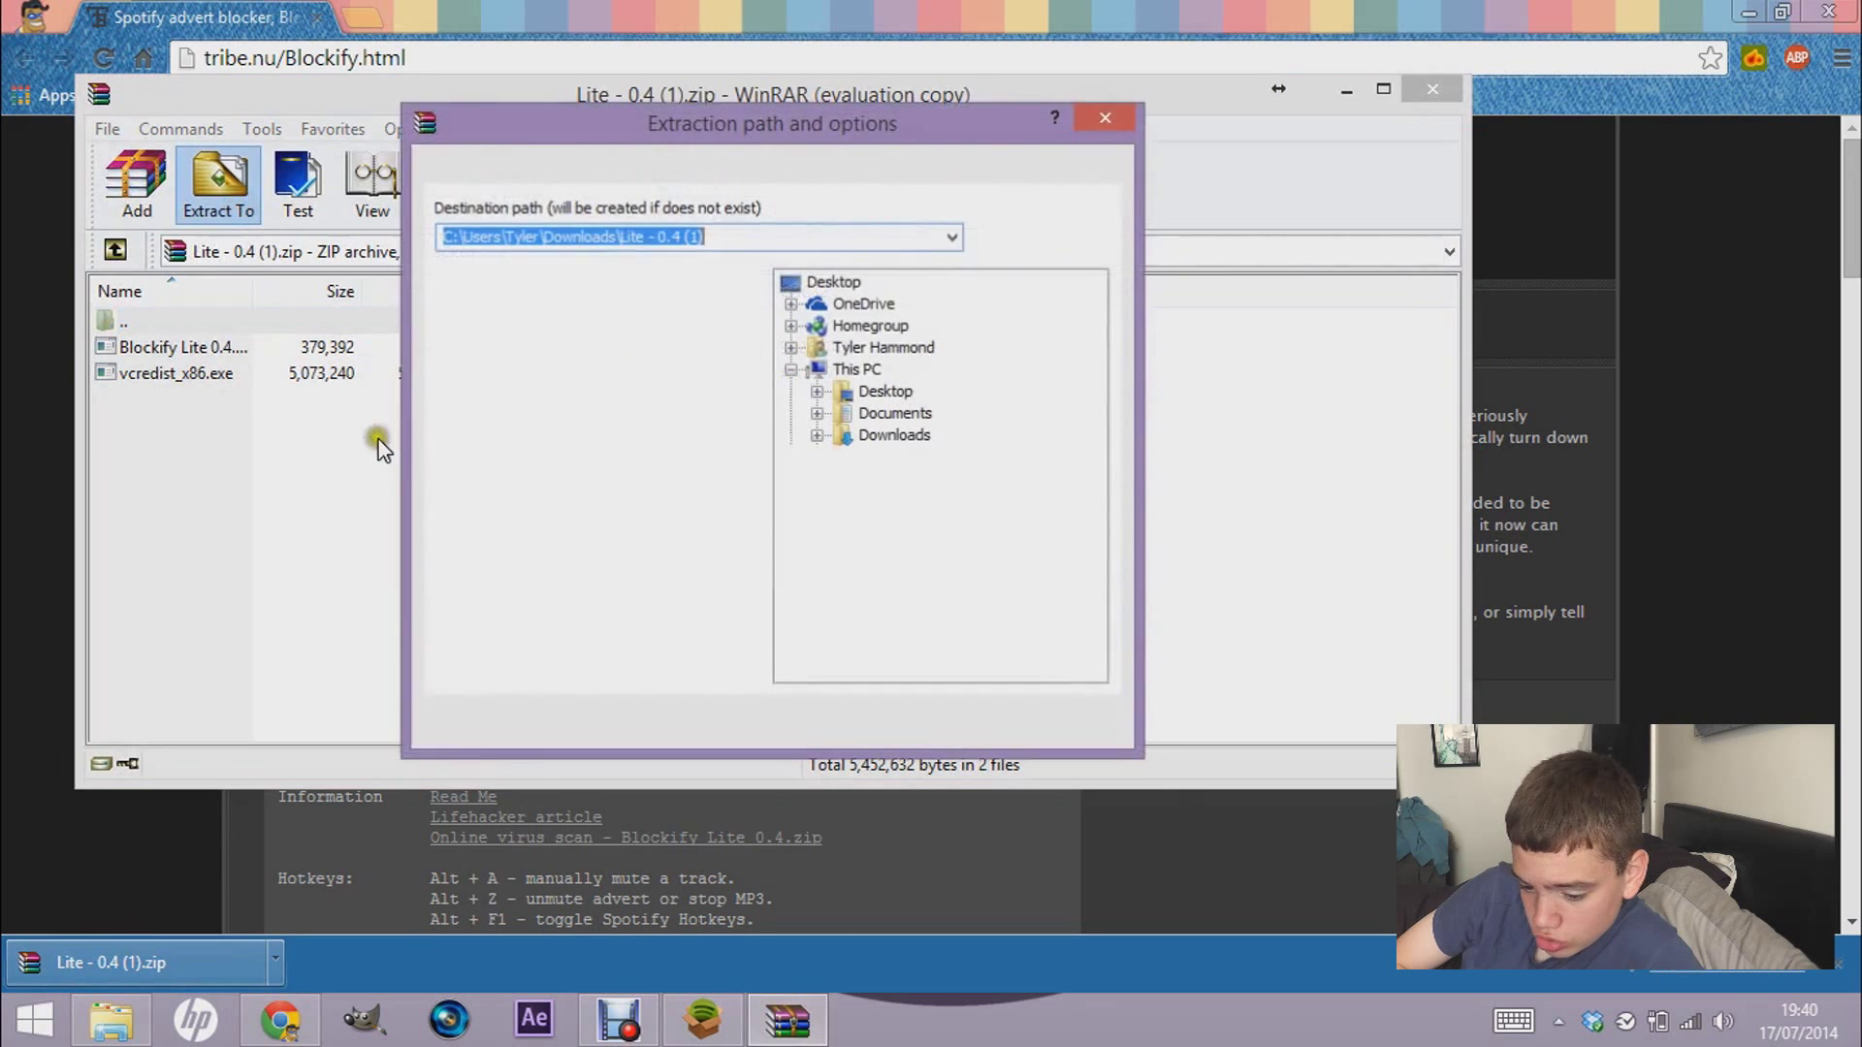
left_click(826, 283)
left_click(736, 234)
left_click(736, 233)
type("\\Users\\Tyler\\Desktop\\")
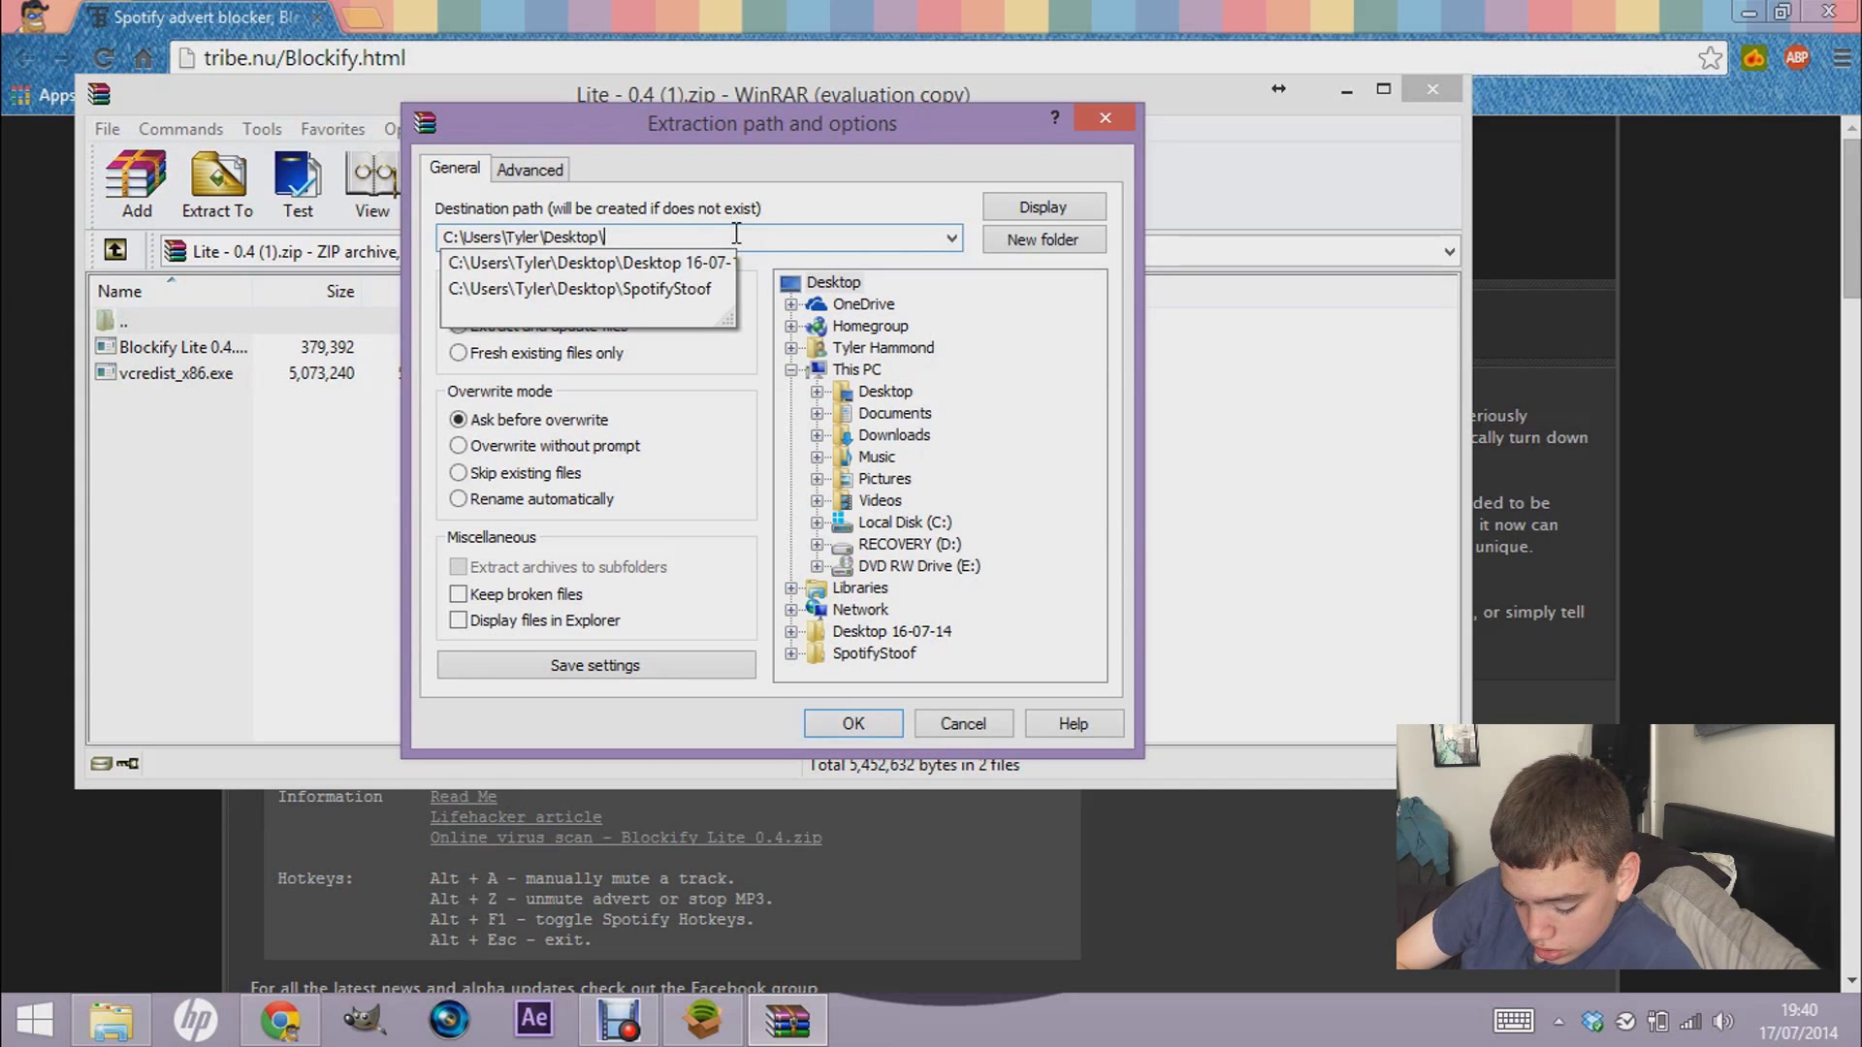
type("Blockify")
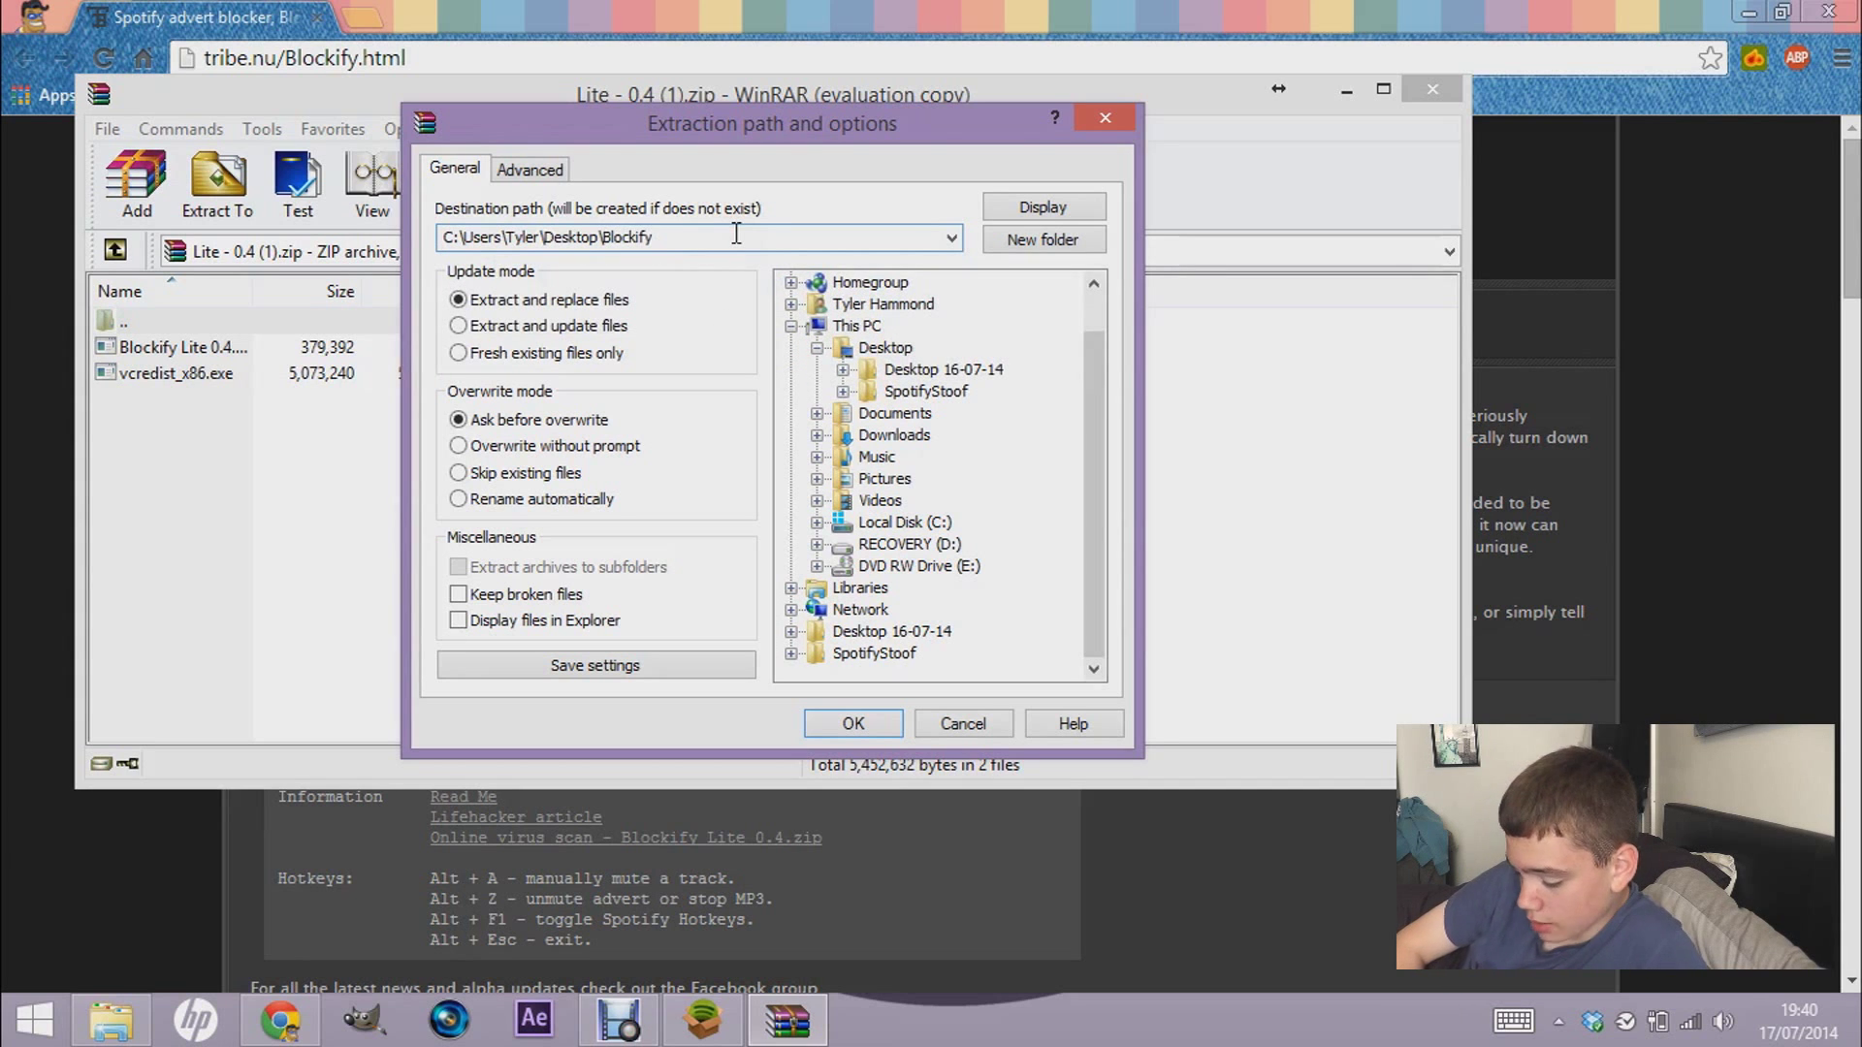
- Extract Blockify into the Desktop folder, close WinRAR, open that folder, and check the Spotify Installer
key("Return")
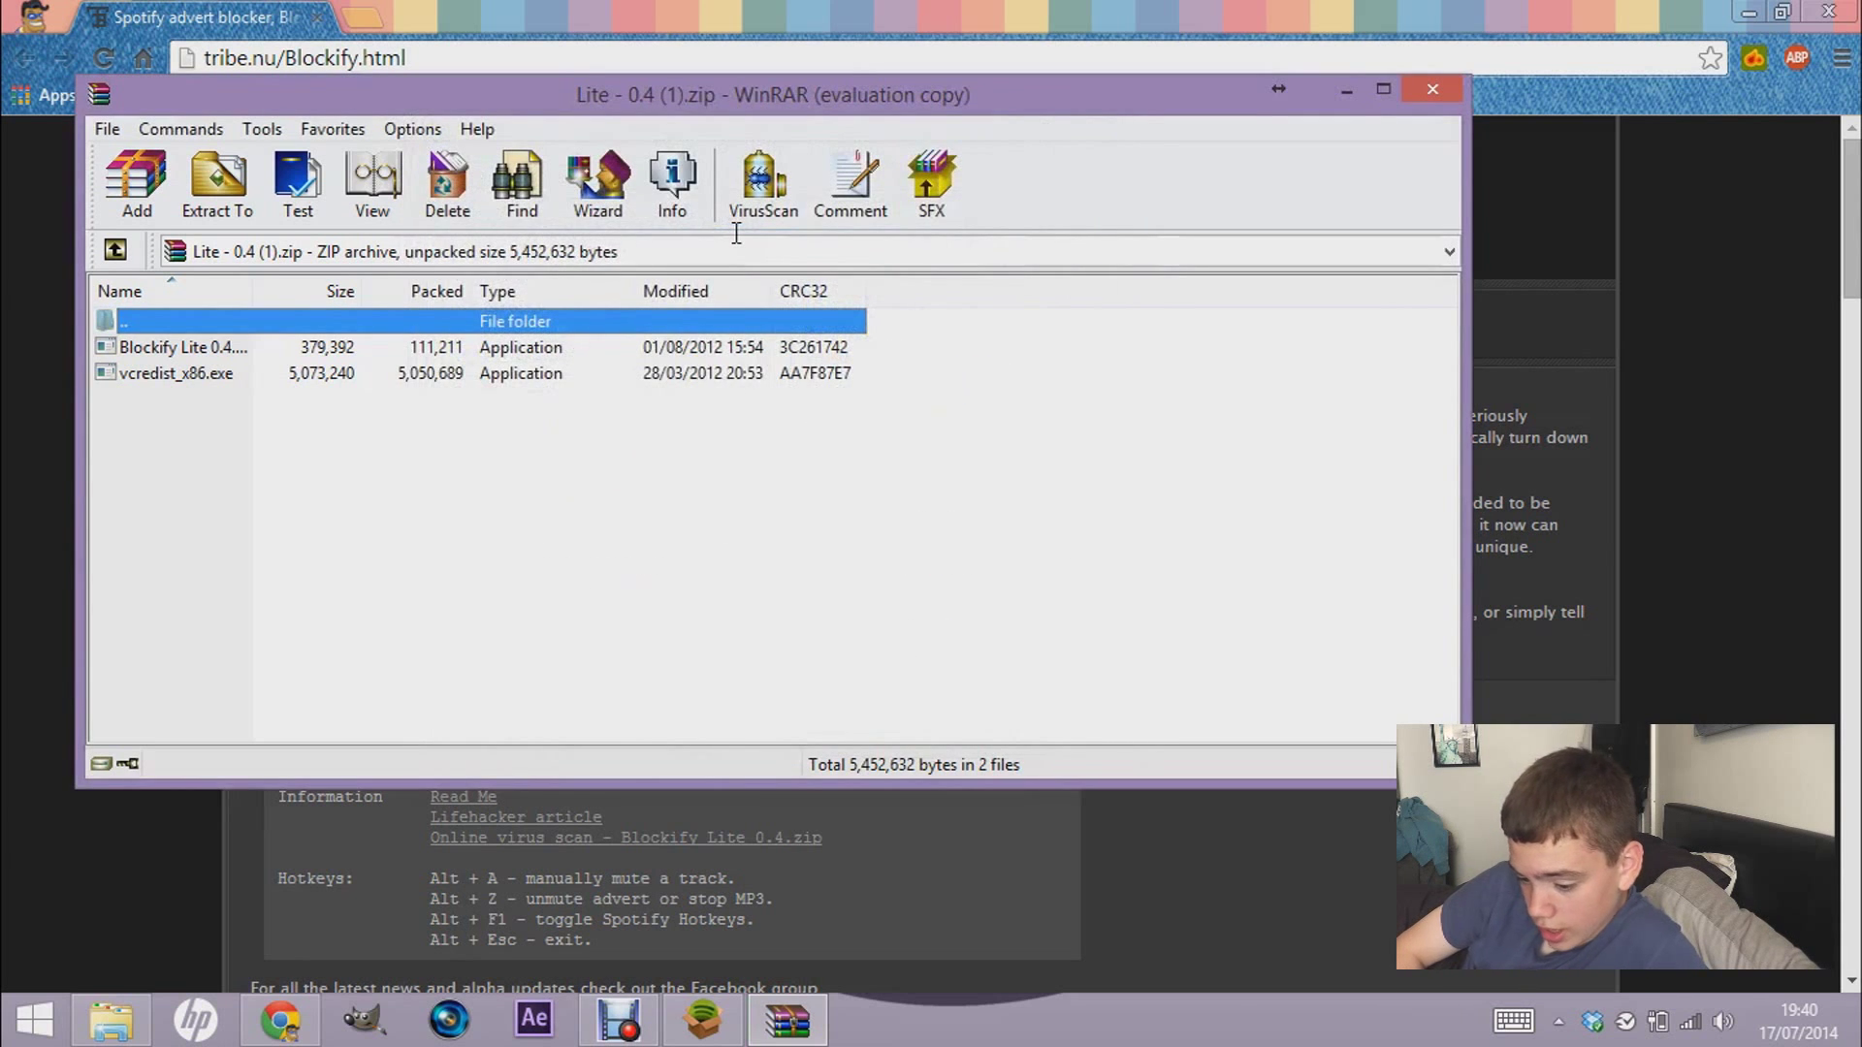
left_click(1439, 86)
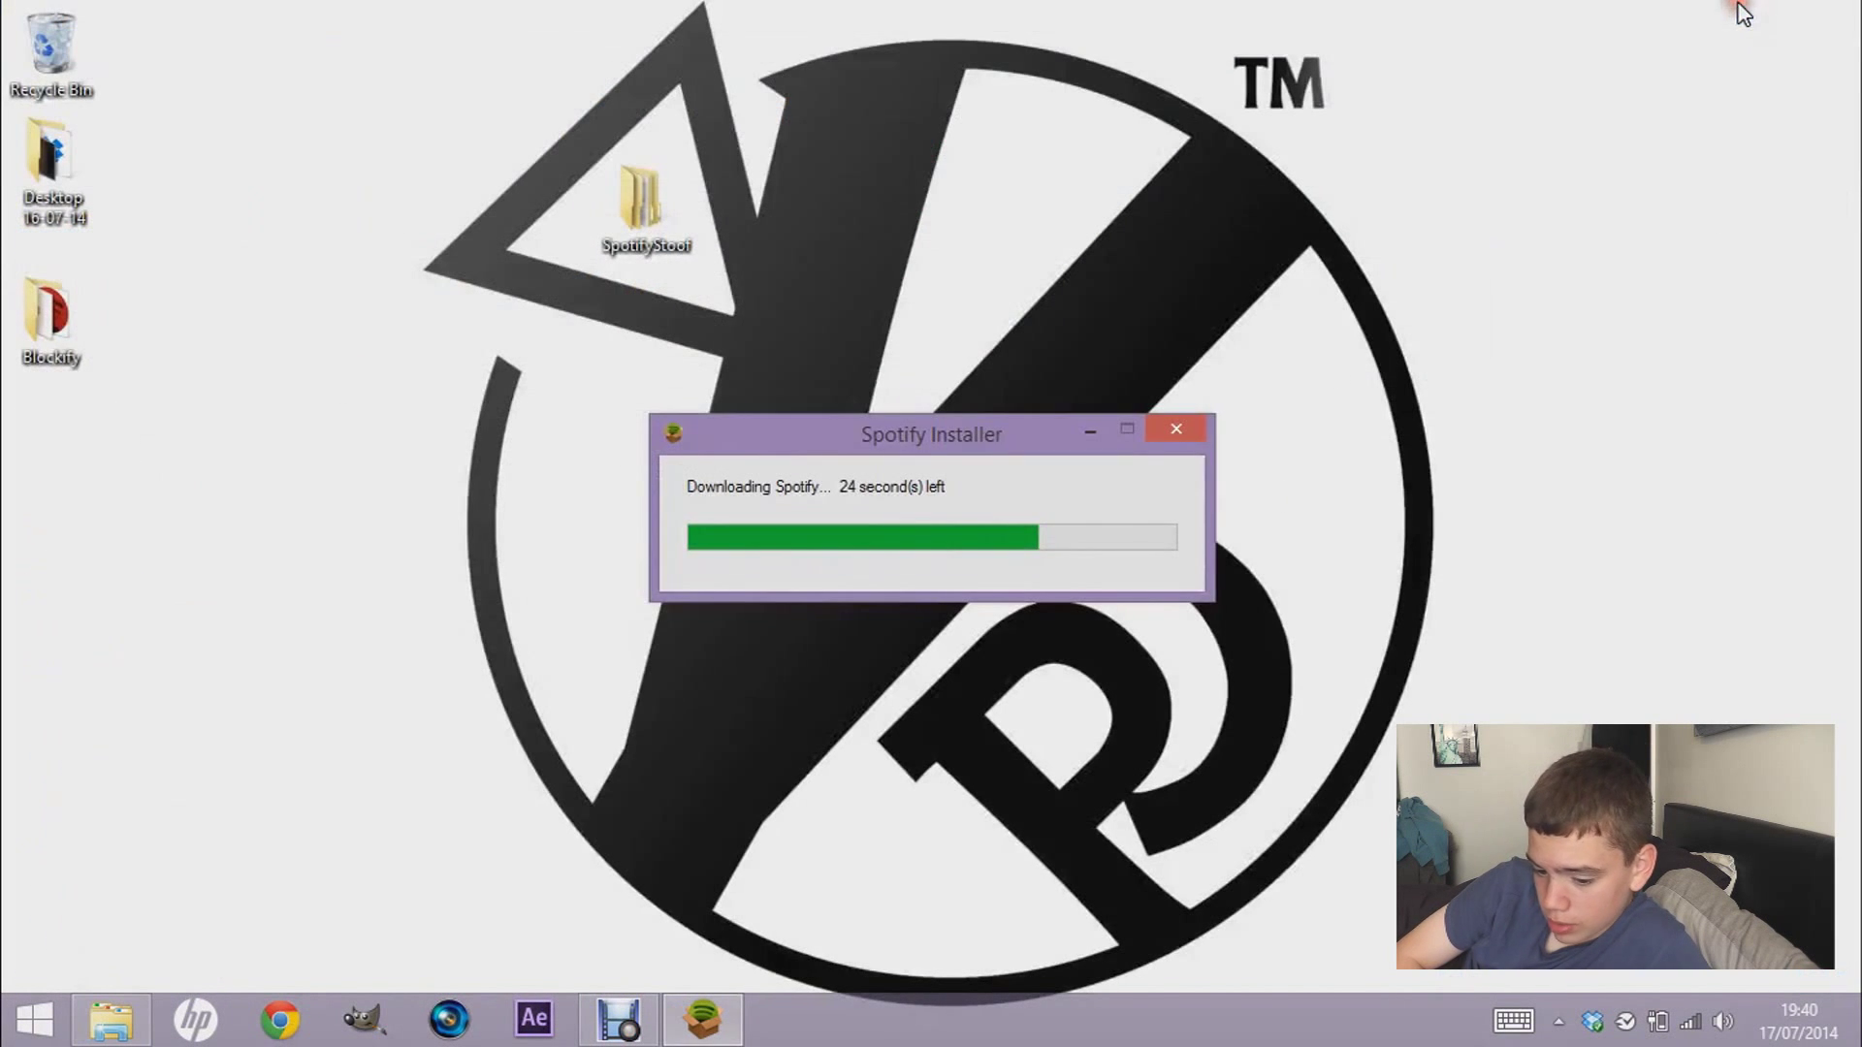
left_click(324, 553)
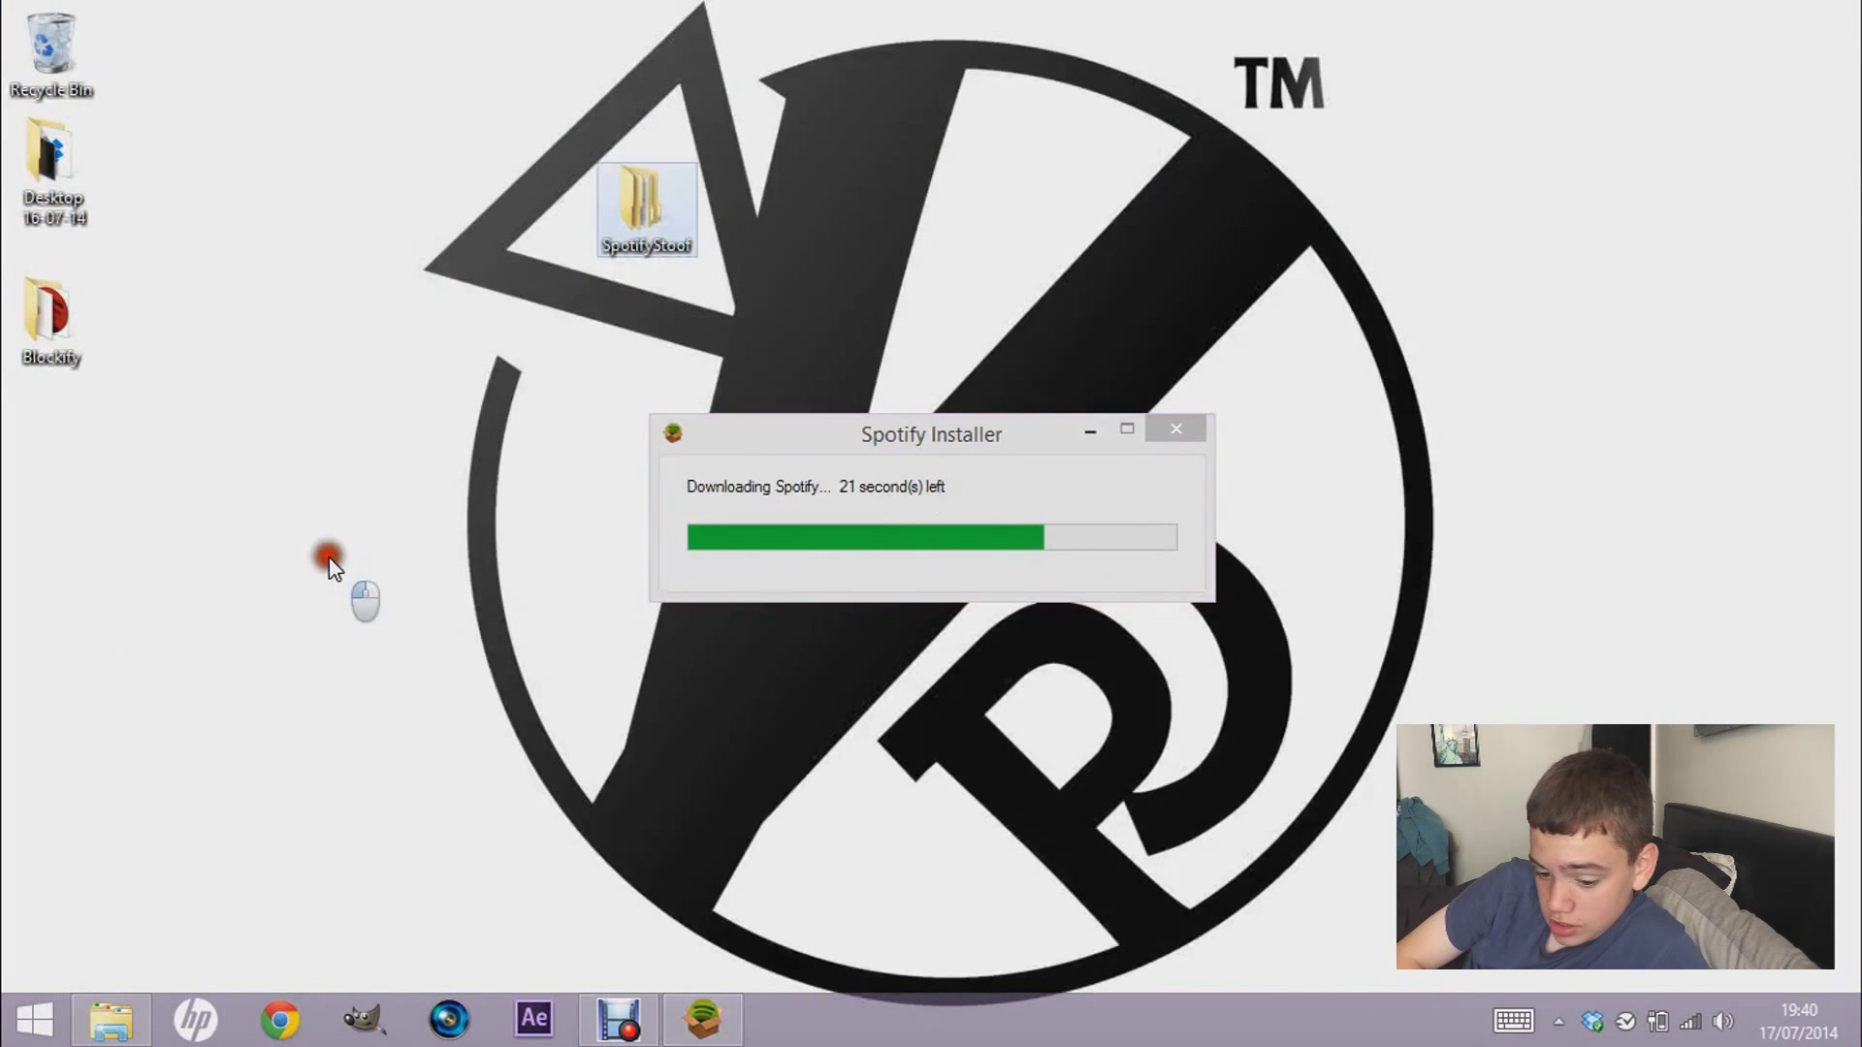
double_click(46, 329)
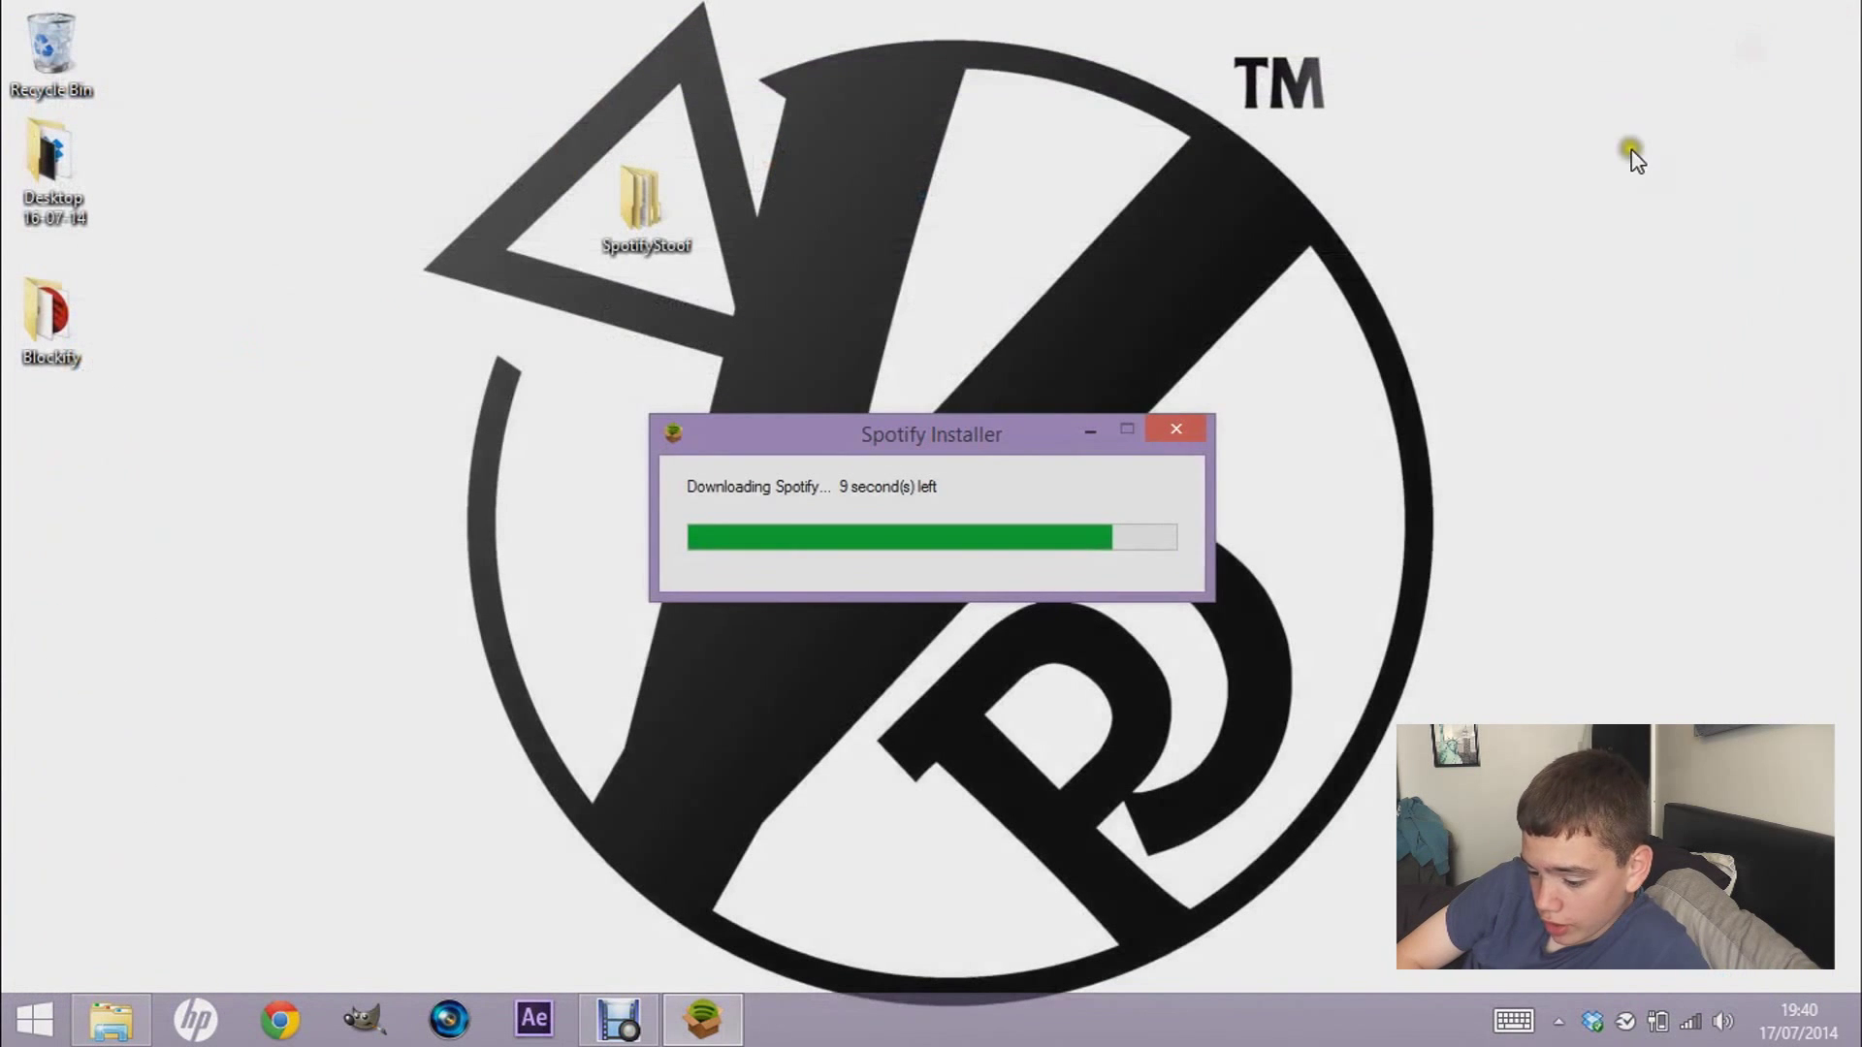
left_click(867, 546)
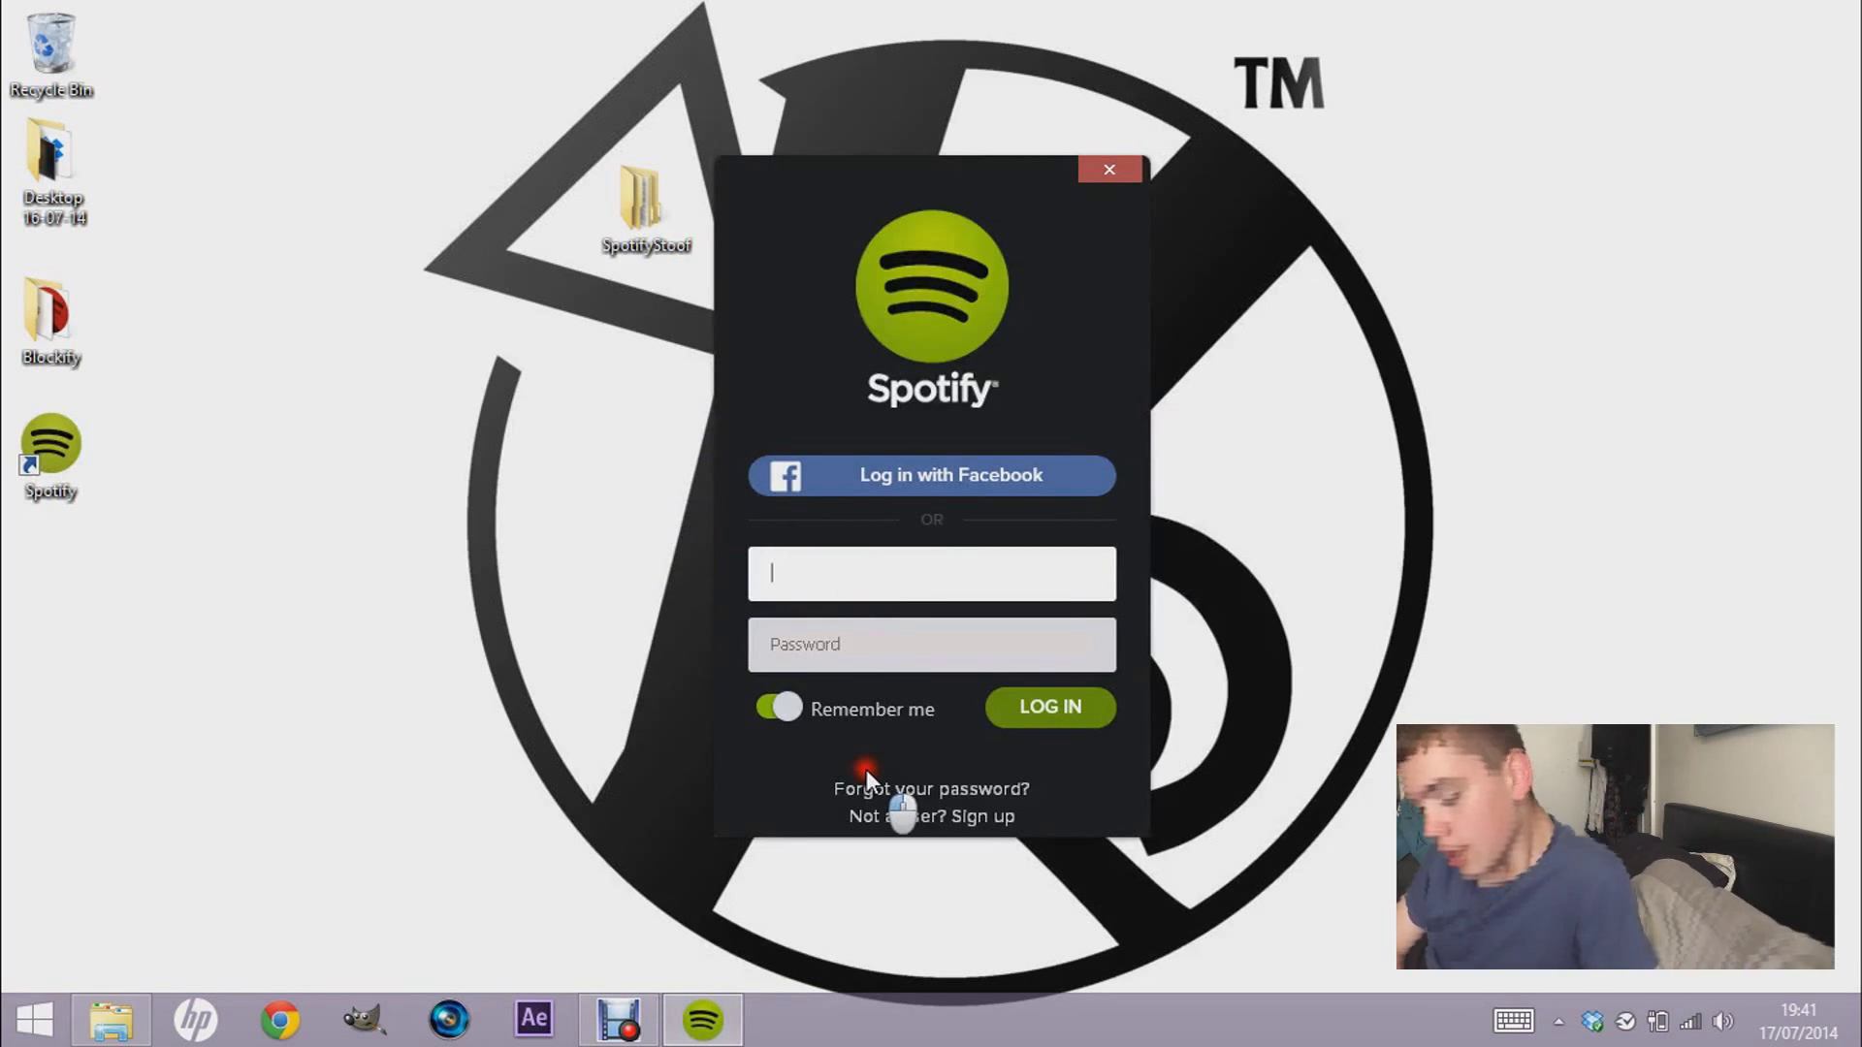
- Enter the account username and password in the Spotify app login, retyping the mistyped password
mouse_move(919, 172)
left_mouse_down()
mouse_move(1270, 101)
mouse_move(946, 120)
mouse_move(939, 155)
left_mouse_up()
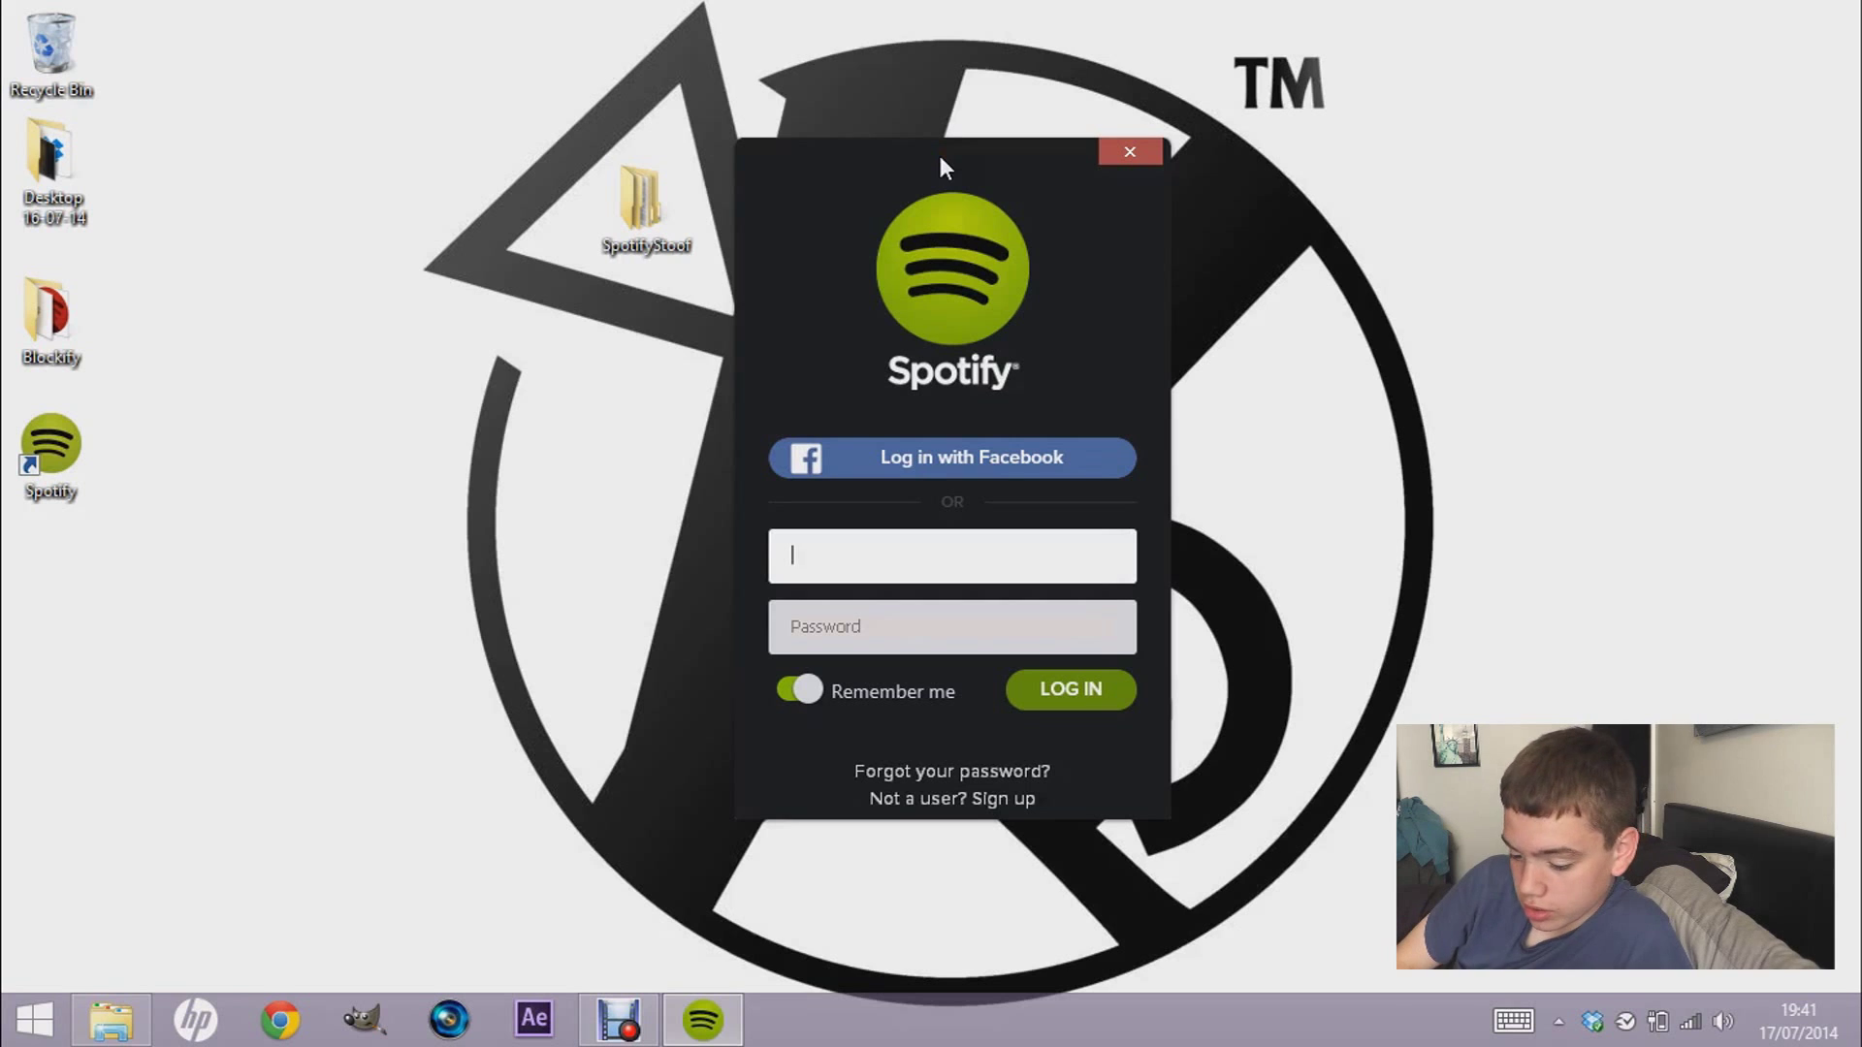
key("BackSpace")
type("erh311")
key("Tab")
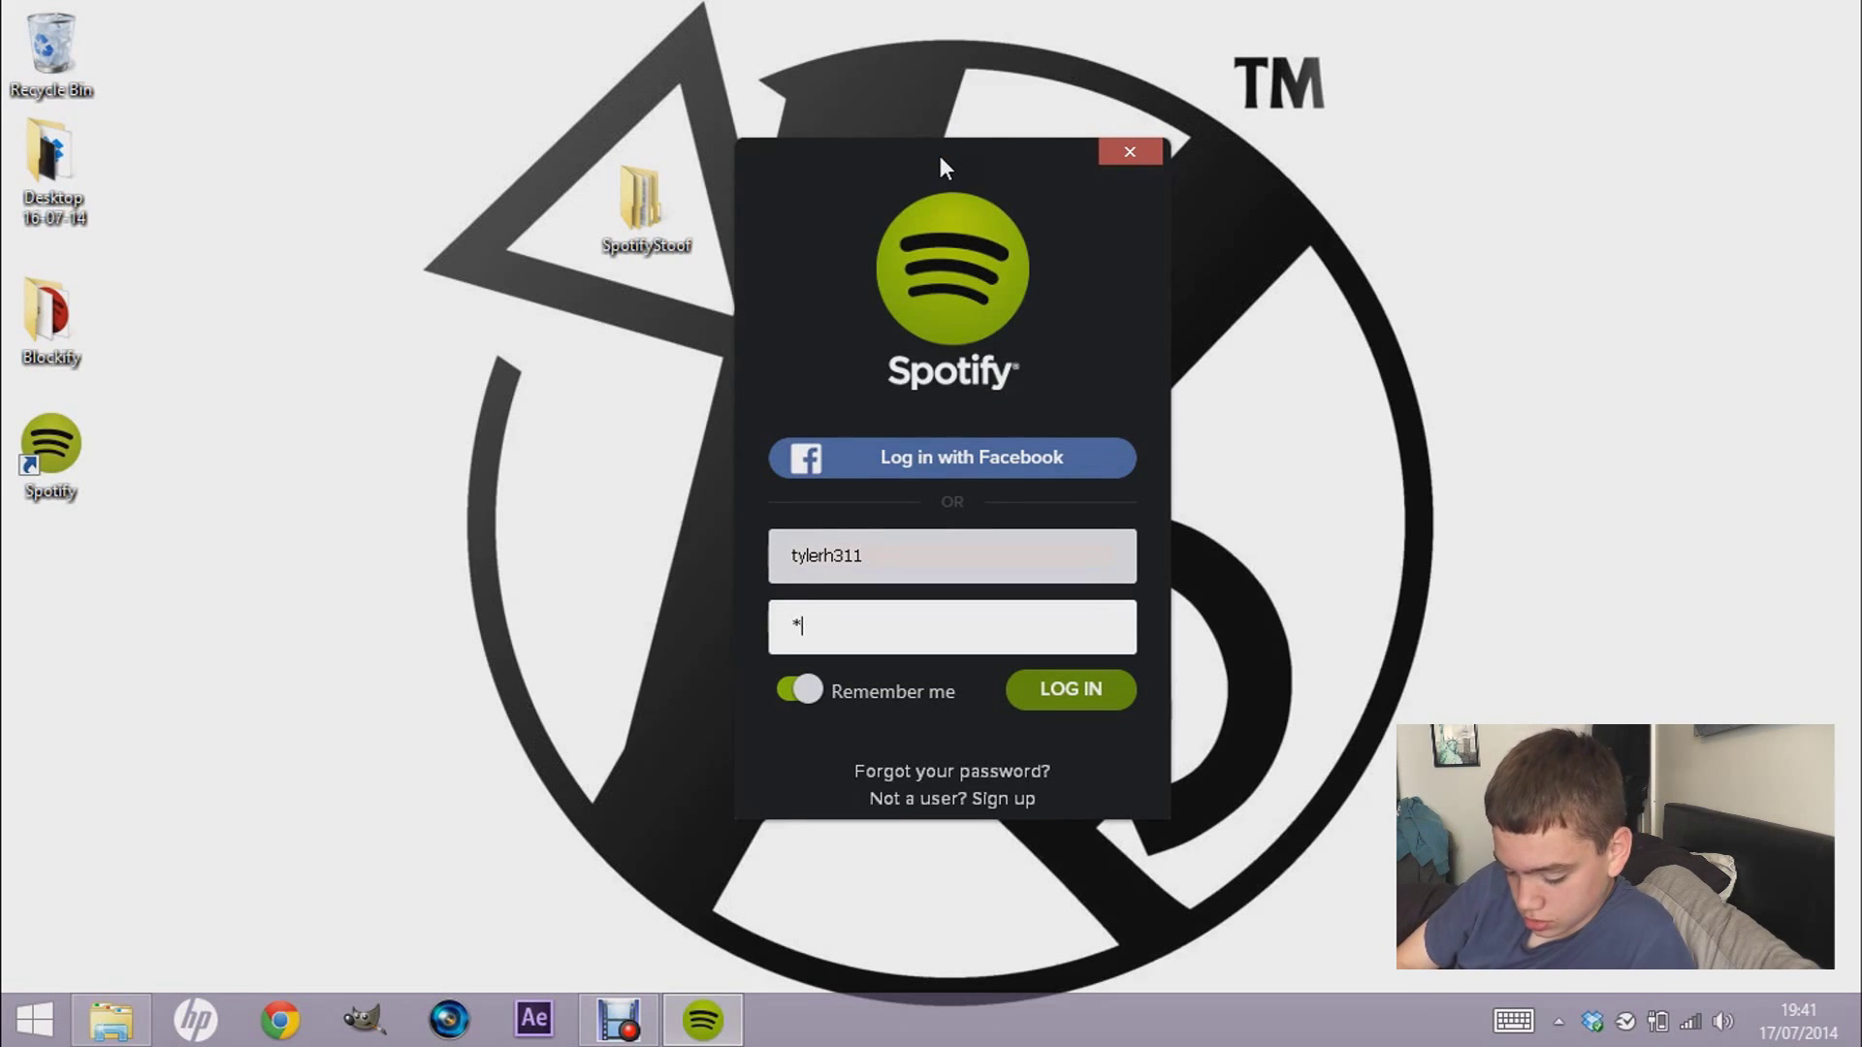
type("***********")
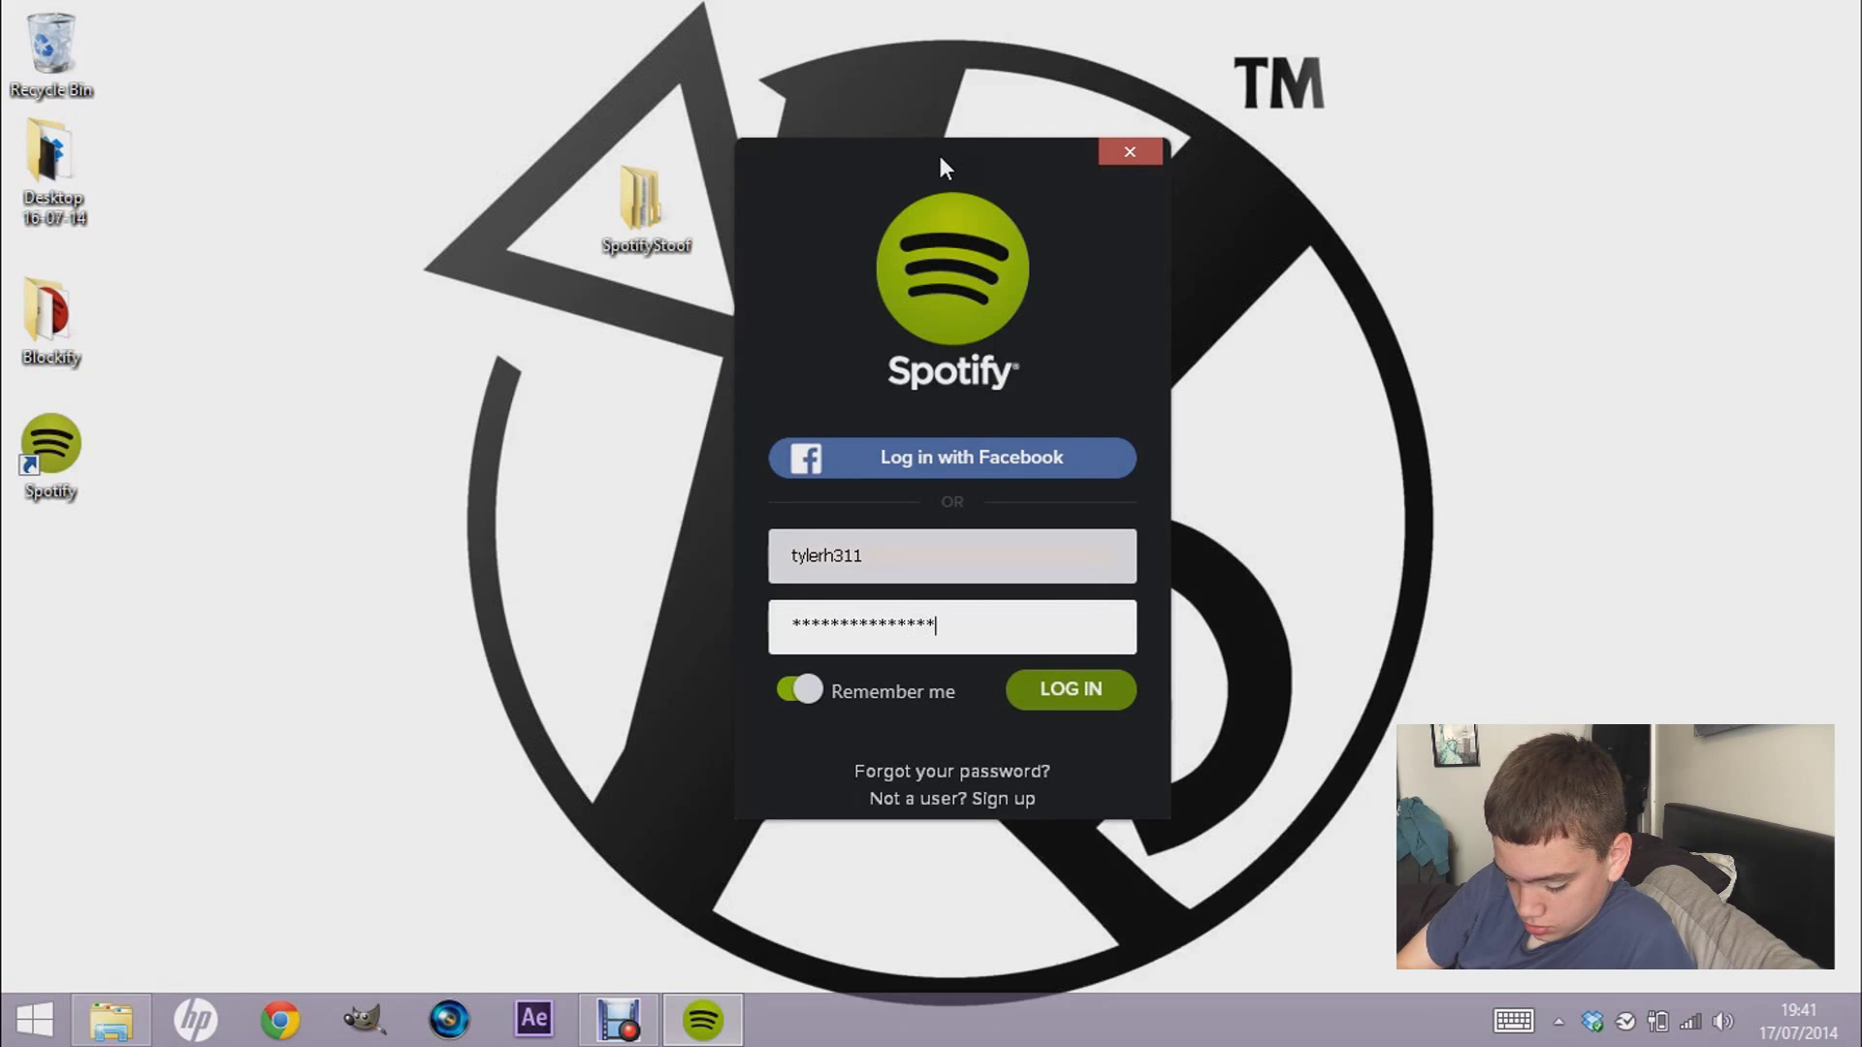
key("BackSpace")
key("BackSpace")
key("BackSpace")
key("BackSpace")
key("BackSpace")
key("BackSpace")
key("BackSpace")
key("BackSpace")
key("BackSpace")
key("BackSpace")
key("BackSpace")
key("BackSpace")
key("BackSpace")
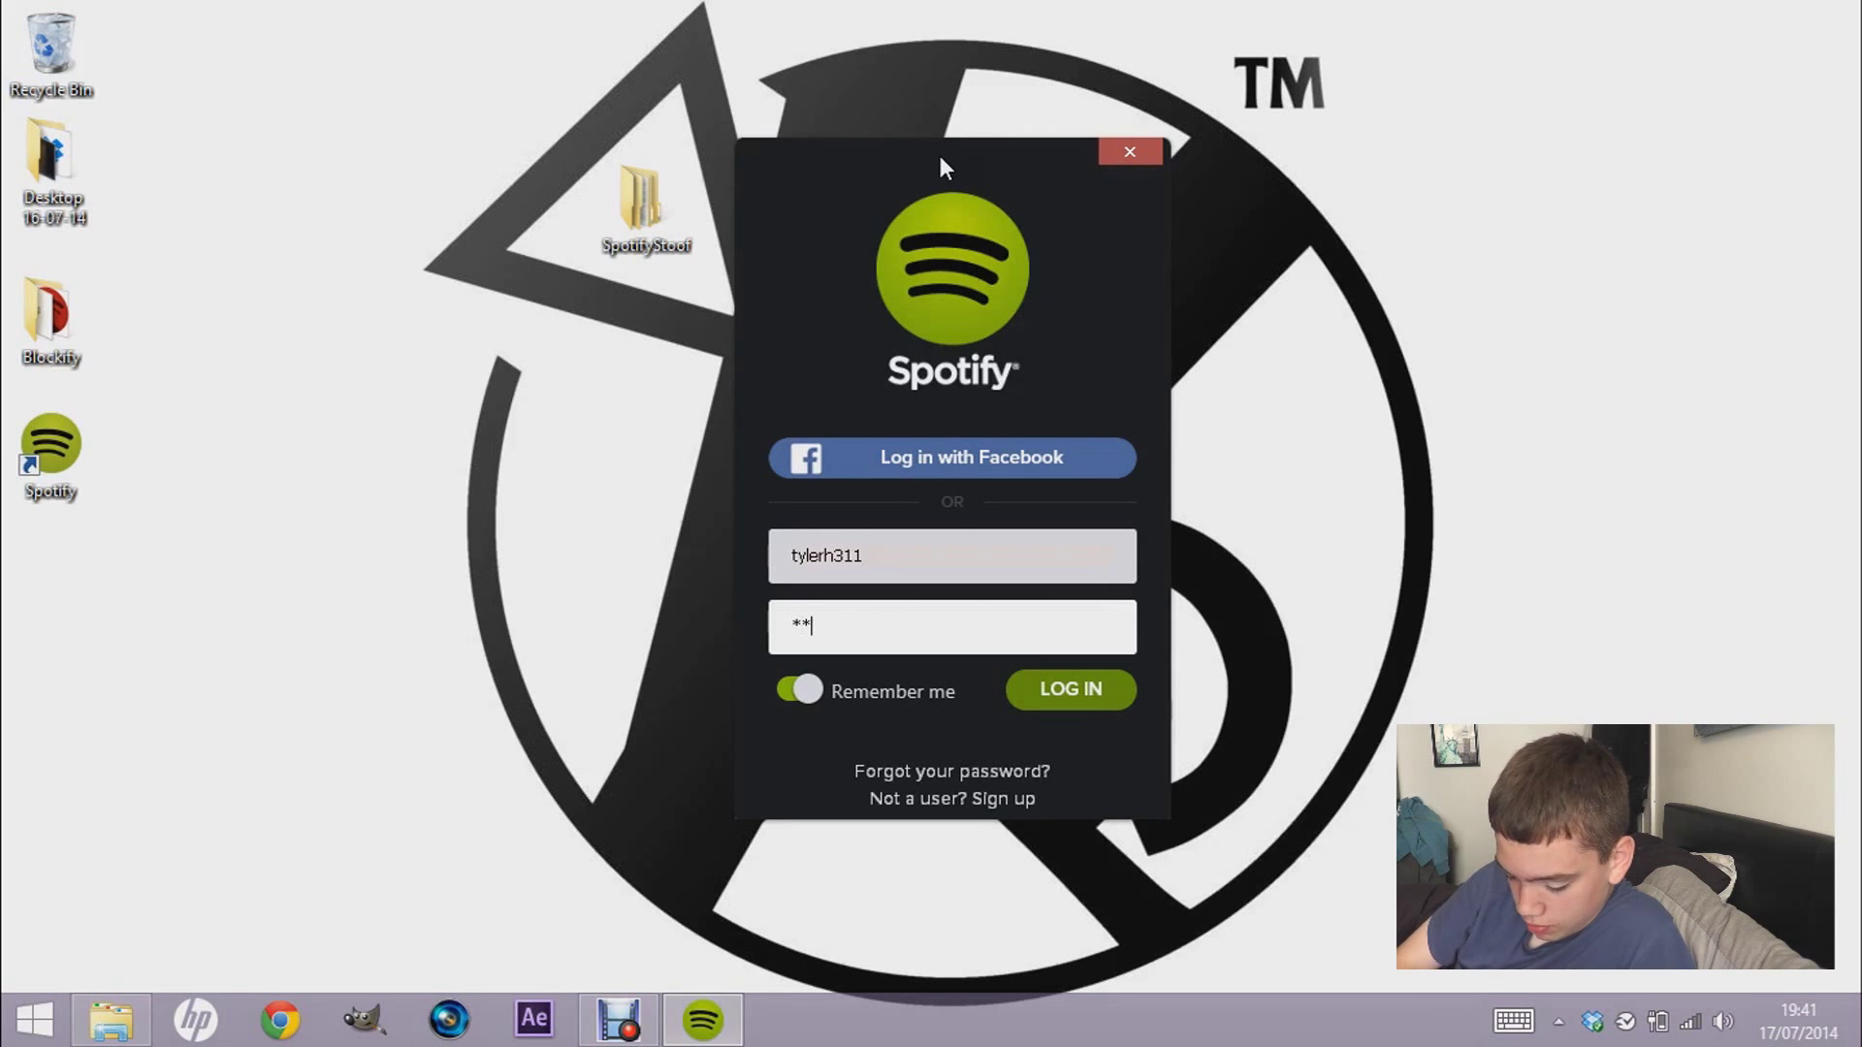
type("***********")
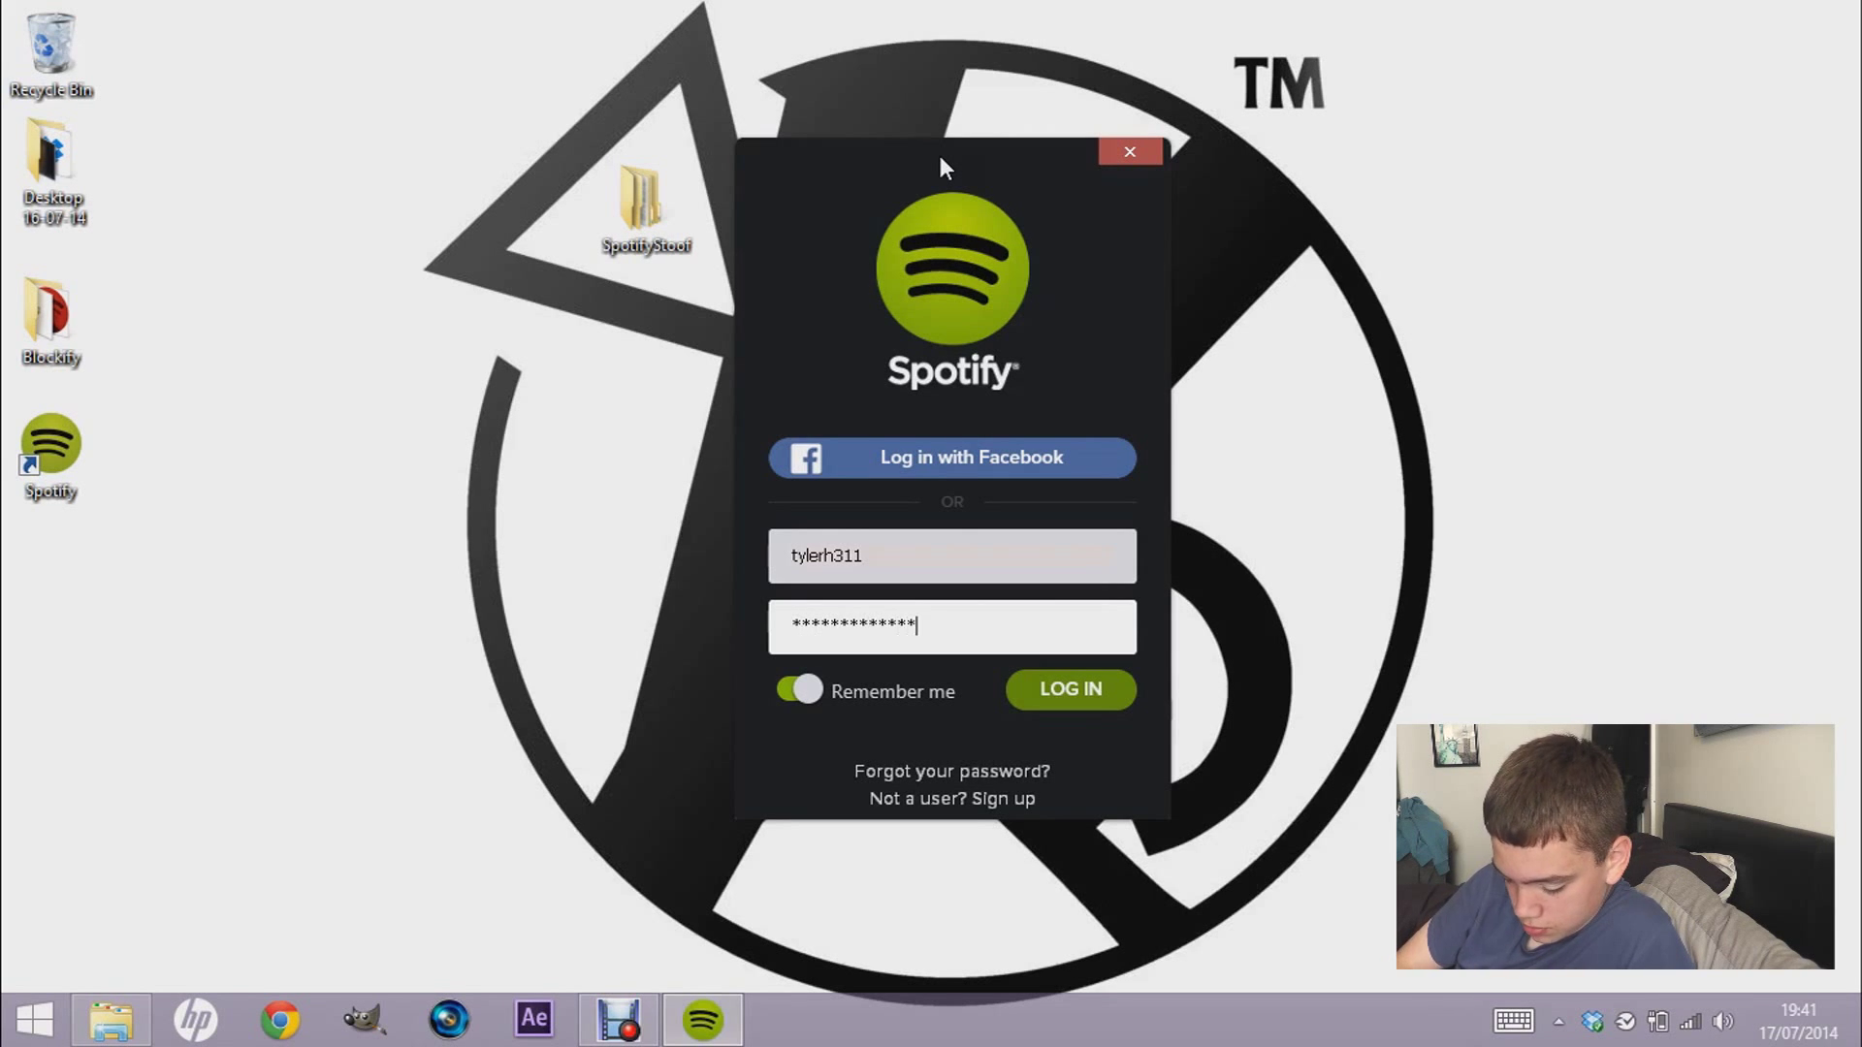
key("Return")
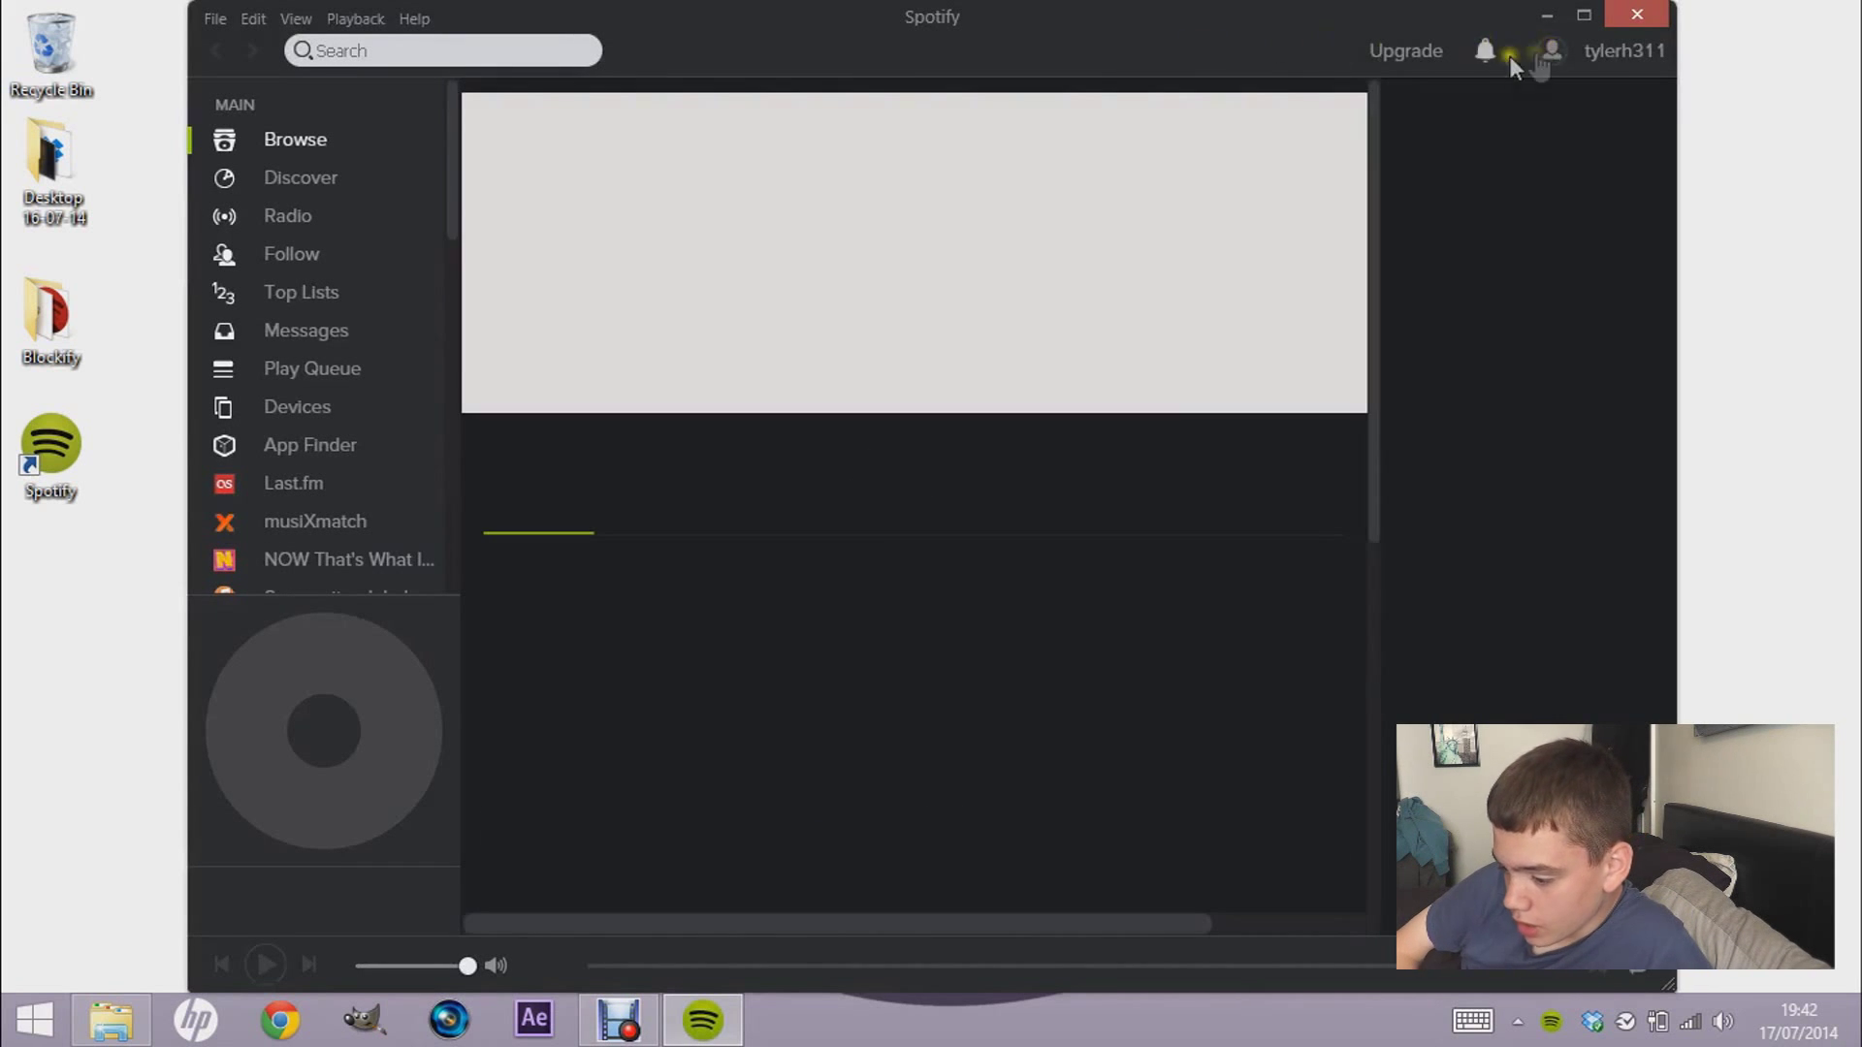
- Maximise Spotify and open Top Lists showing UK top tracks and albums
left_click(1578, 17)
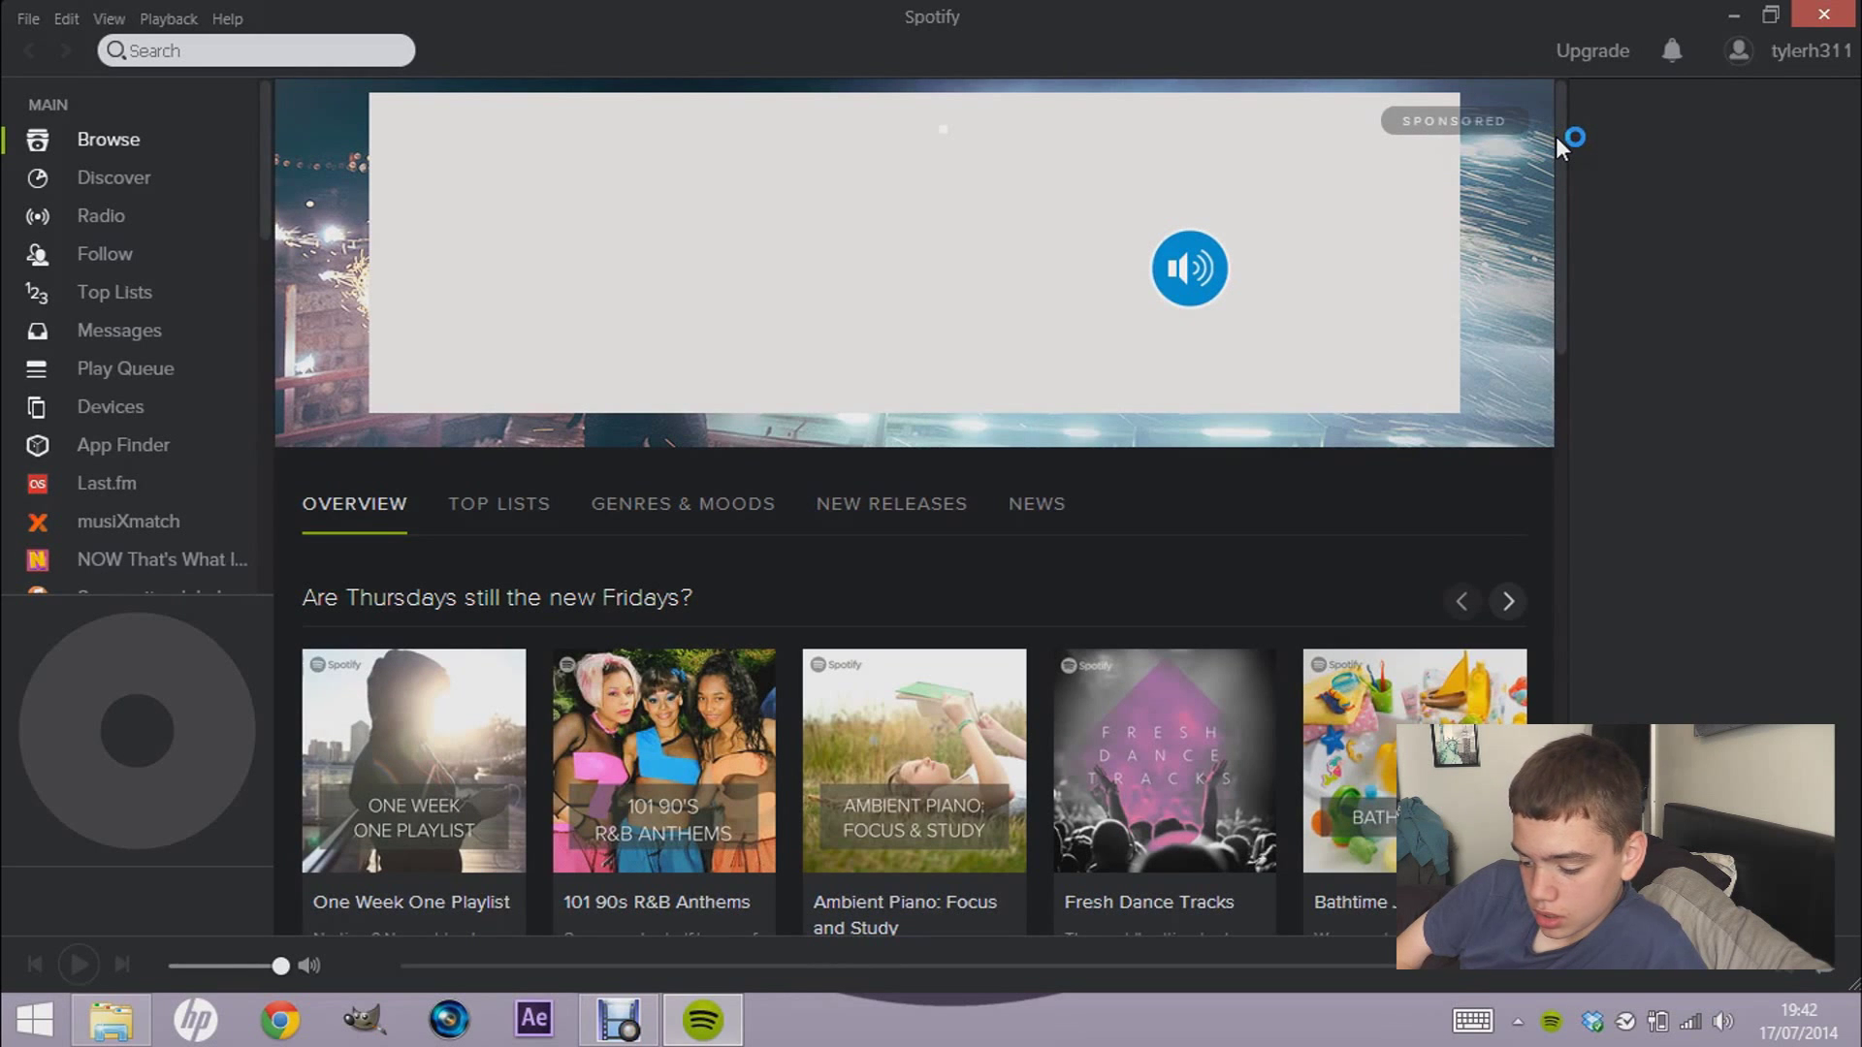
left_click(110, 294)
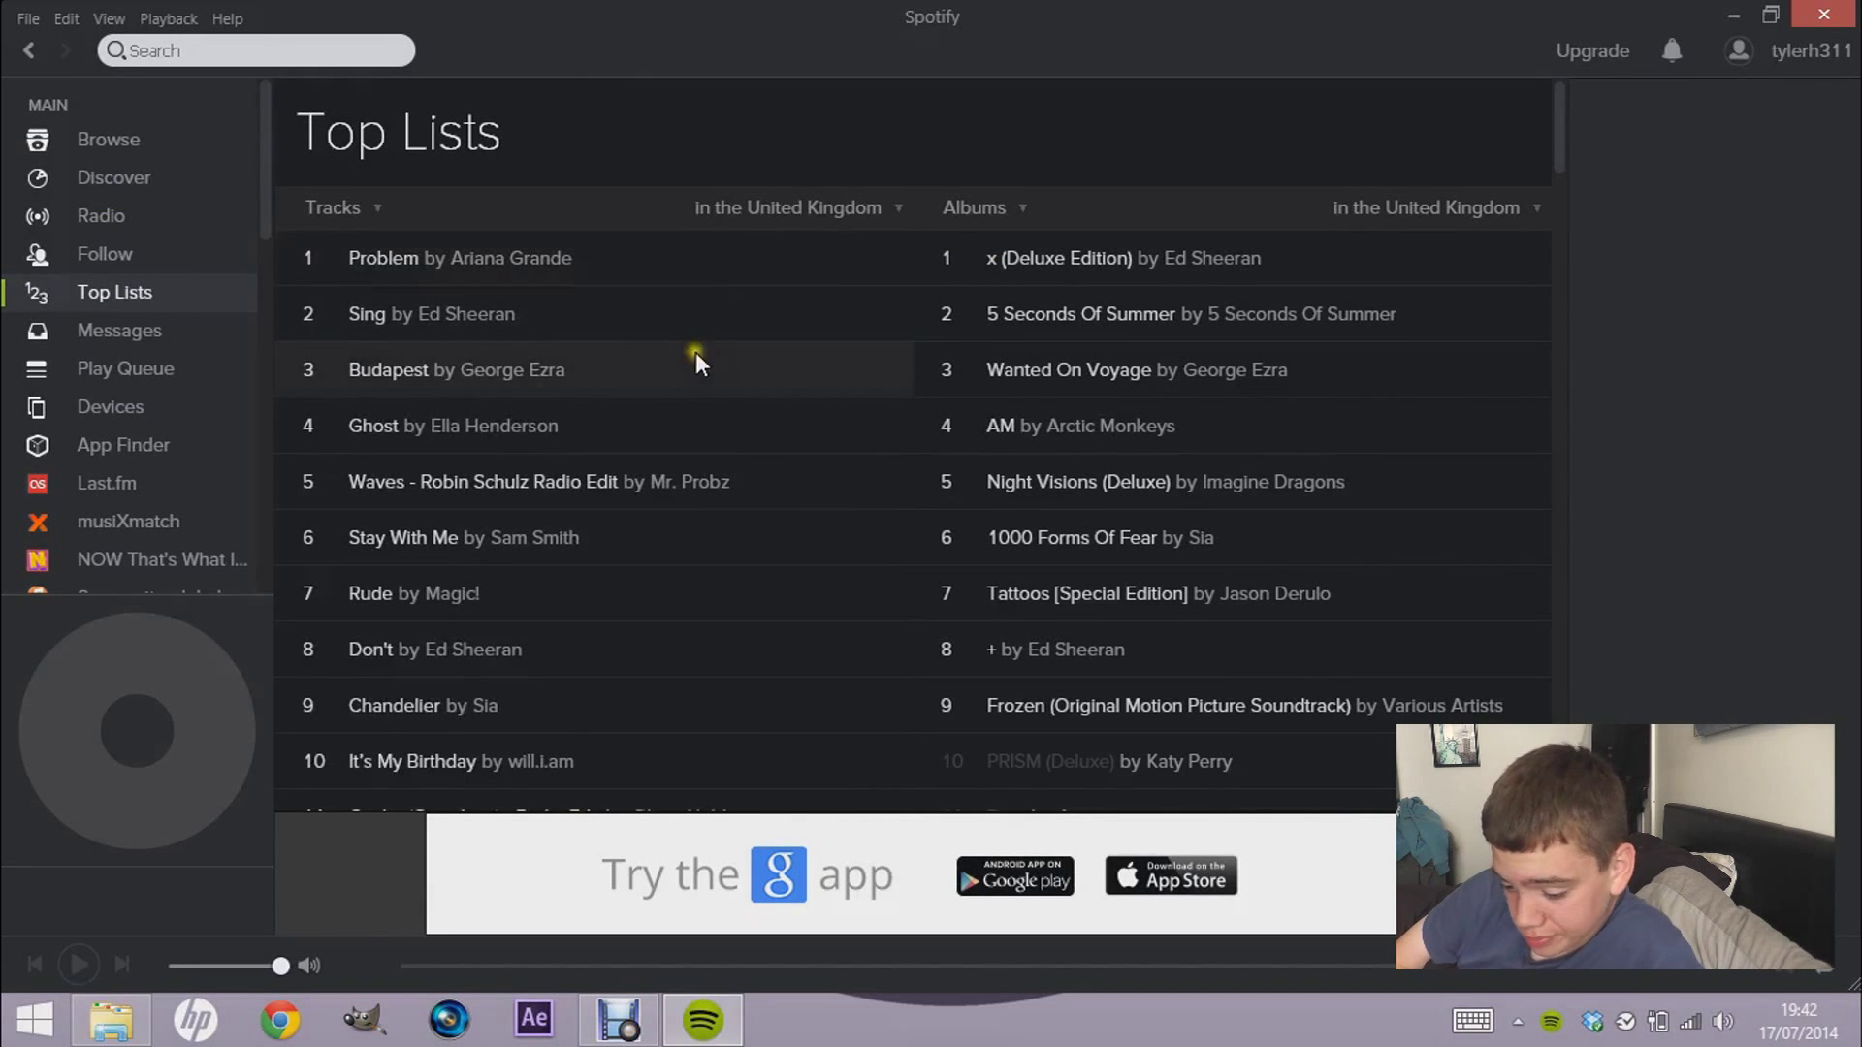
- Play Ghost by Ella Henderson from the UK top tracks and raise the volume to full
left_click(383, 320)
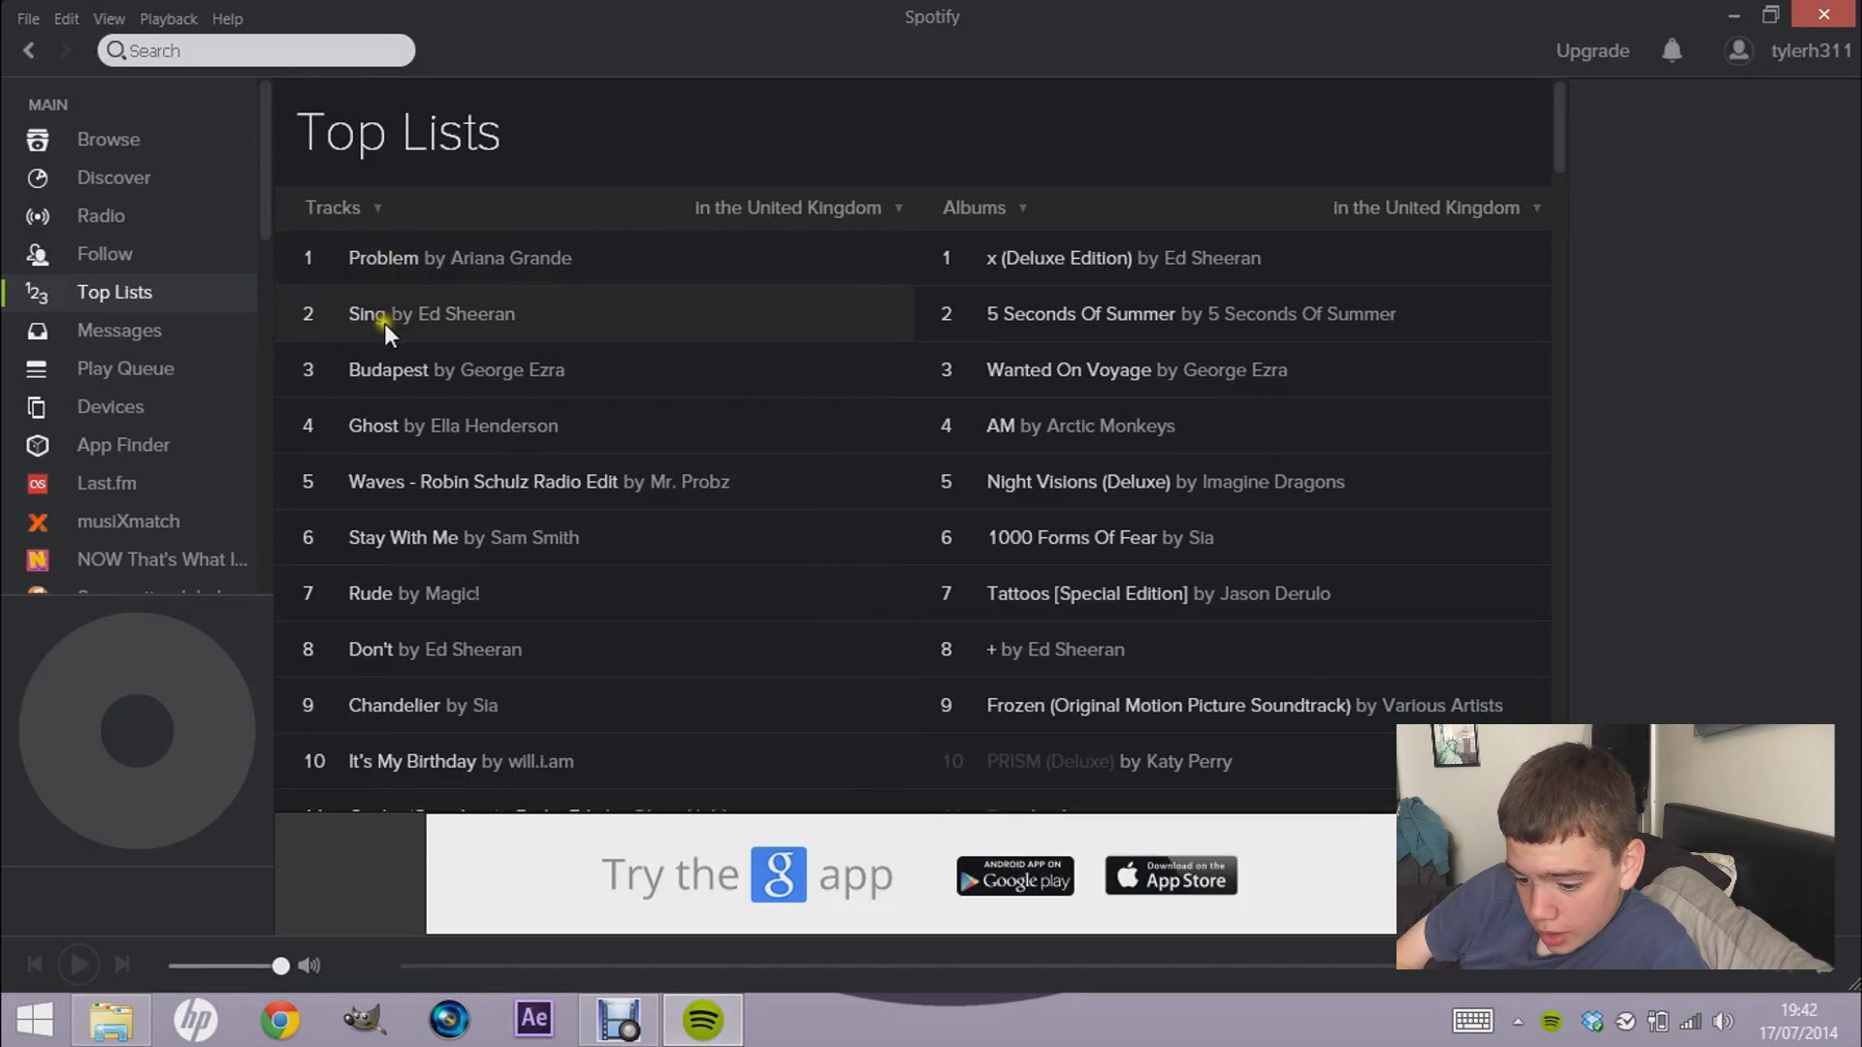
left_click(364, 432)
left_click(365, 432)
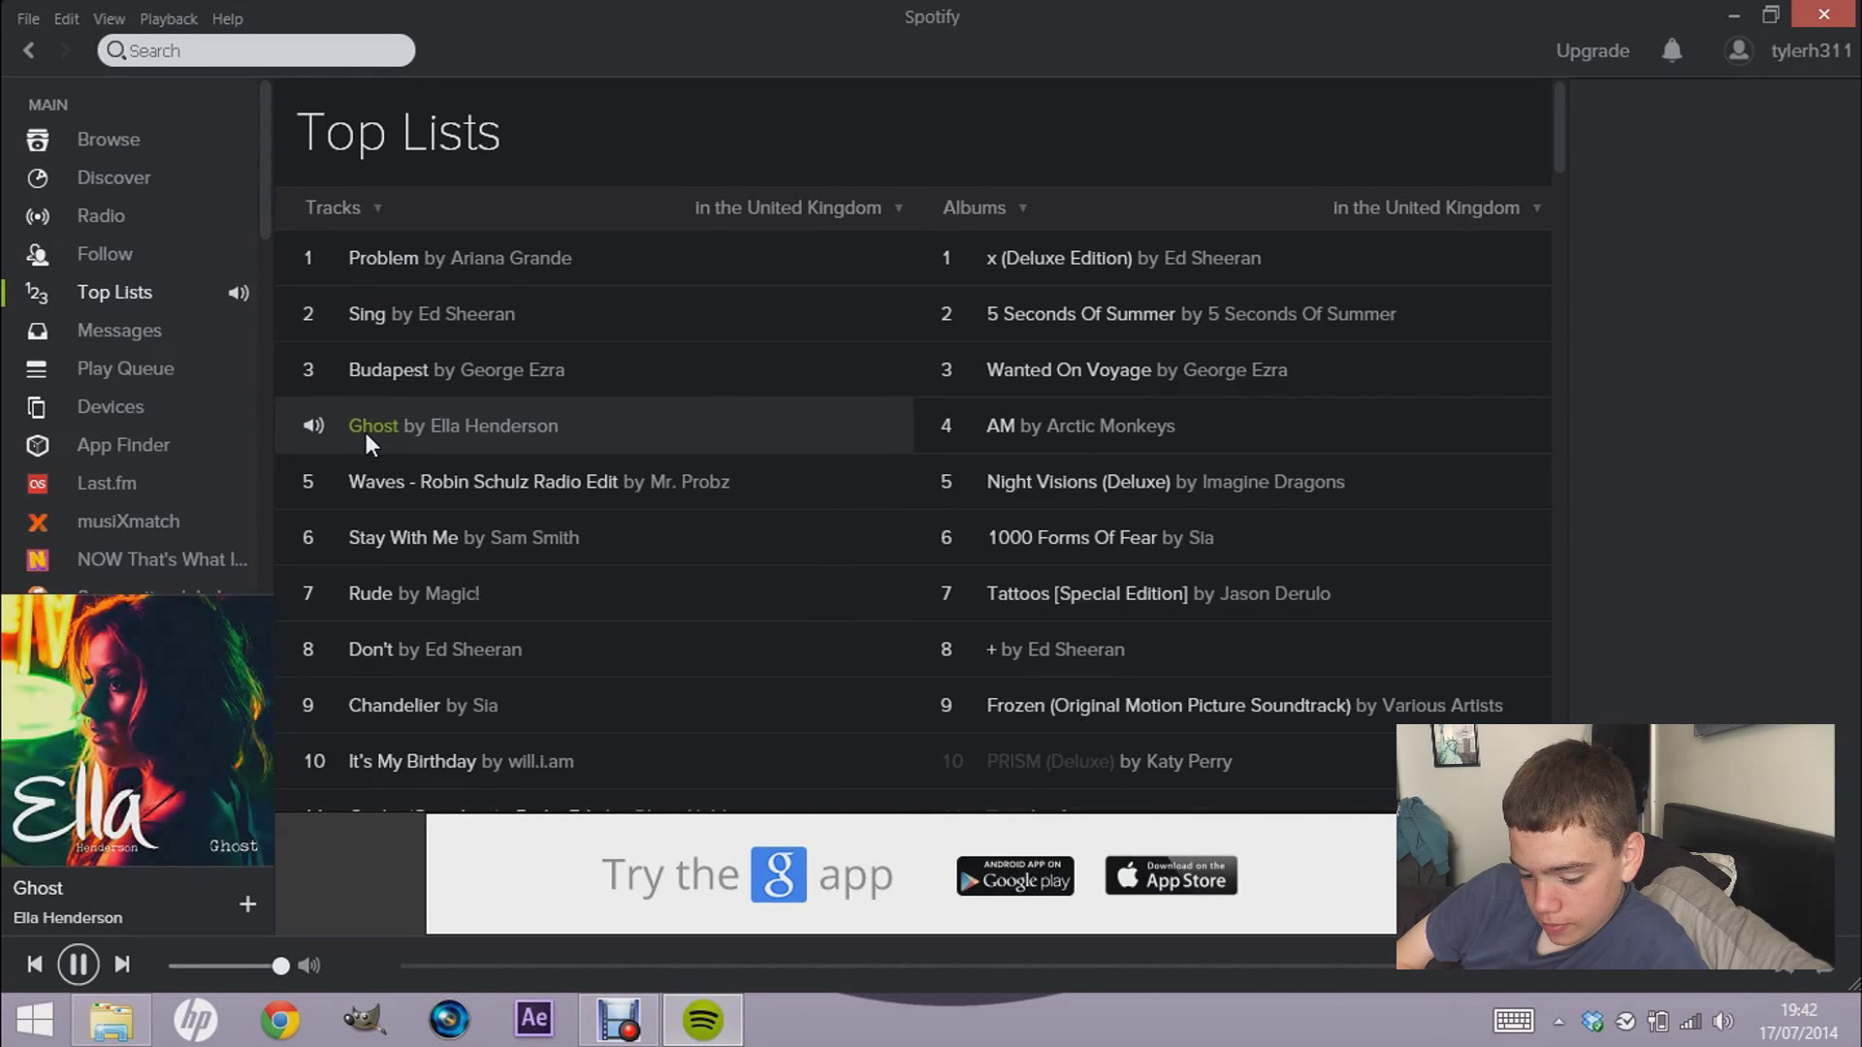
key("XF86AudioRaiseVolume")
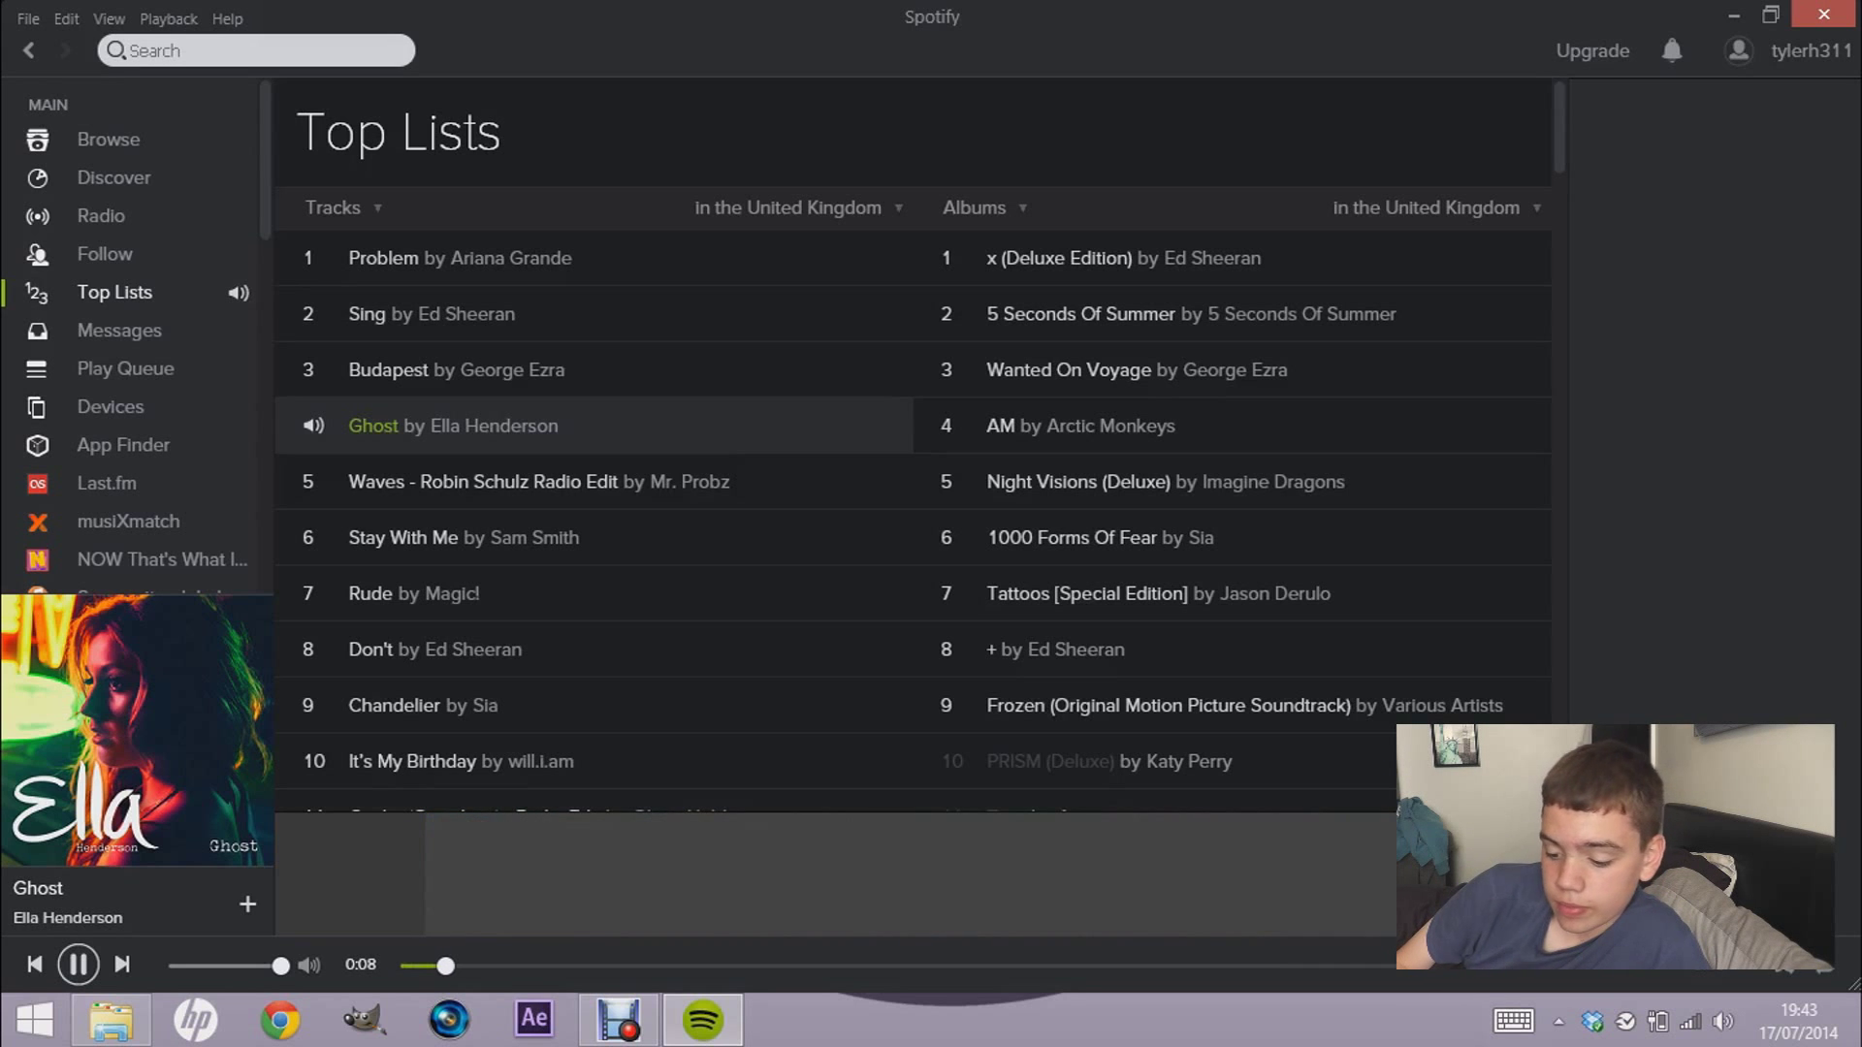
key("XF86AudioRaiseVolume")
key("XF86AudioRaiseVolume")
key("XF86AudioRaiseVolume")
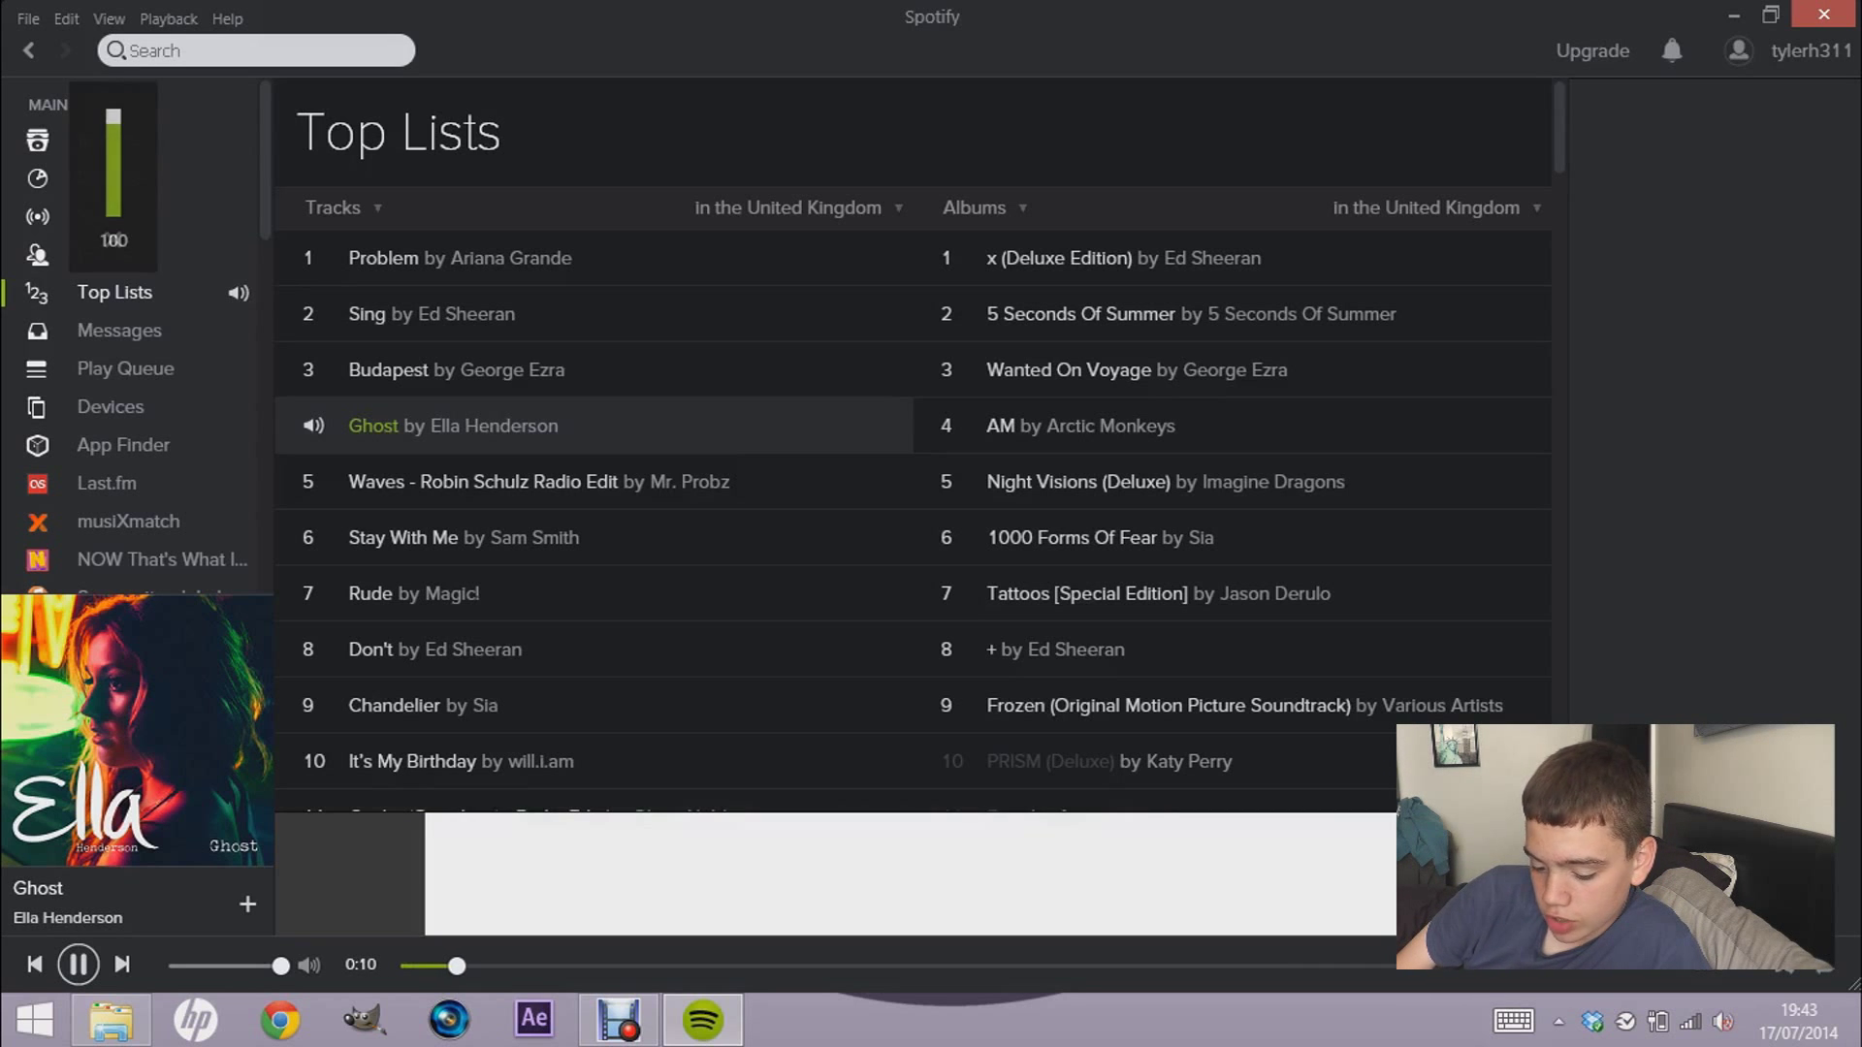
- Pause Ghost at 0:13 and minimise the Spotify window
left_click(85, 963)
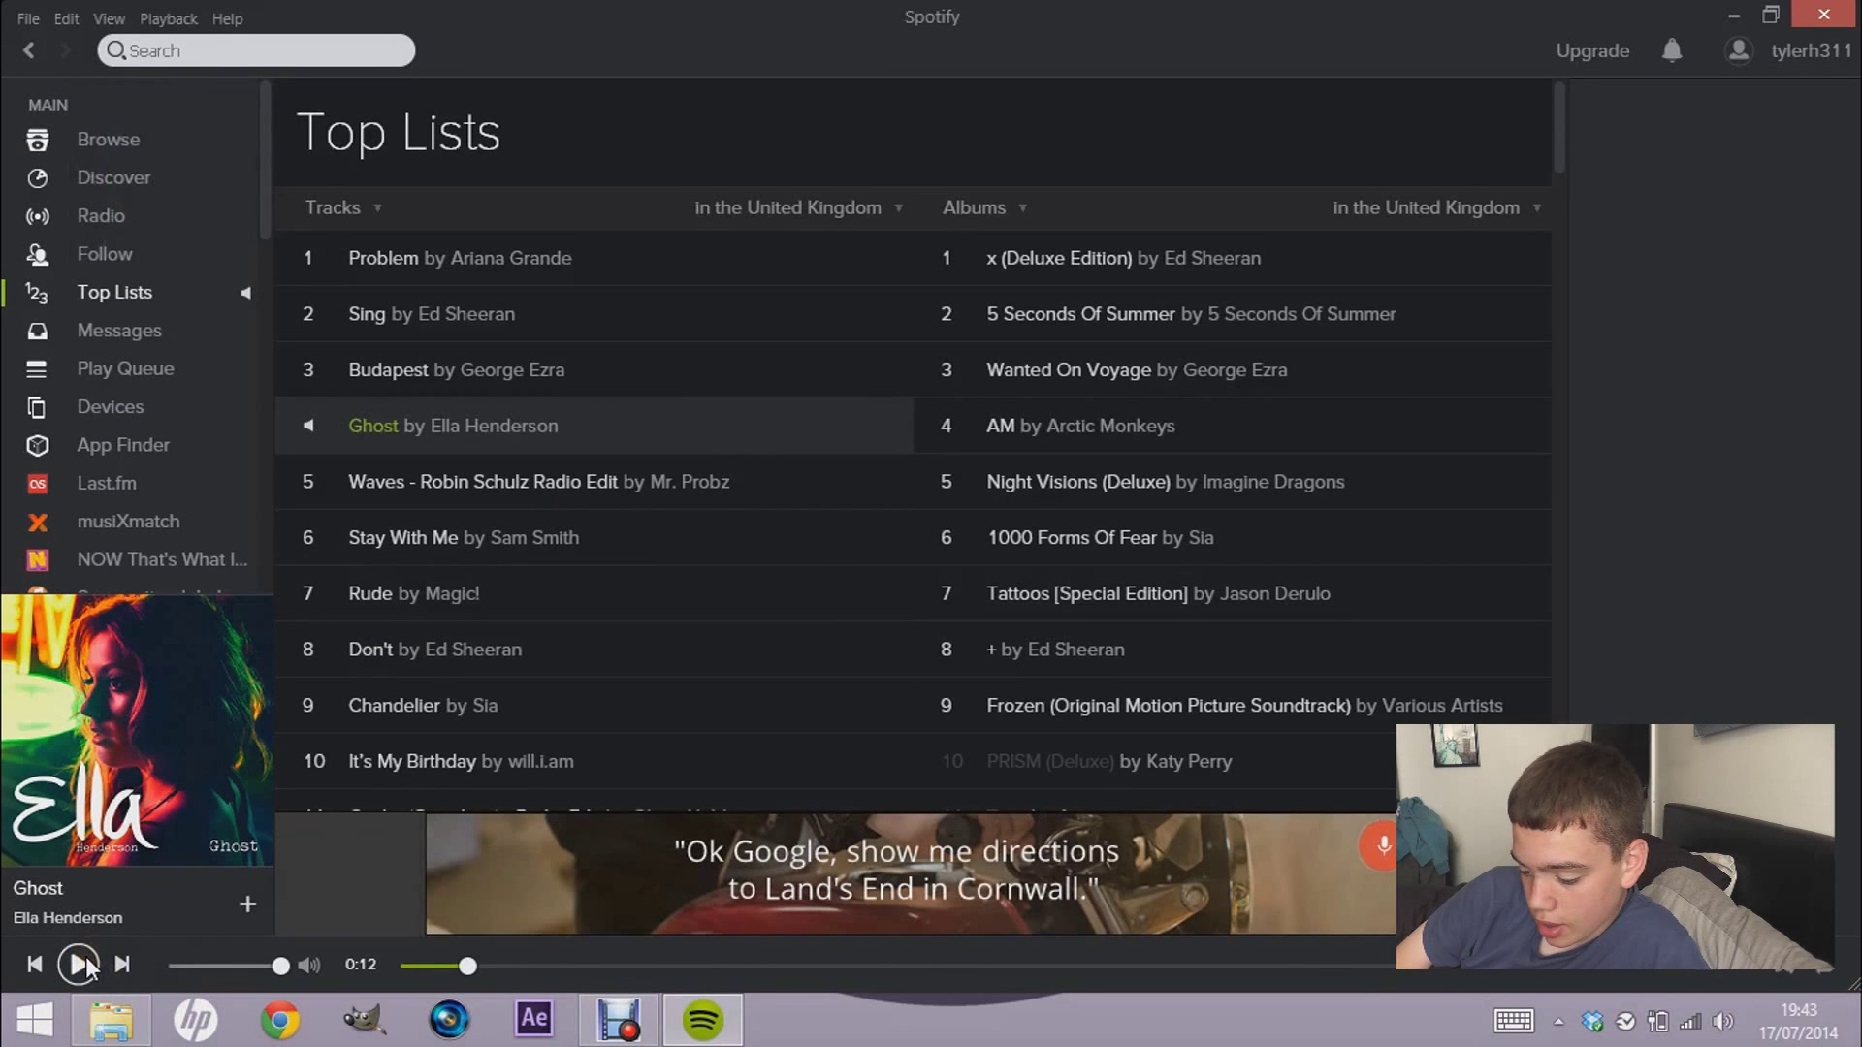
left_click(85, 963)
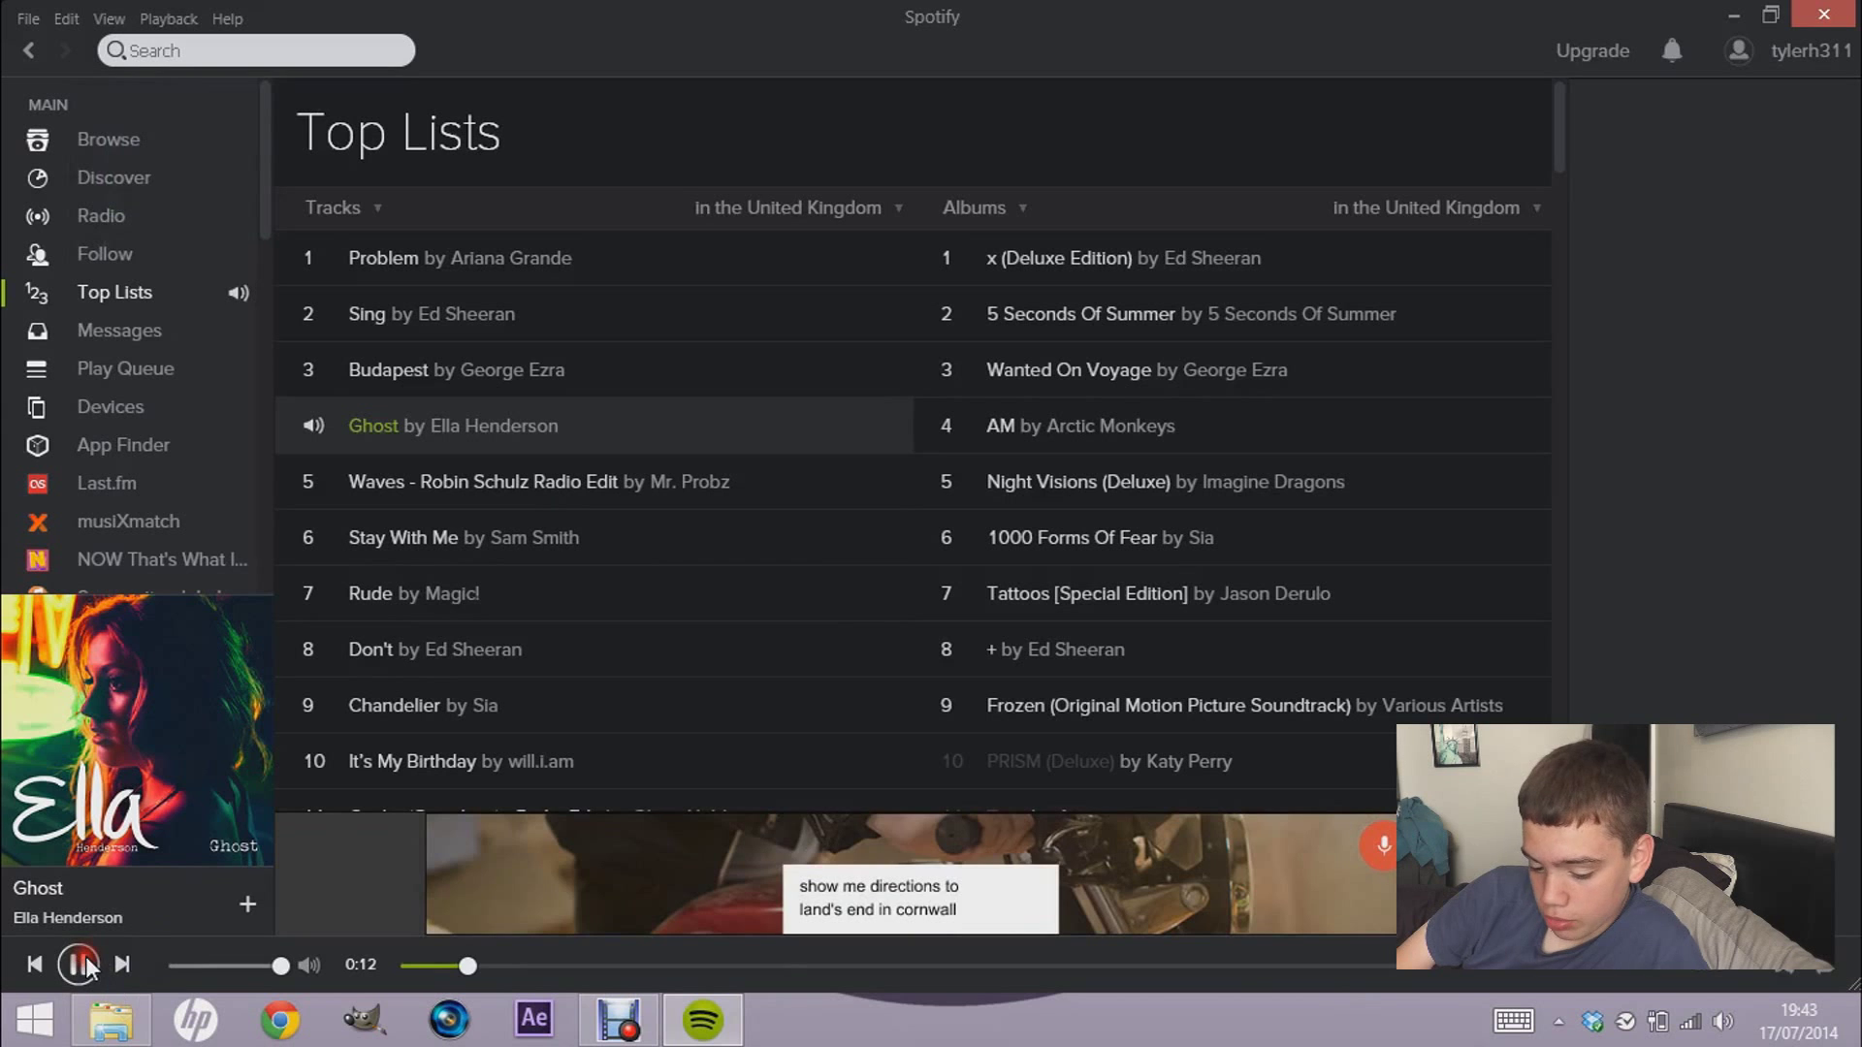
left_click(86, 959)
mouse_move(1561, 113)
left_mouse_down()
mouse_move(1561, 127)
mouse_move(1546, 85)
left_mouse_up()
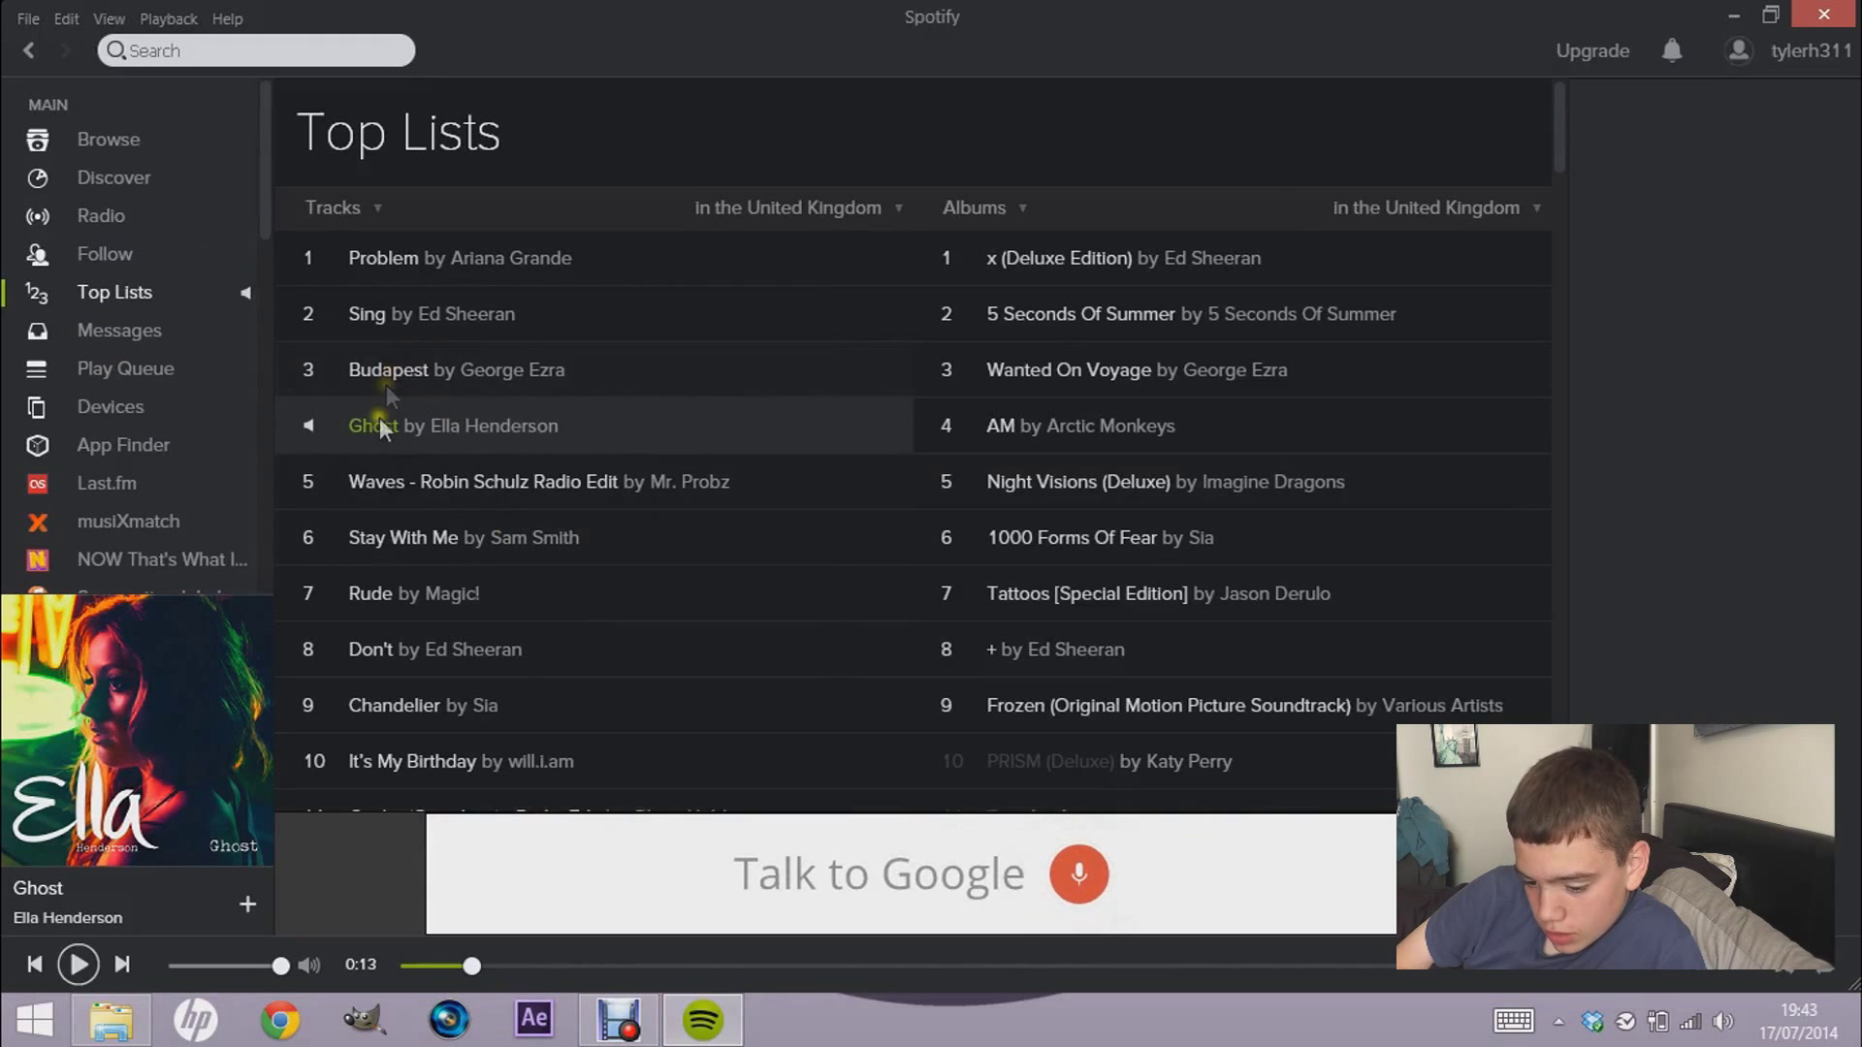
left_click(1744, 14)
- Open the Blockify desktop folder maximised and run Blockify Lite 0.4 from it
double_click(50, 301)
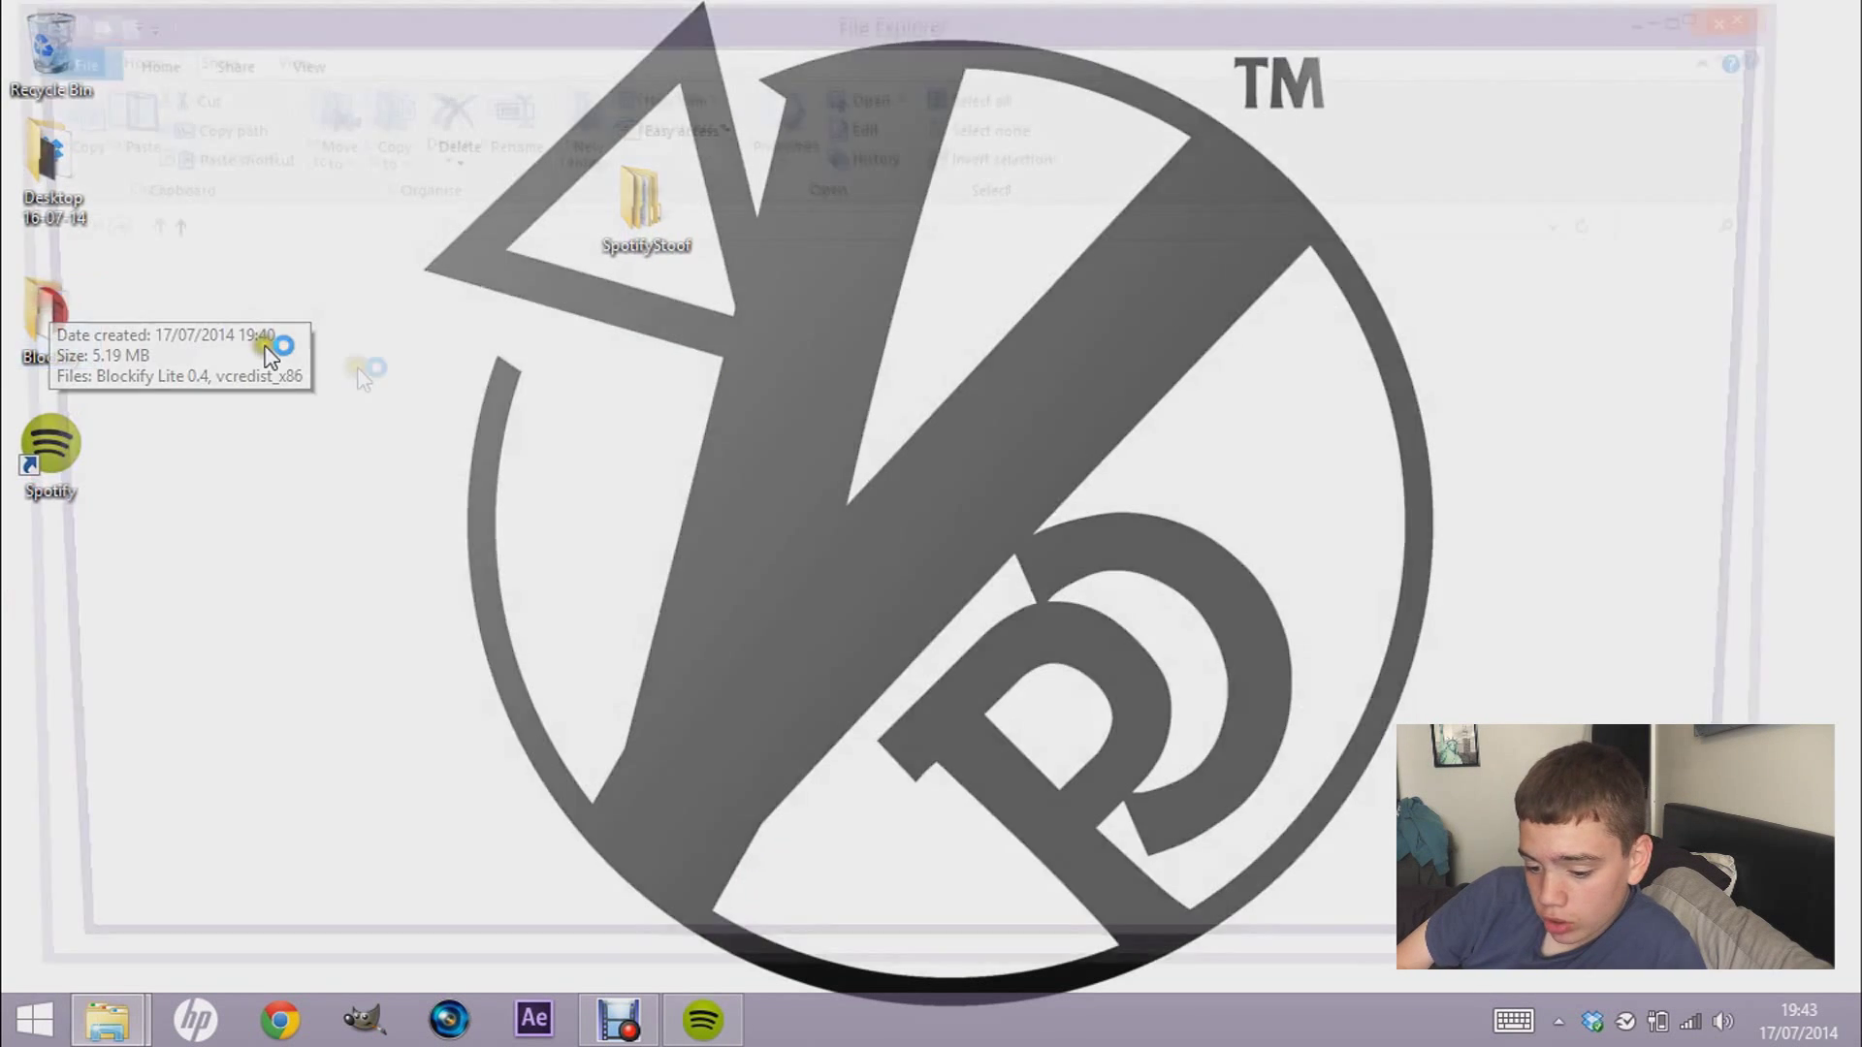
double_click(501, 26)
left_click(335, 296)
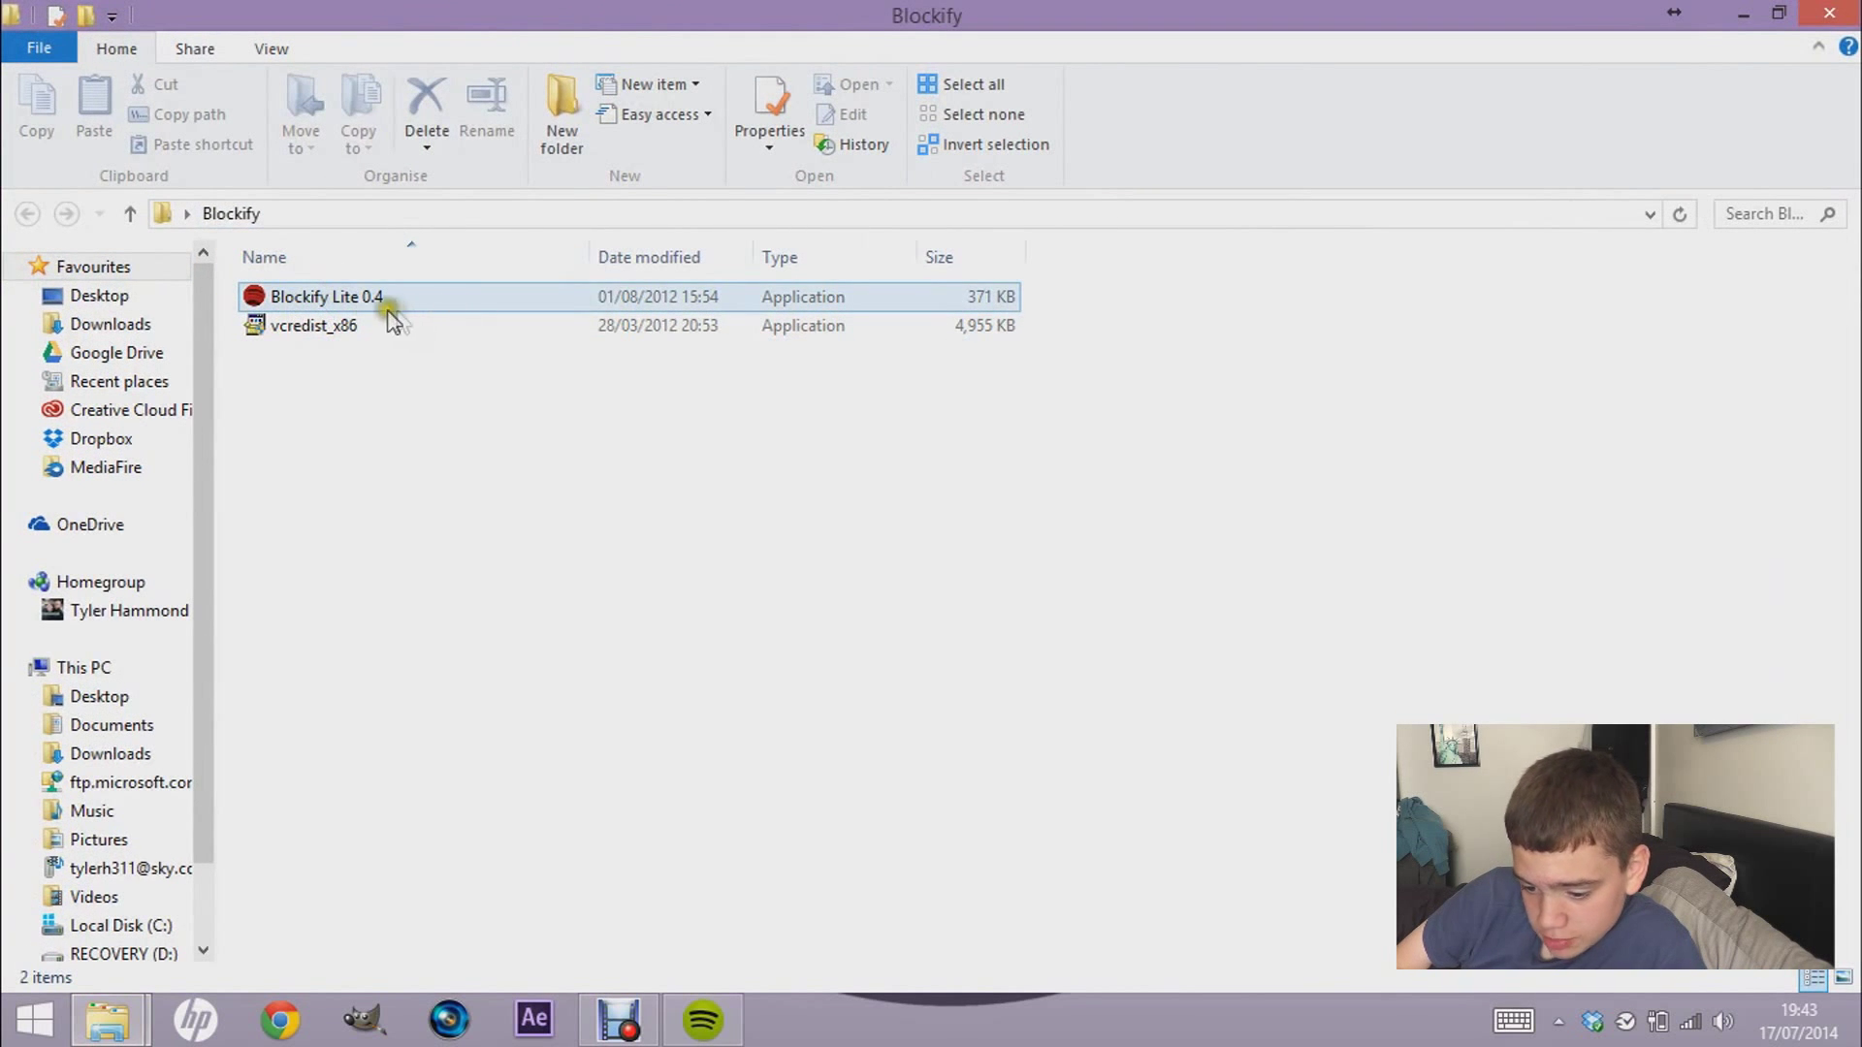
left_click(311, 366)
left_click(279, 320)
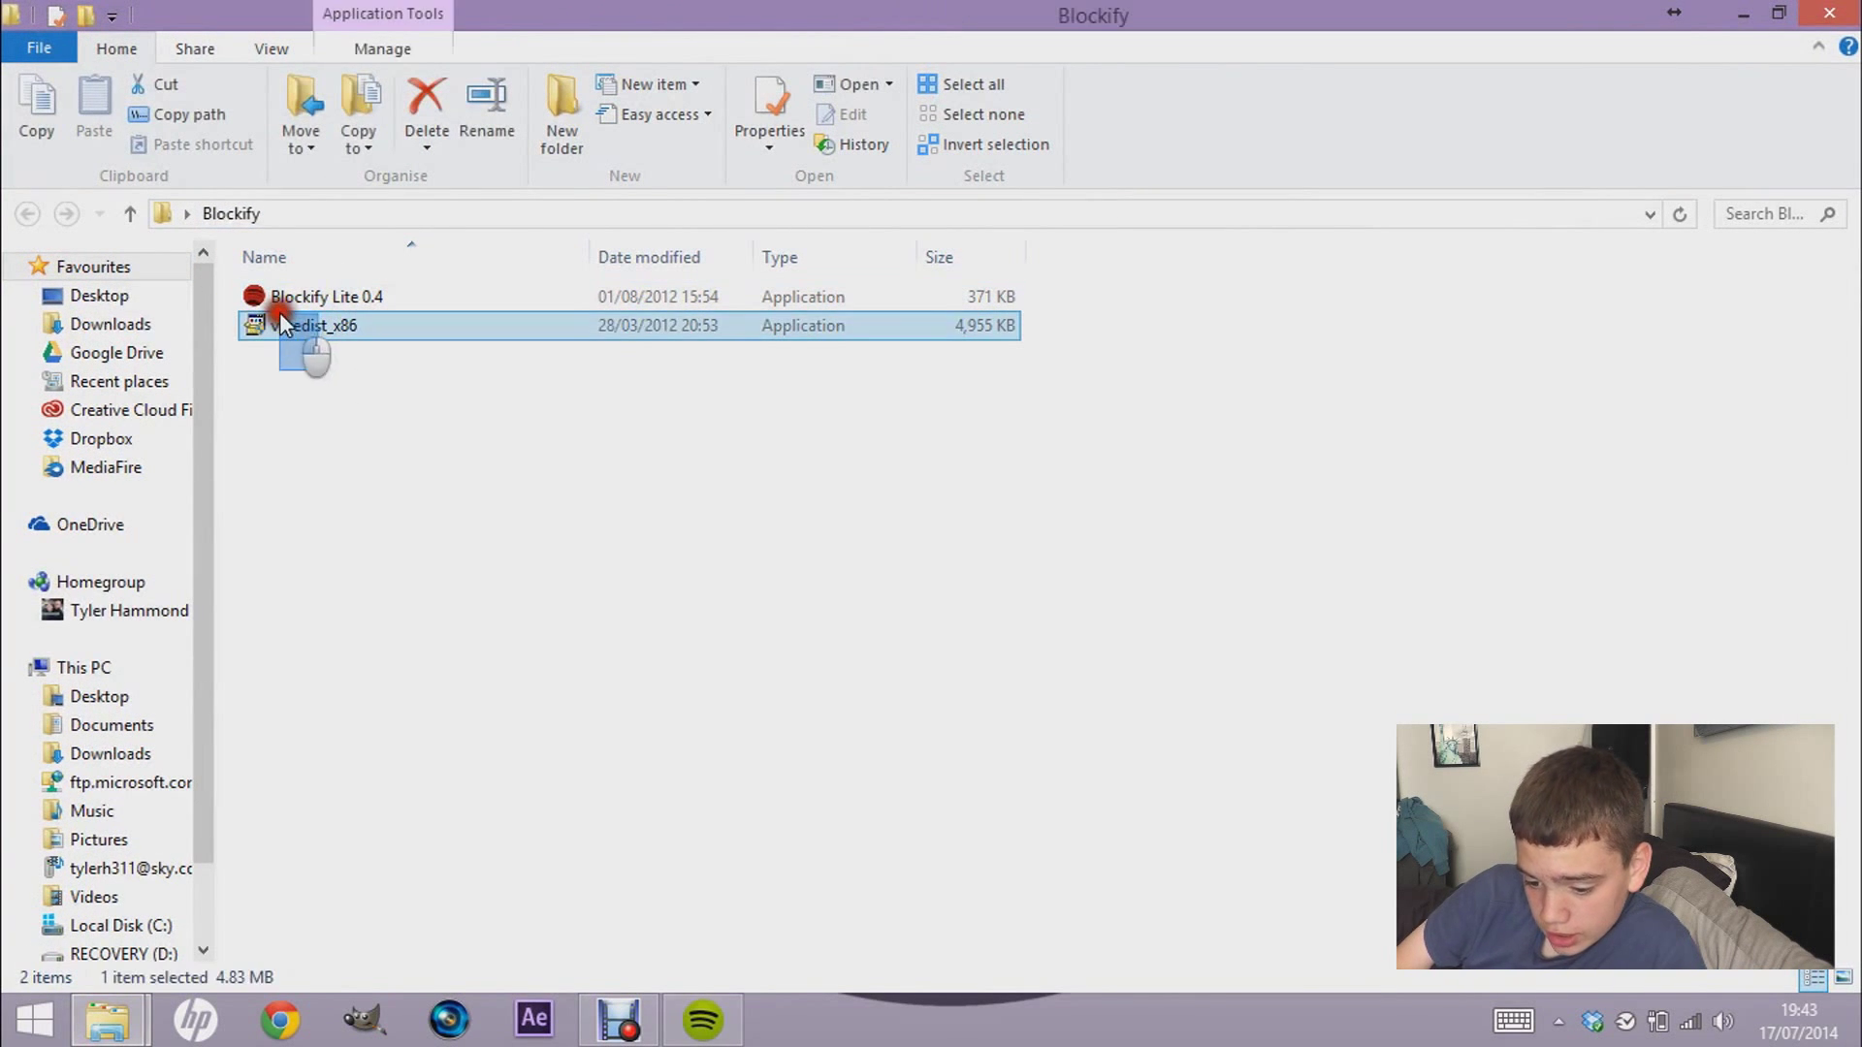
left_click(301, 364)
left_click(307, 298)
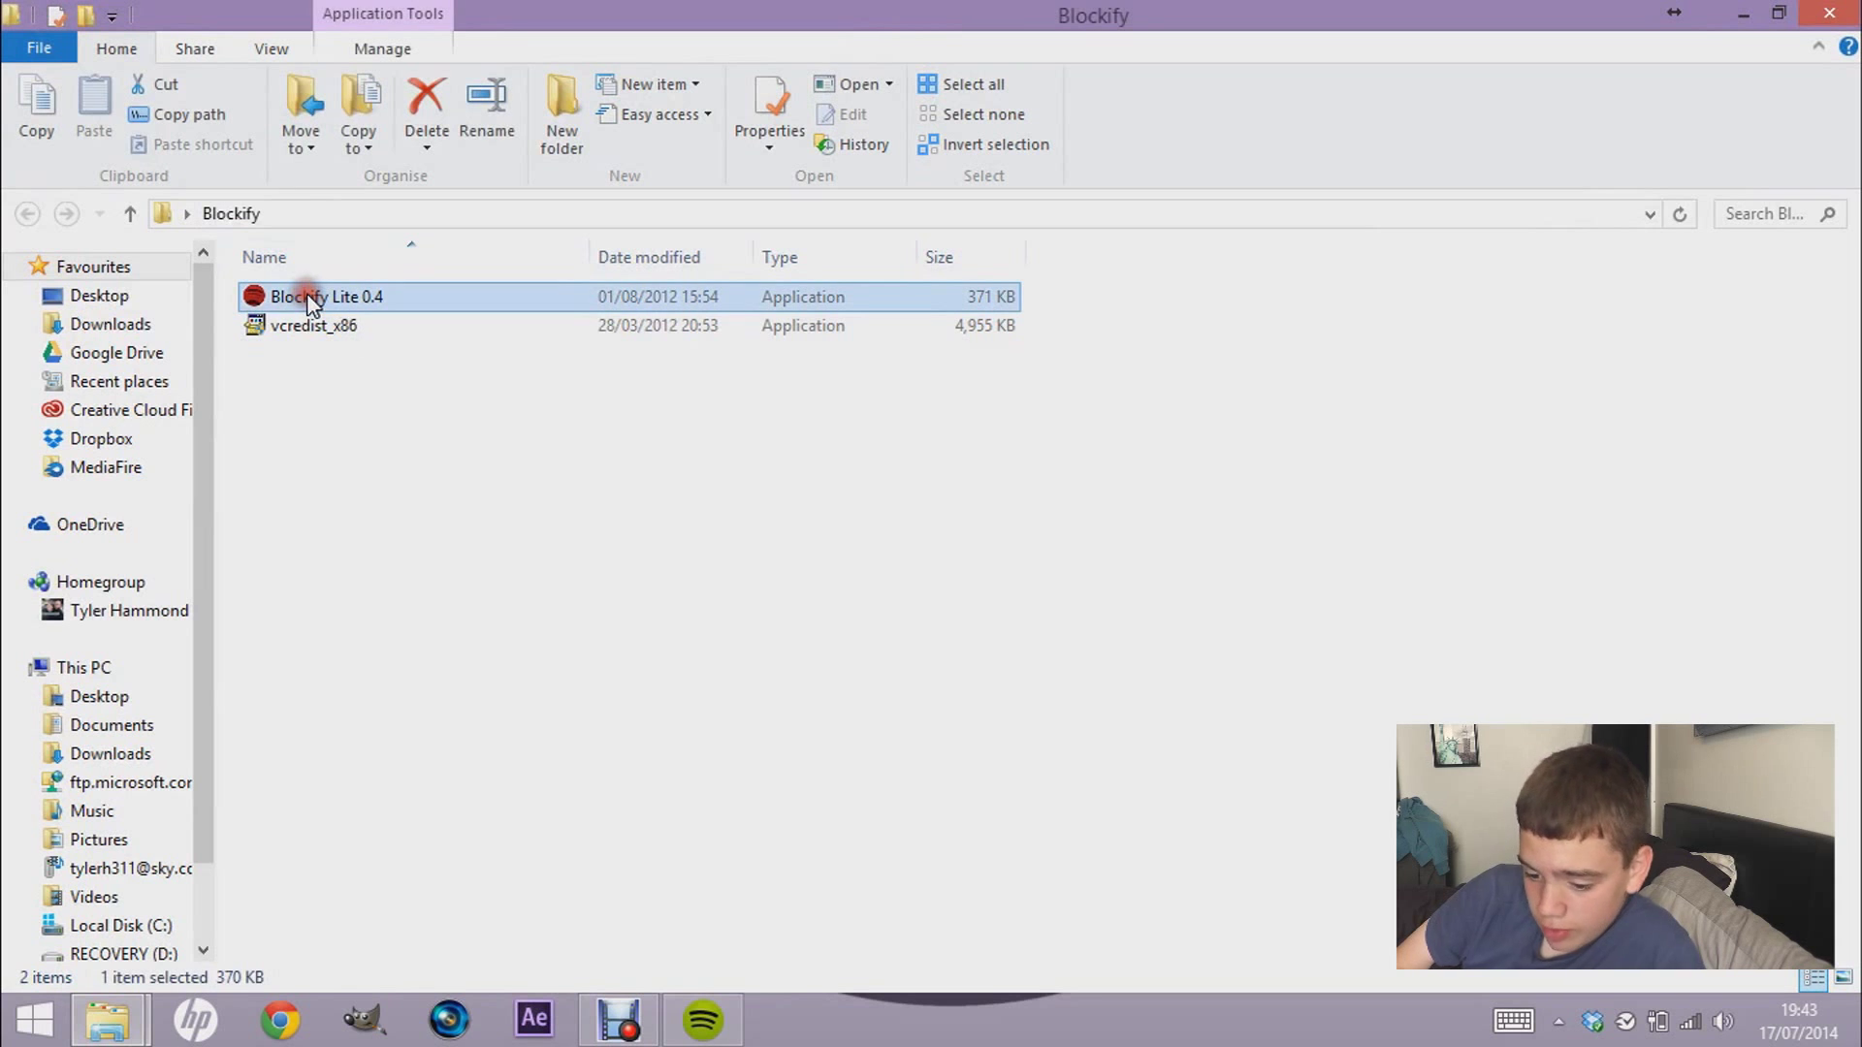
double_click(308, 299)
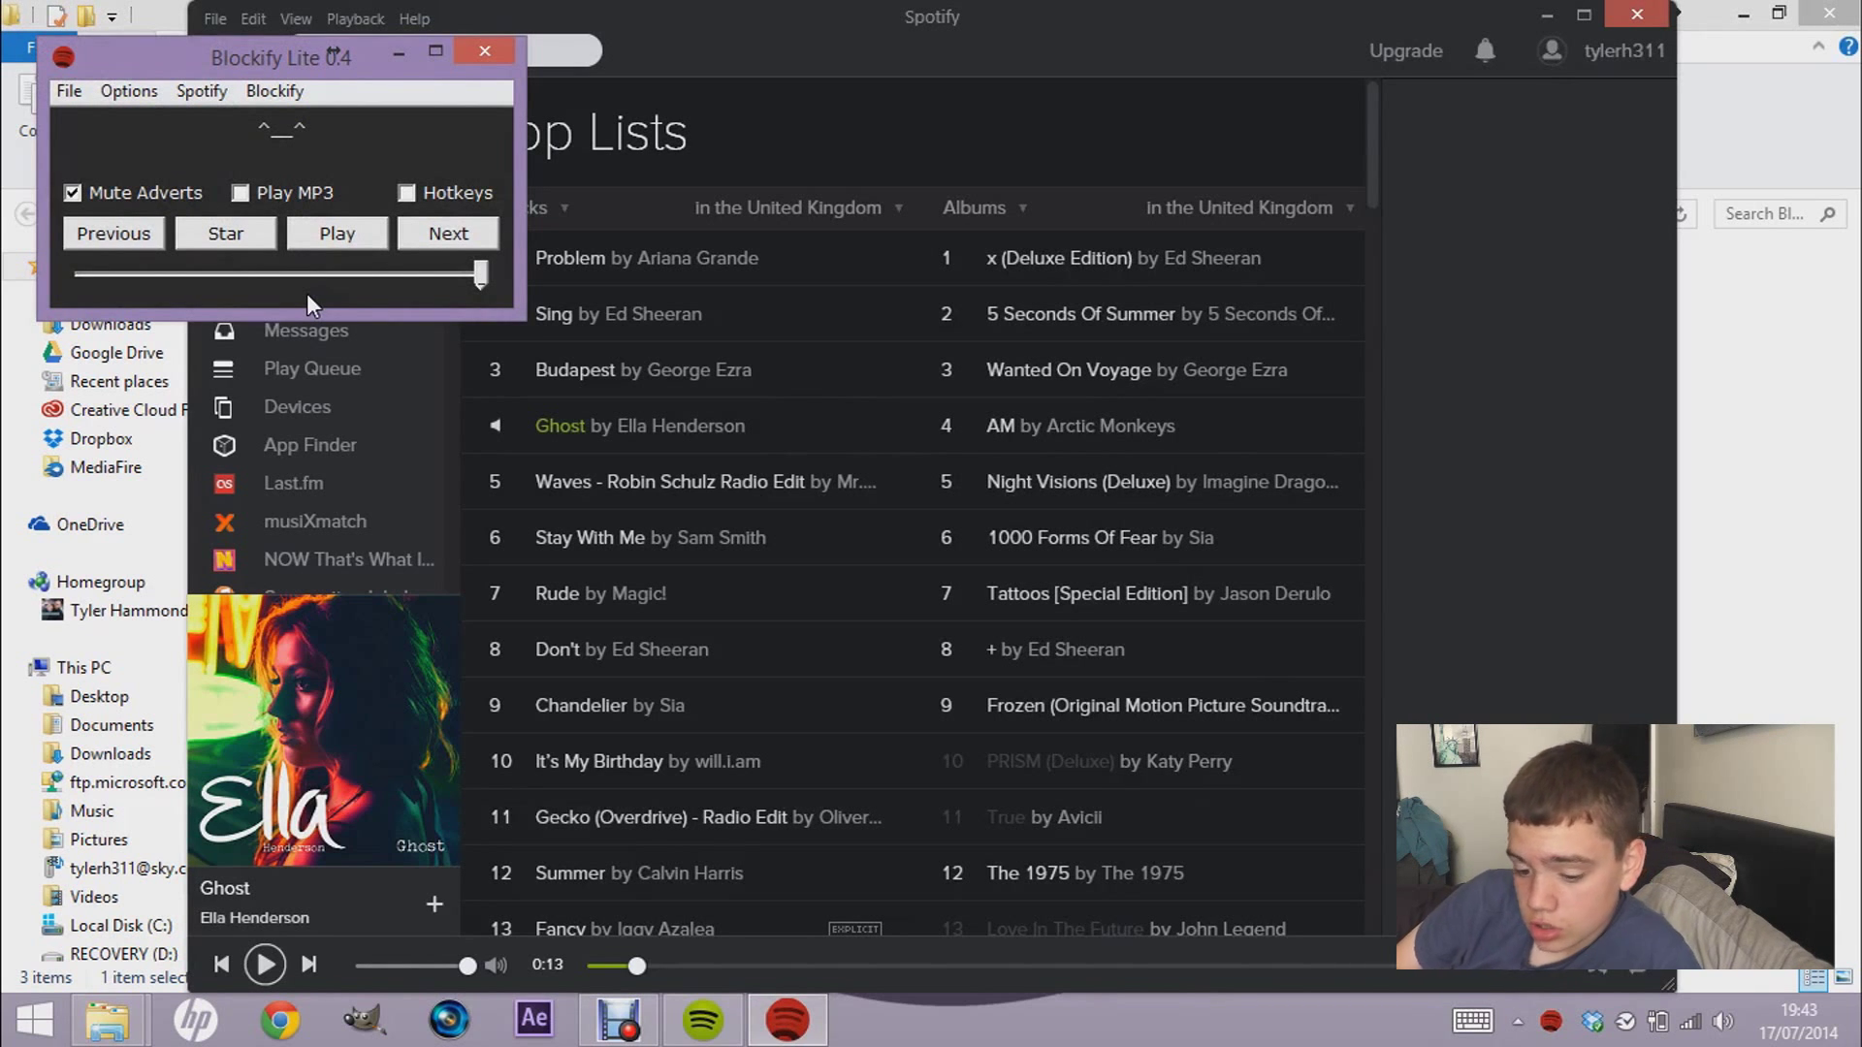
- Play the Ghost track from Blockify, pause it, then resume it briefly
left_click(353, 225)
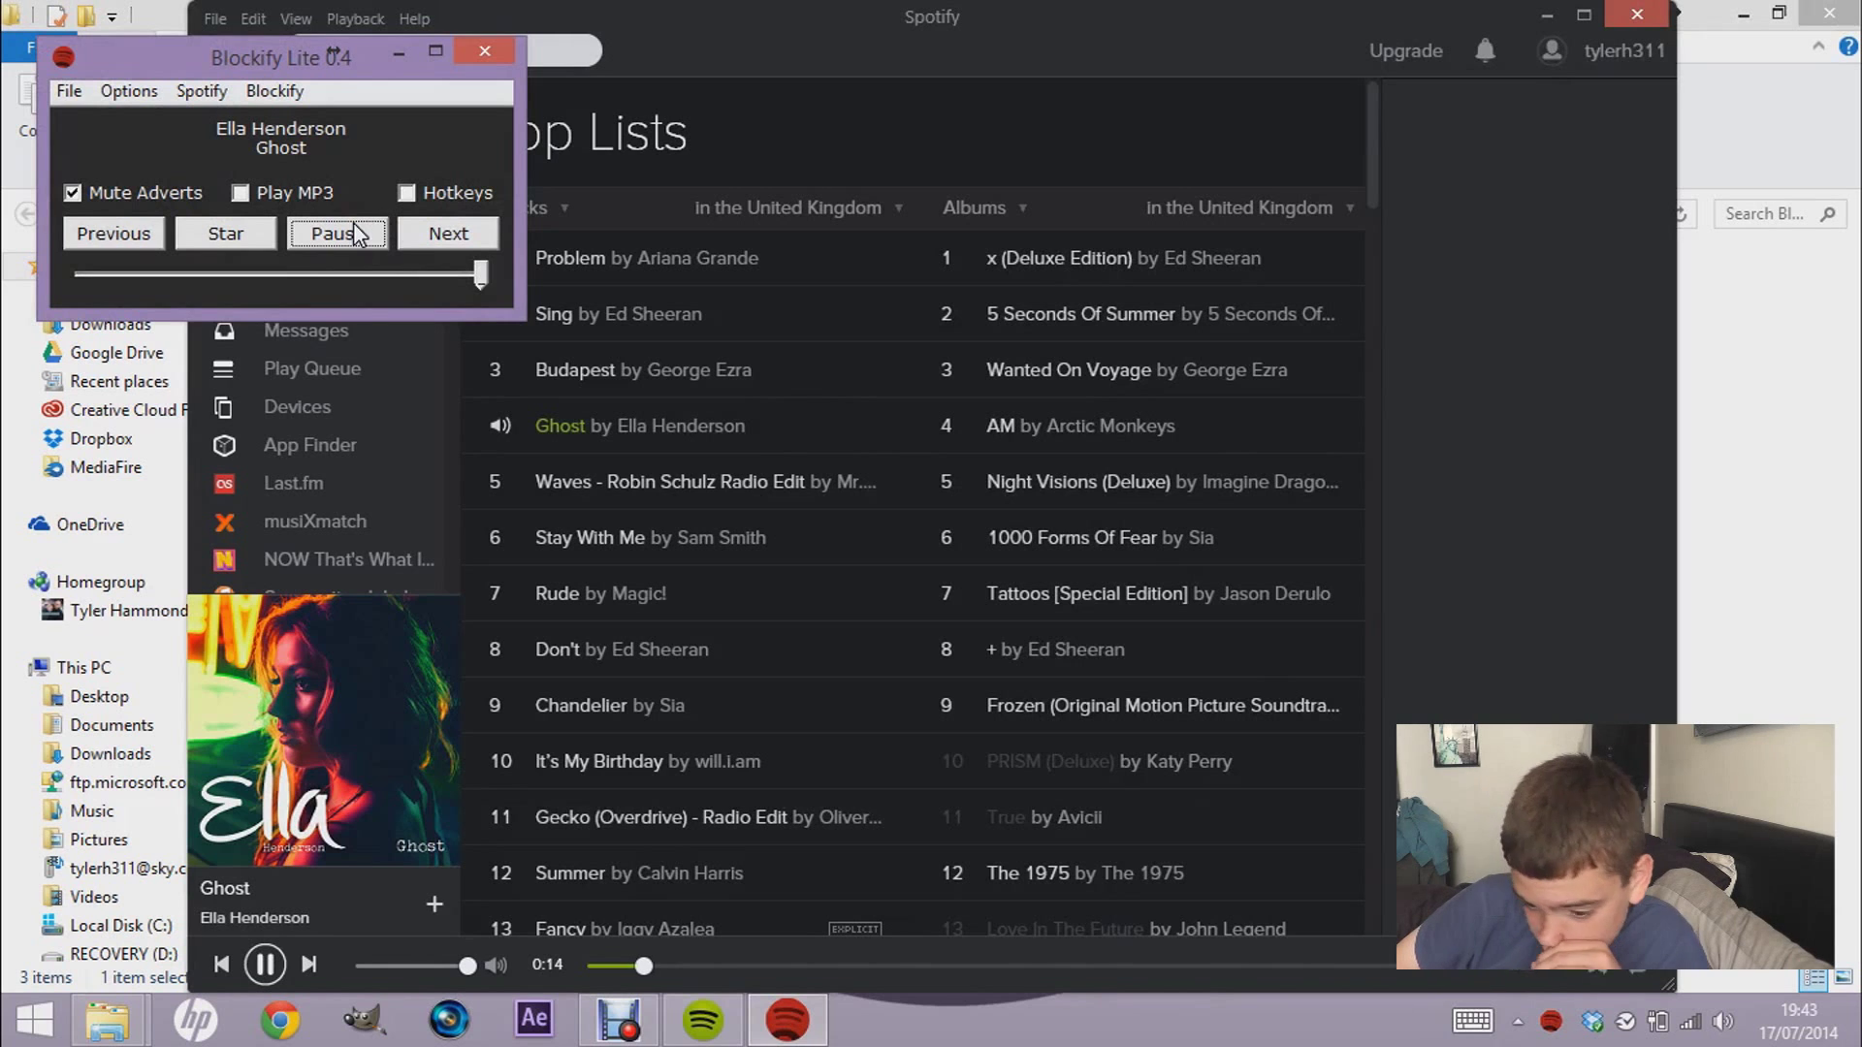
left_click(353, 225)
left_click(353, 225)
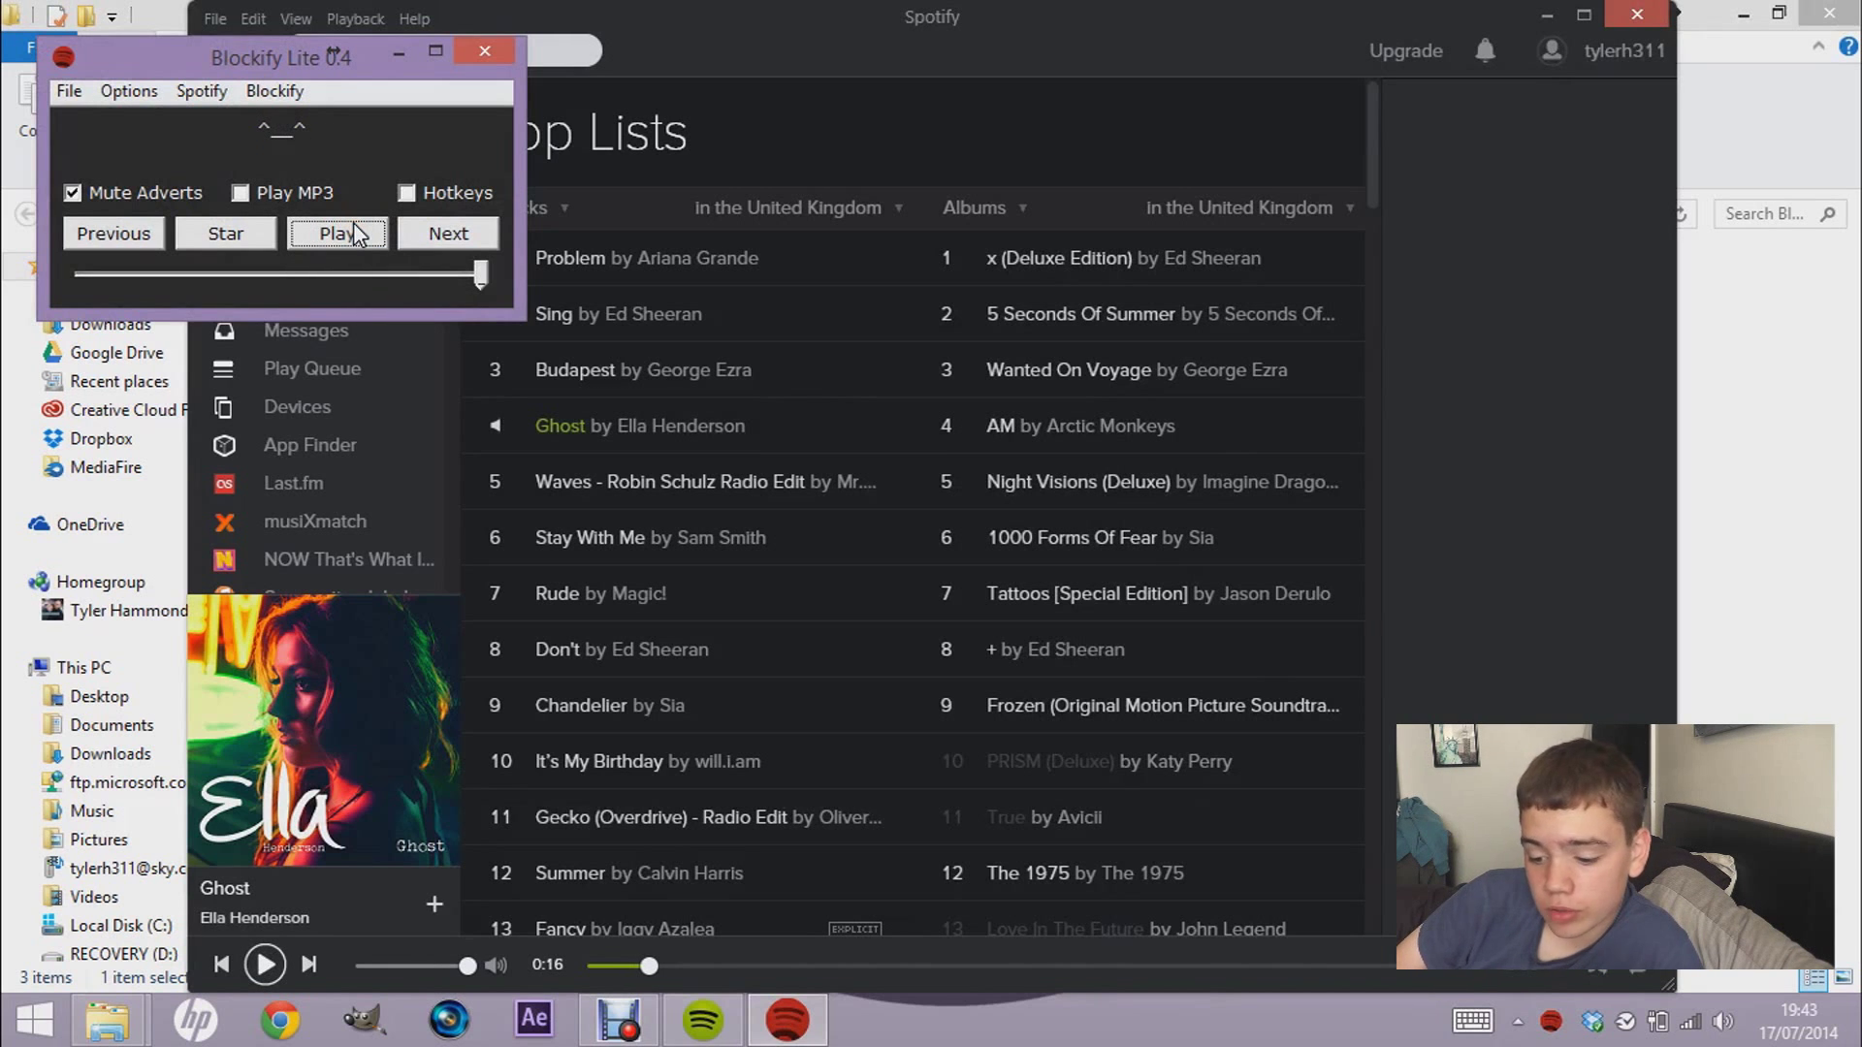
left_click(208, 171)
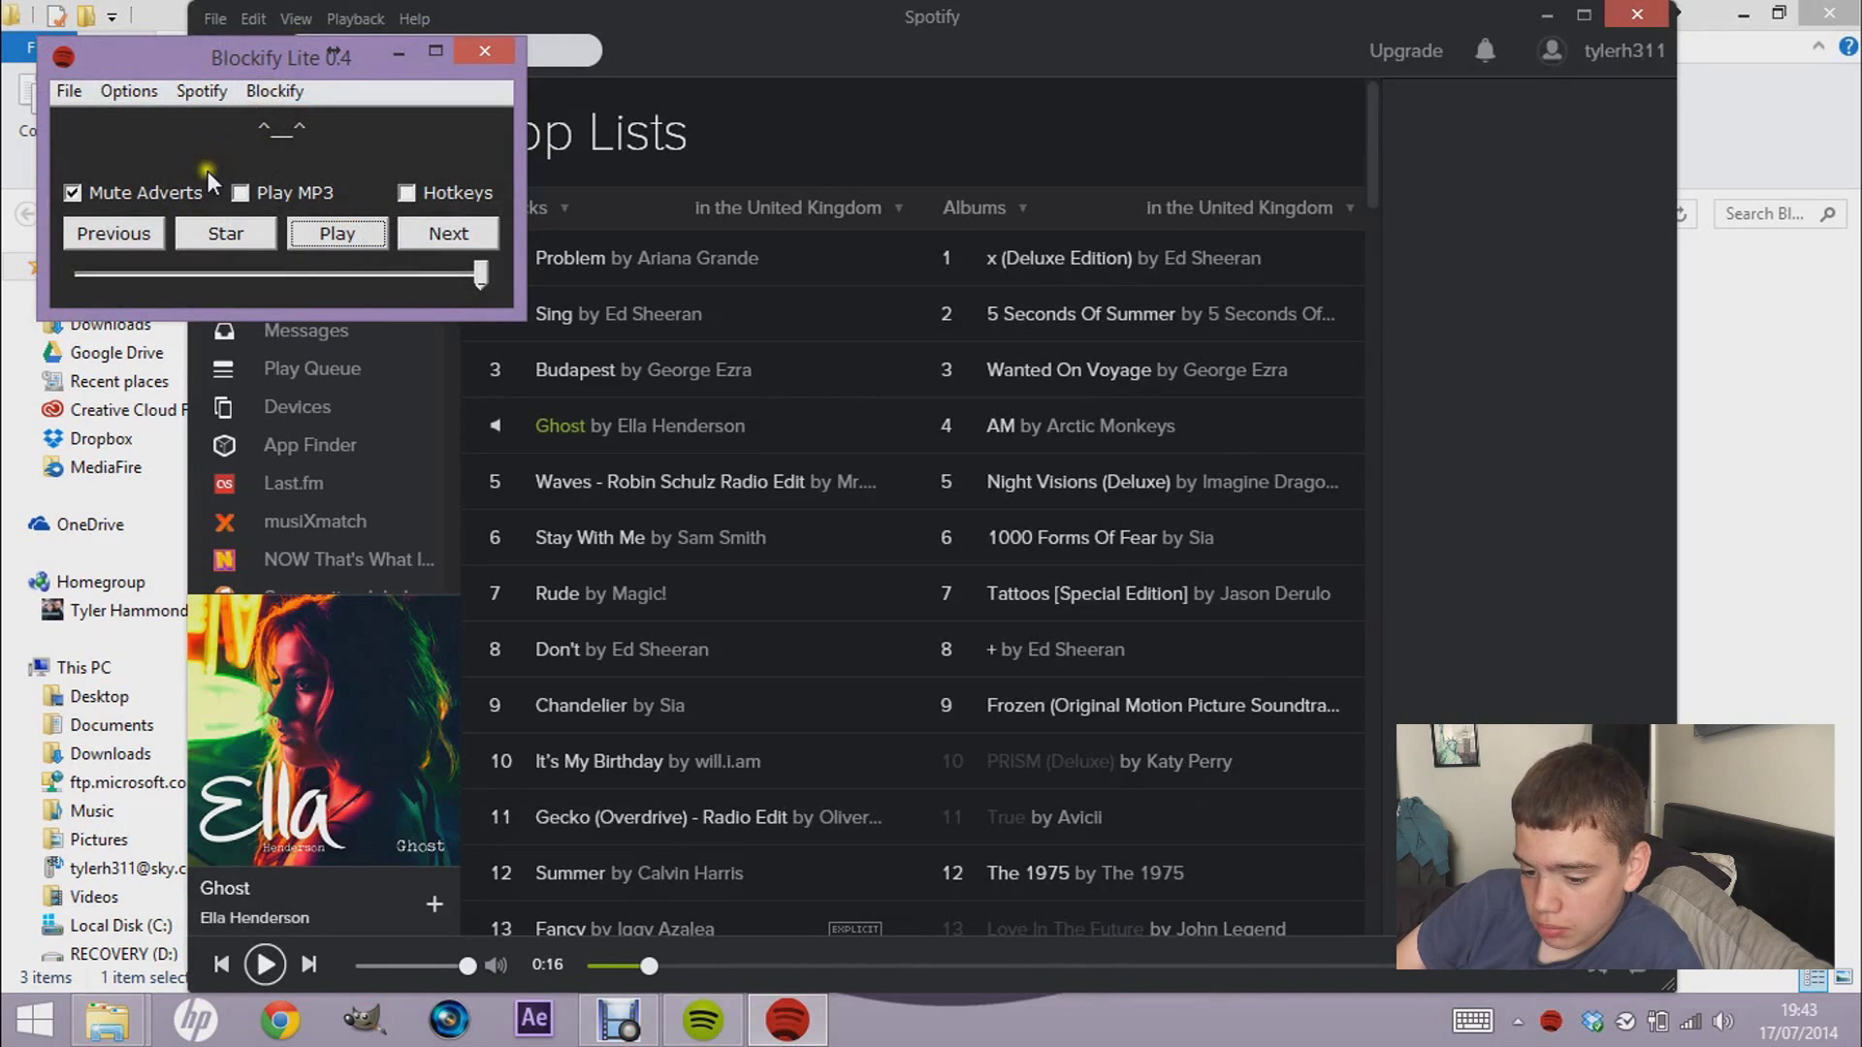
- Look through Blockify's Options, Spotify and Blockify menus, then bring up Options again
left_click(137, 94)
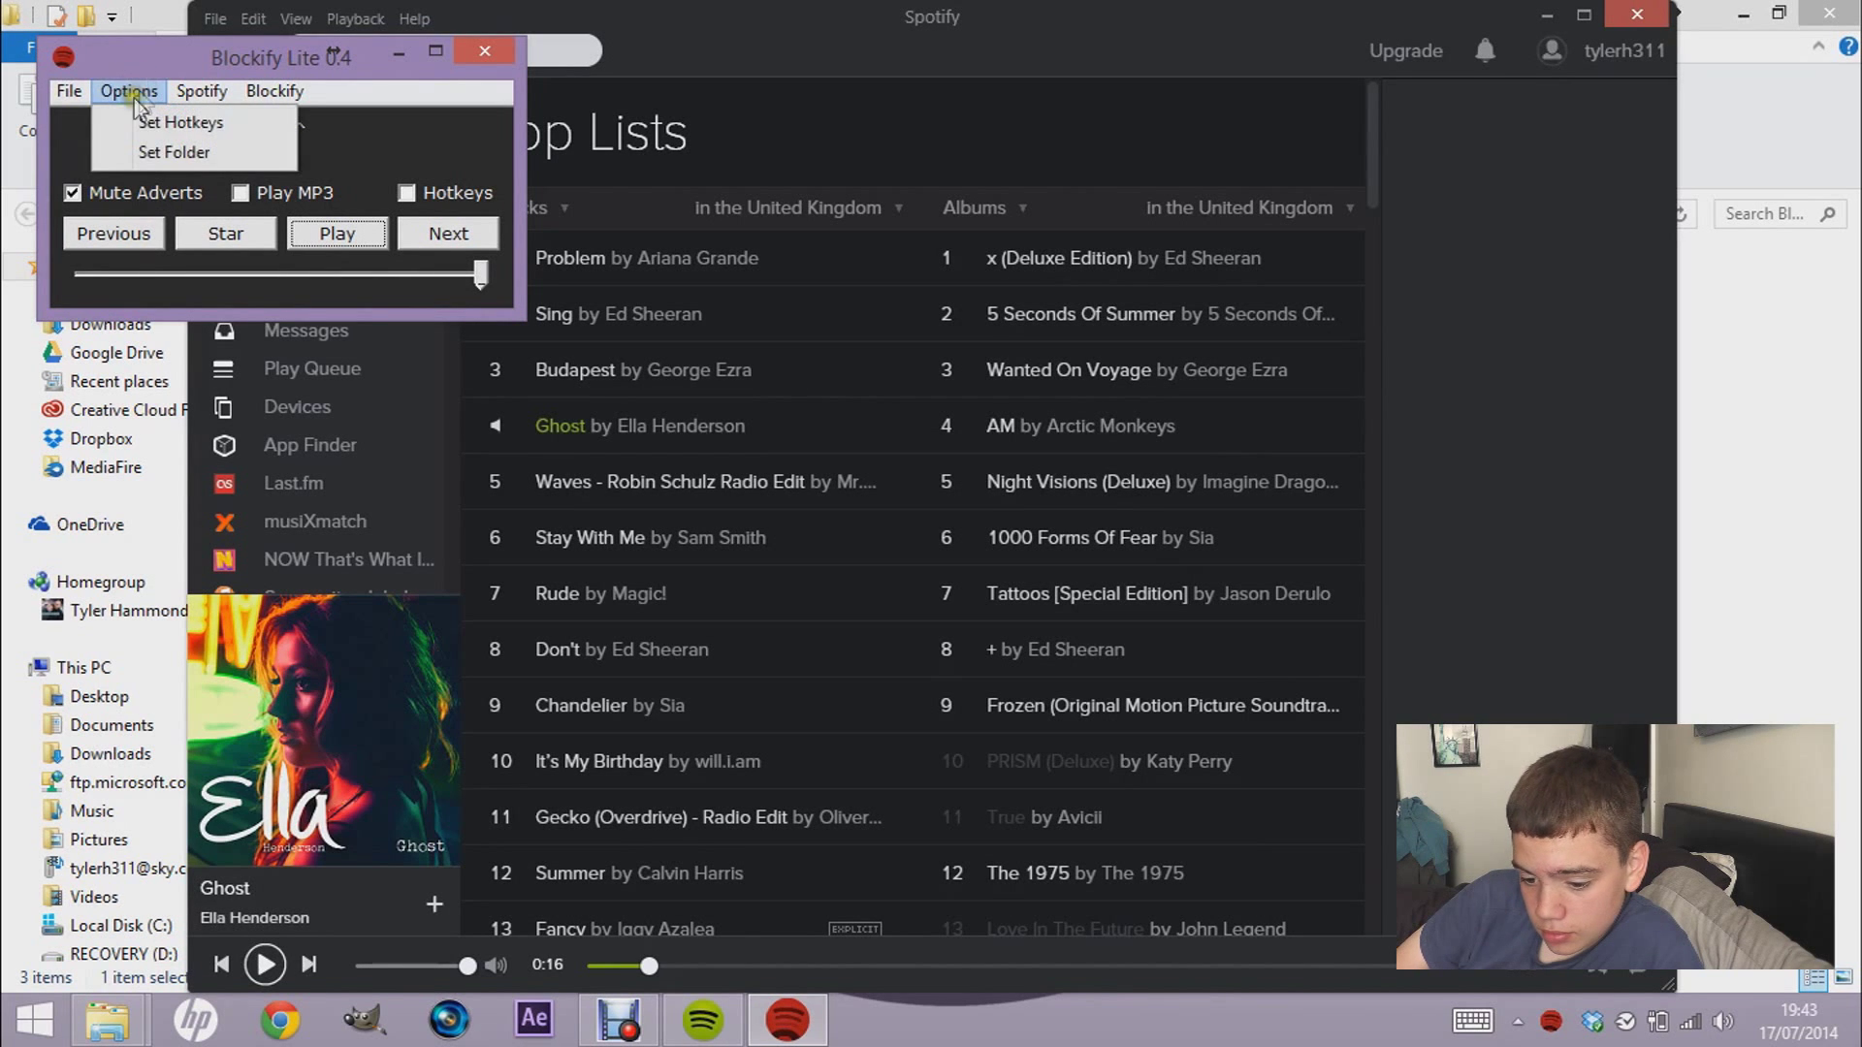
left_click(188, 81)
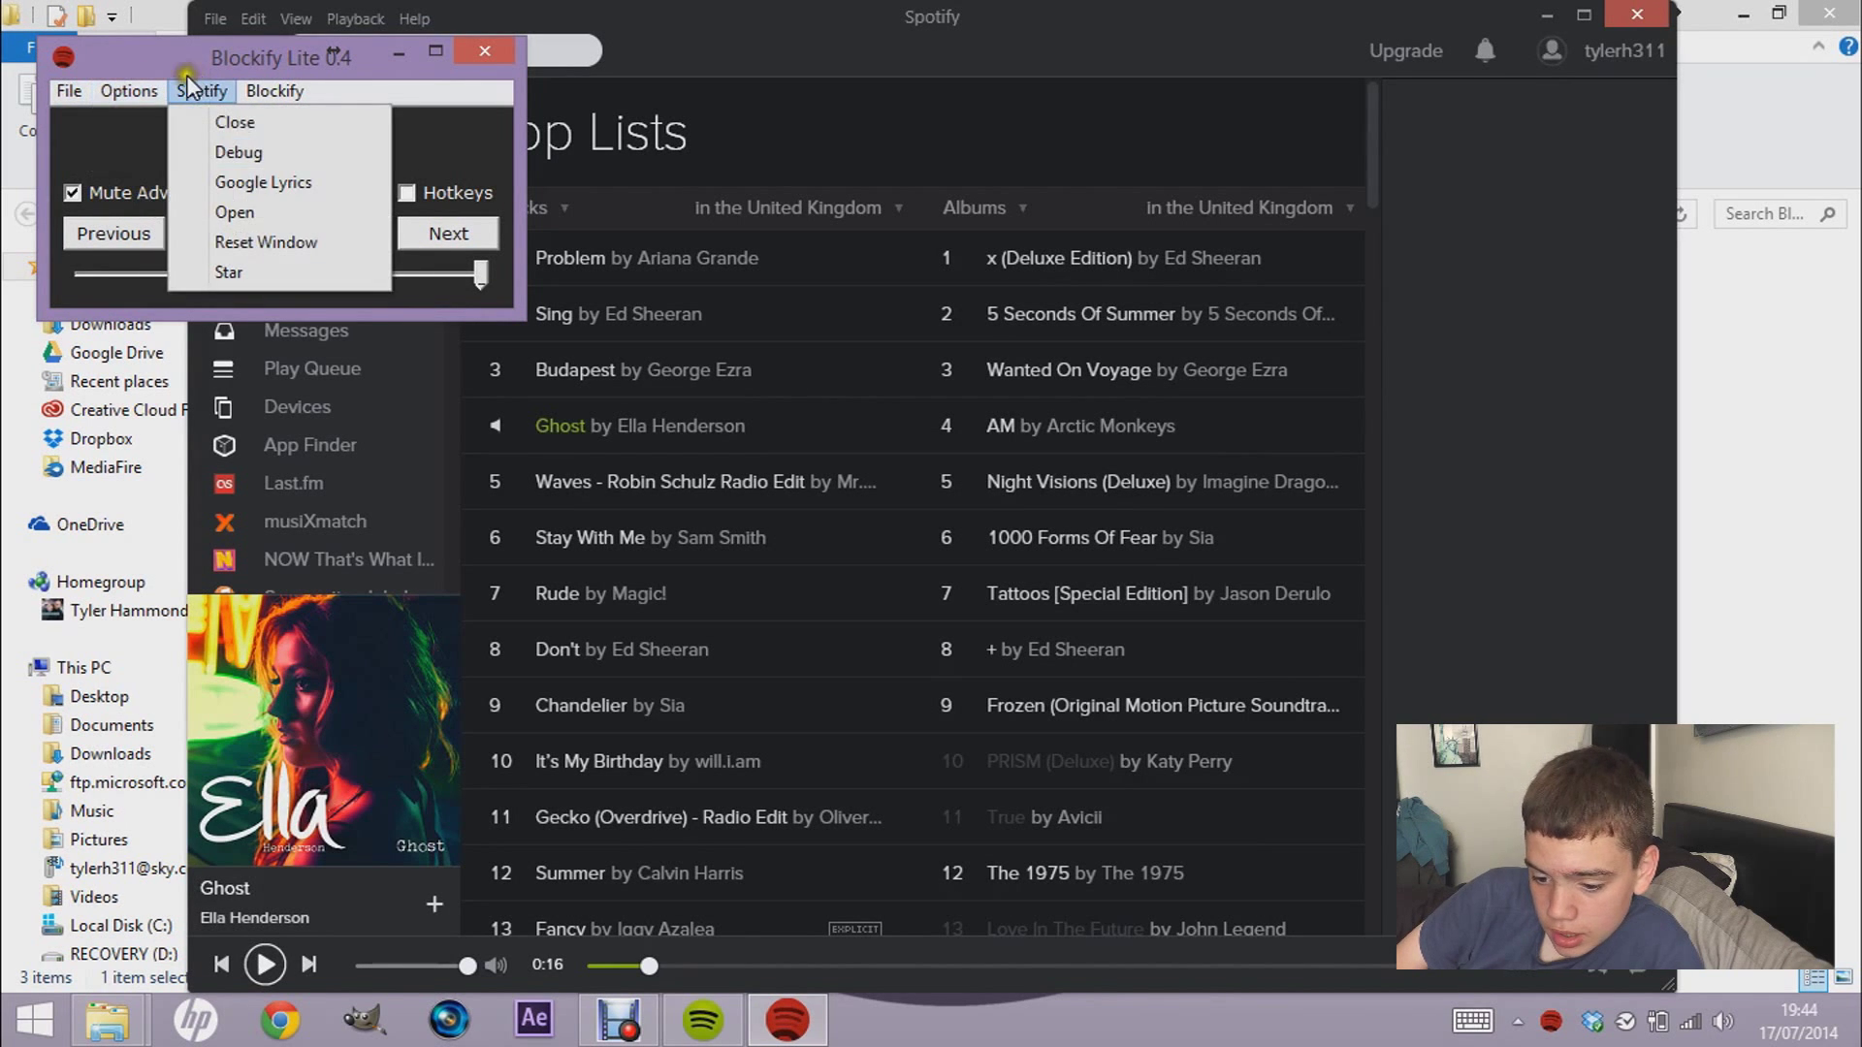
left_click(254, 91)
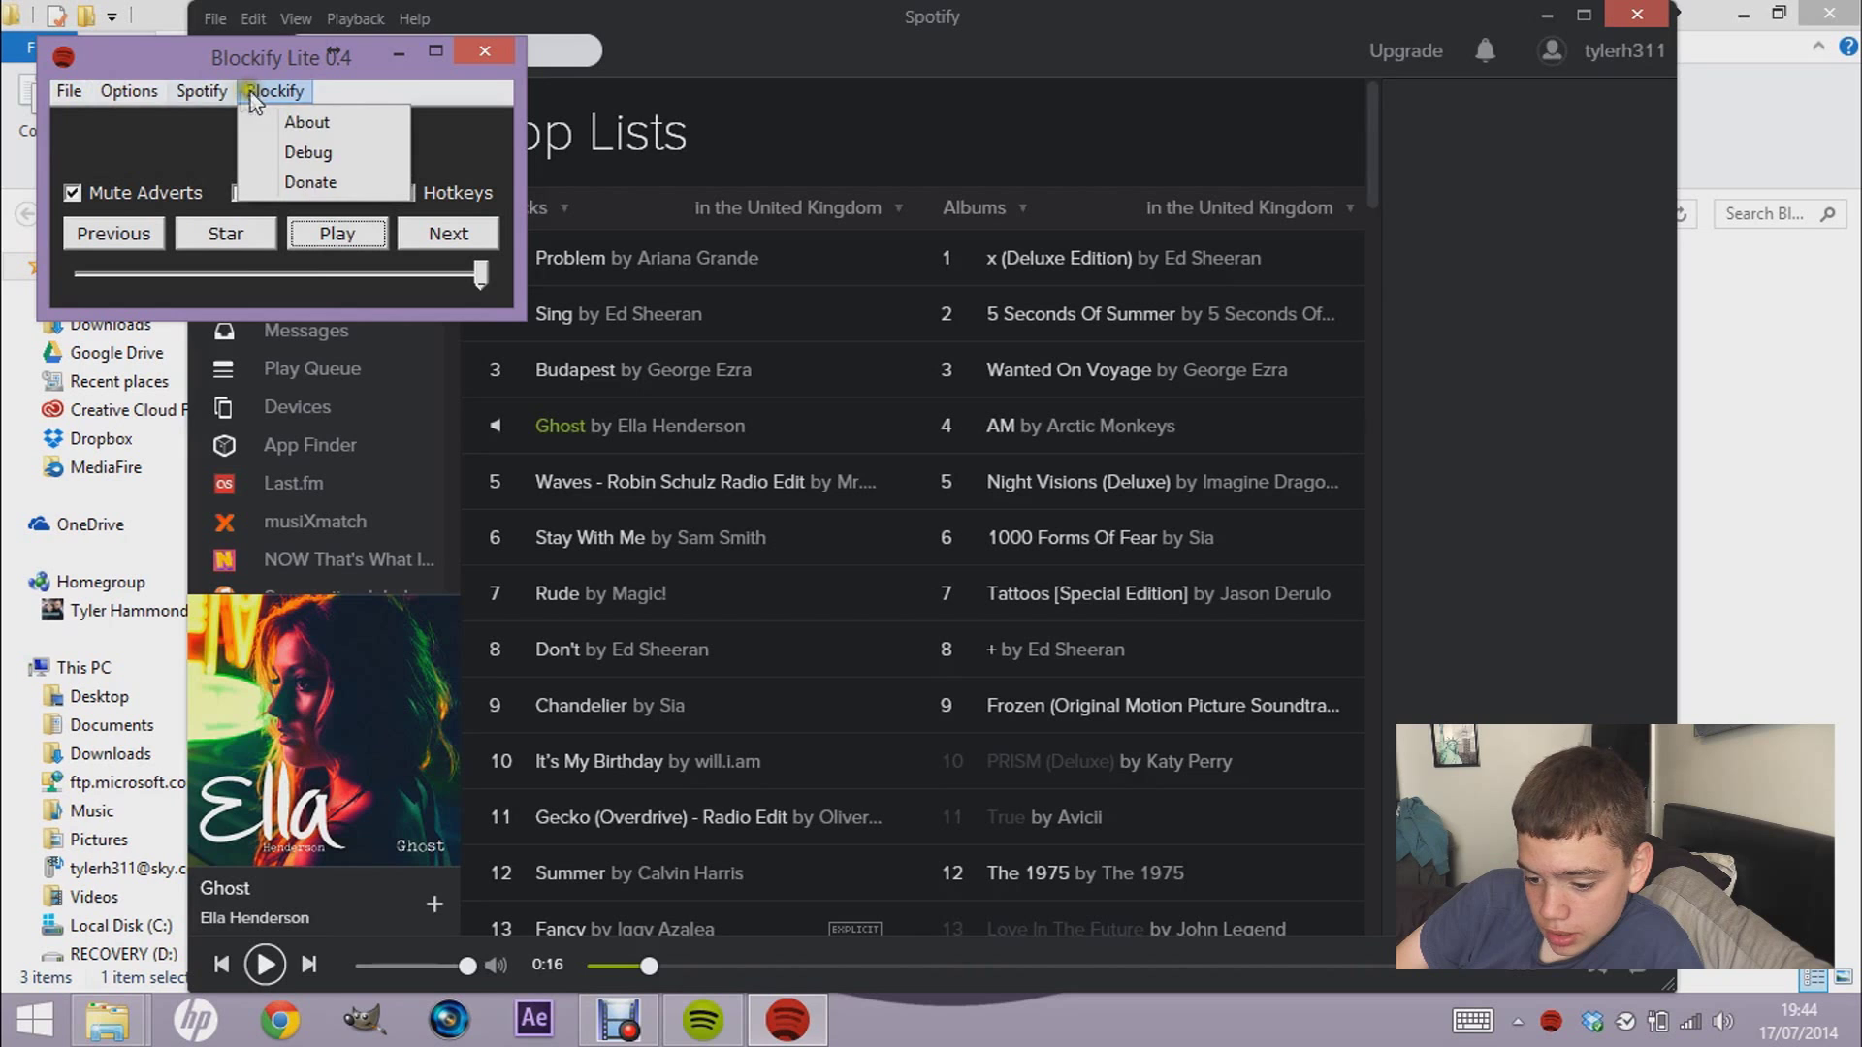
left_click(376, 64)
left_click(129, 91)
- Set Blockify's MP3 folder to Downloads > Now That's What I Call Music 87 (2014) > Disc 2
left_click(159, 155)
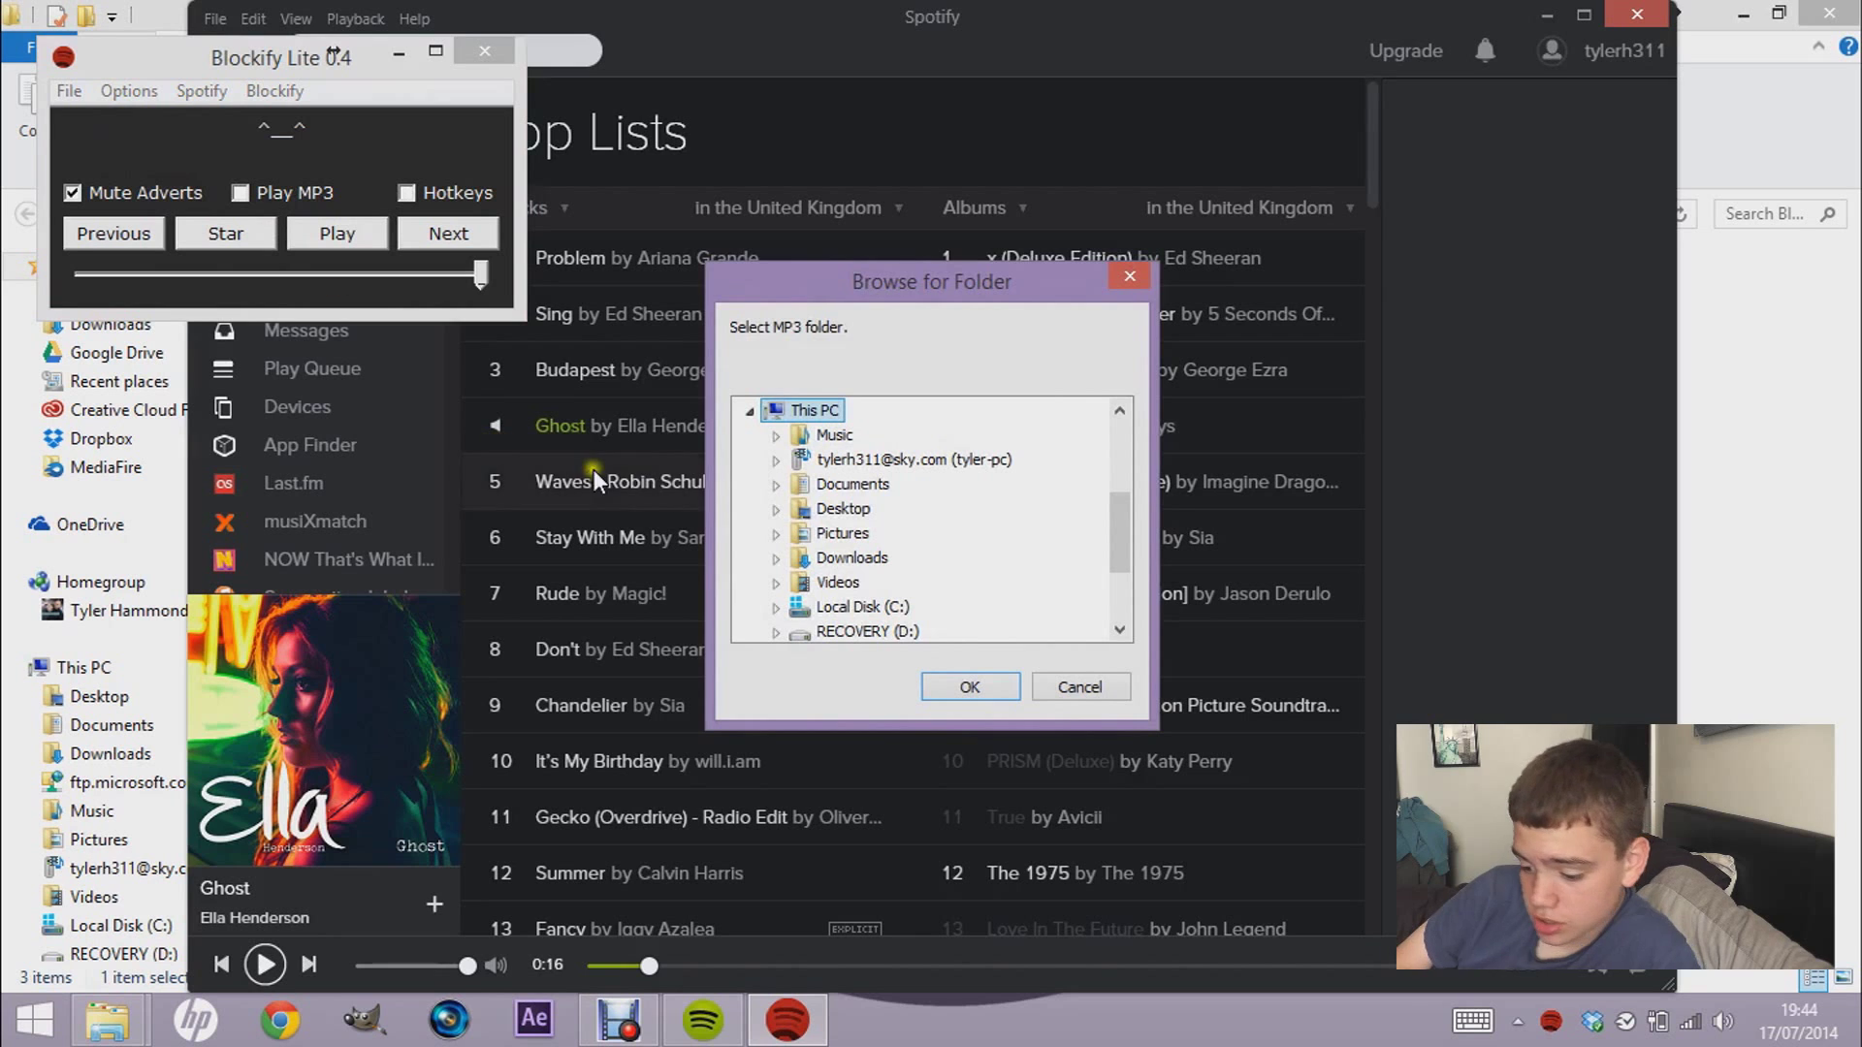
left_click_drag(1105, 518, 1113, 582)
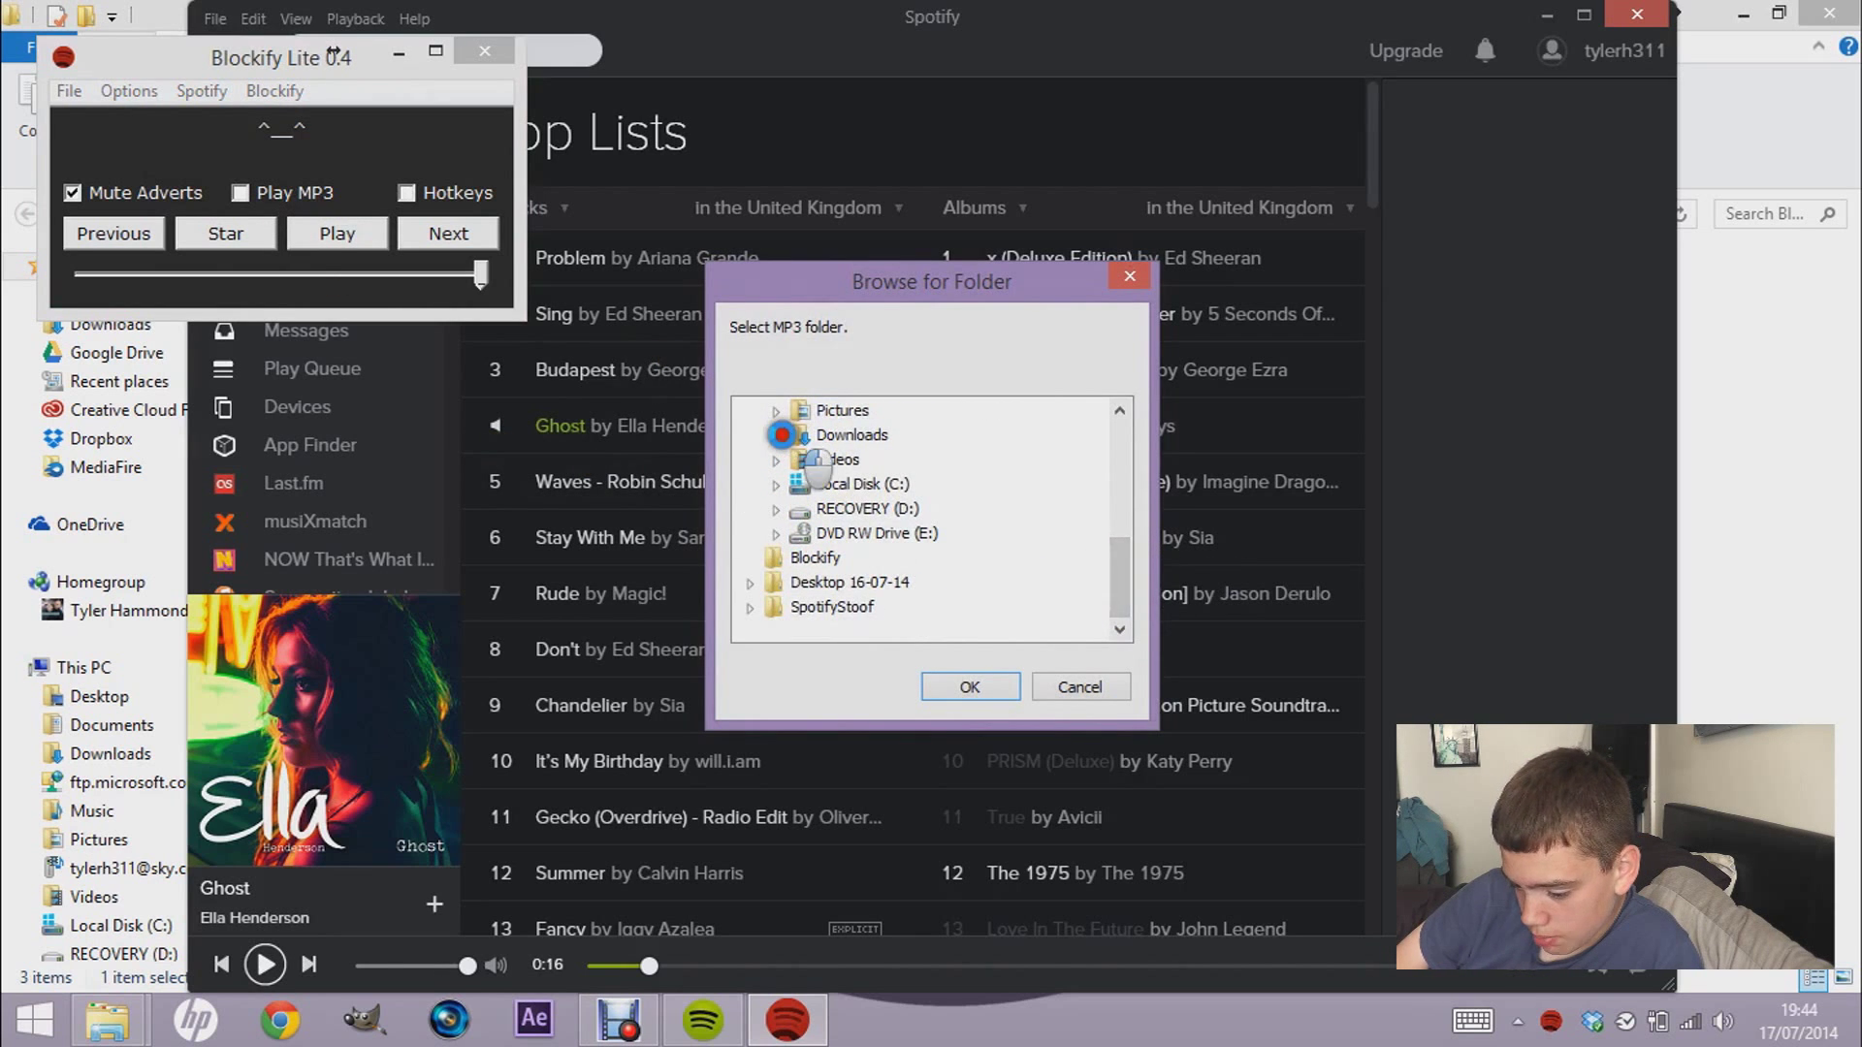
left_click(781, 433)
left_click_drag(1131, 467, 1128, 527)
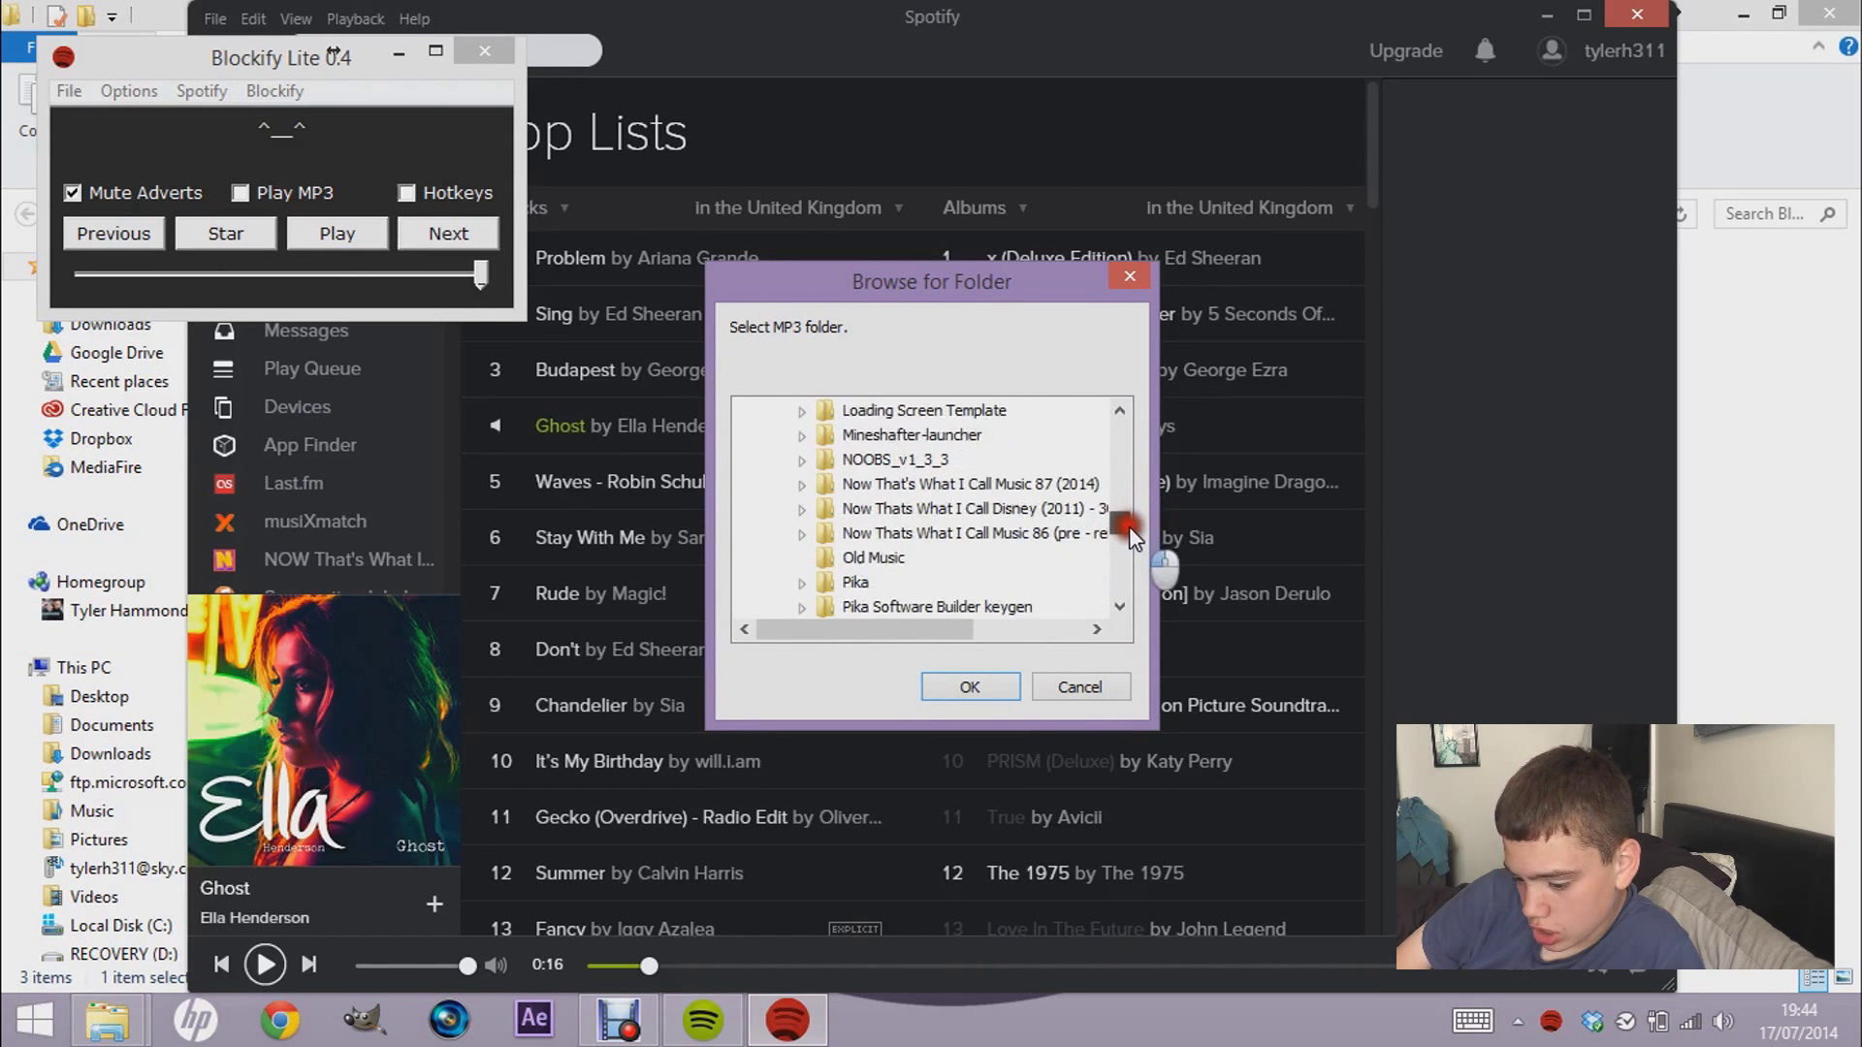
left_click(801, 484)
left_click(885, 532)
left_click(971, 687)
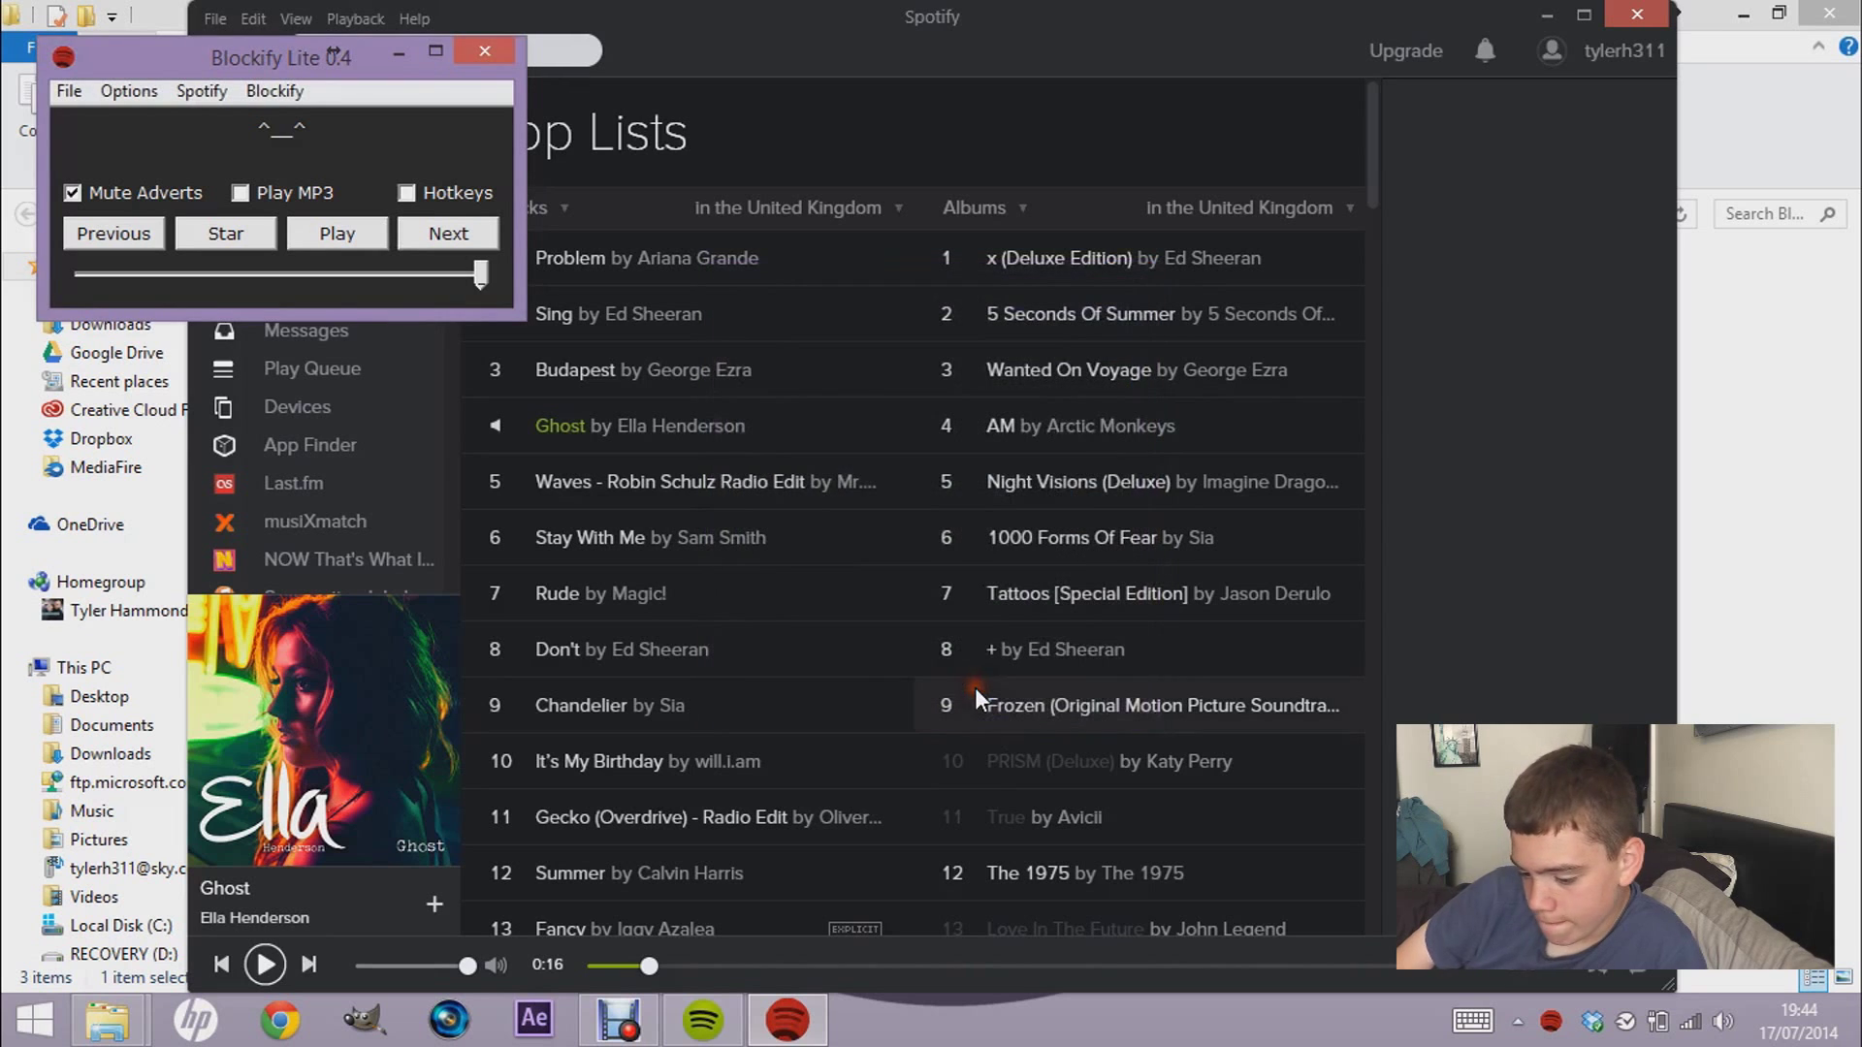